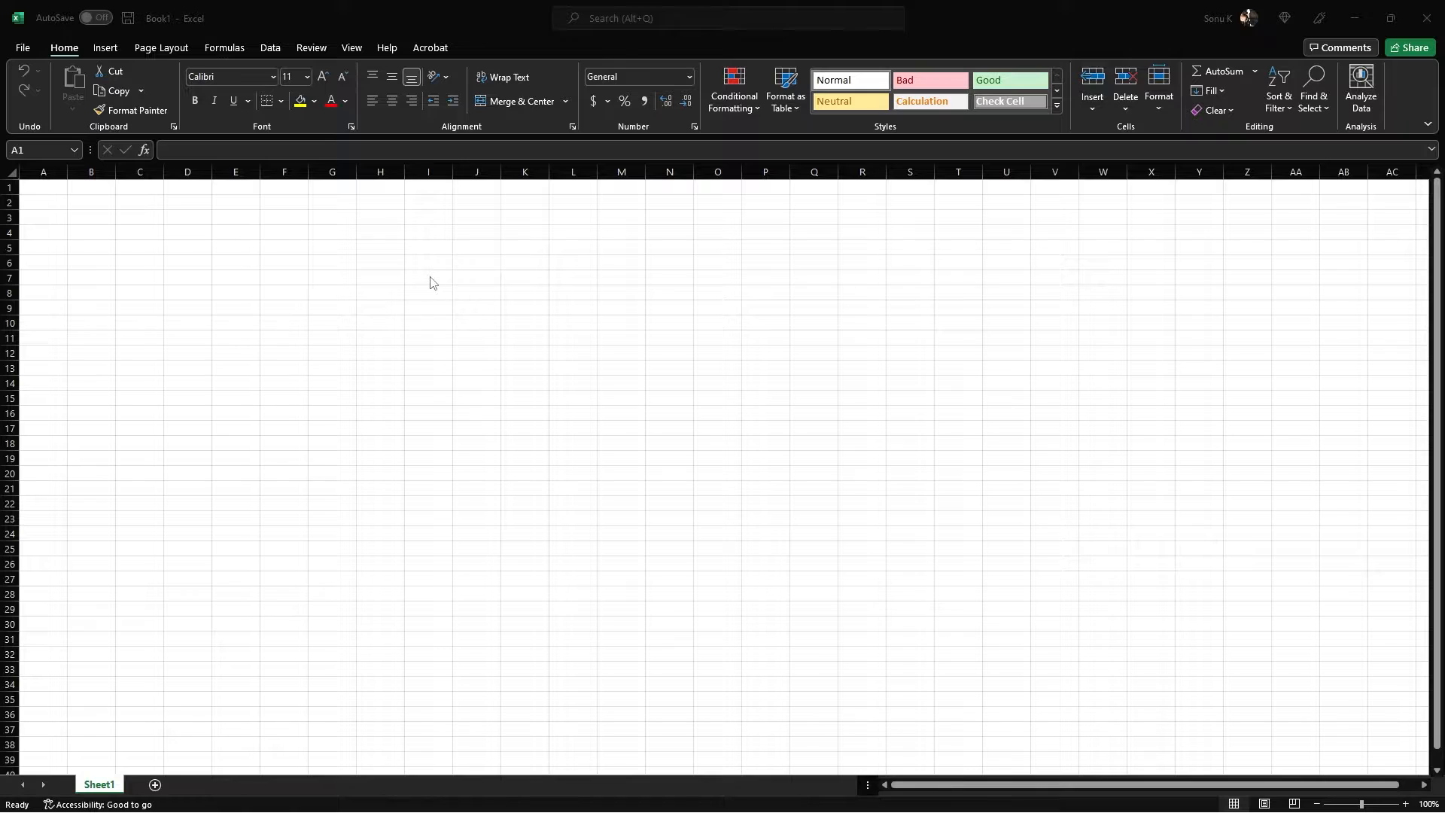
Step: Enter the column headers Sale Price in I7, Cost in J7 and Margin in L7
left_click(430, 276)
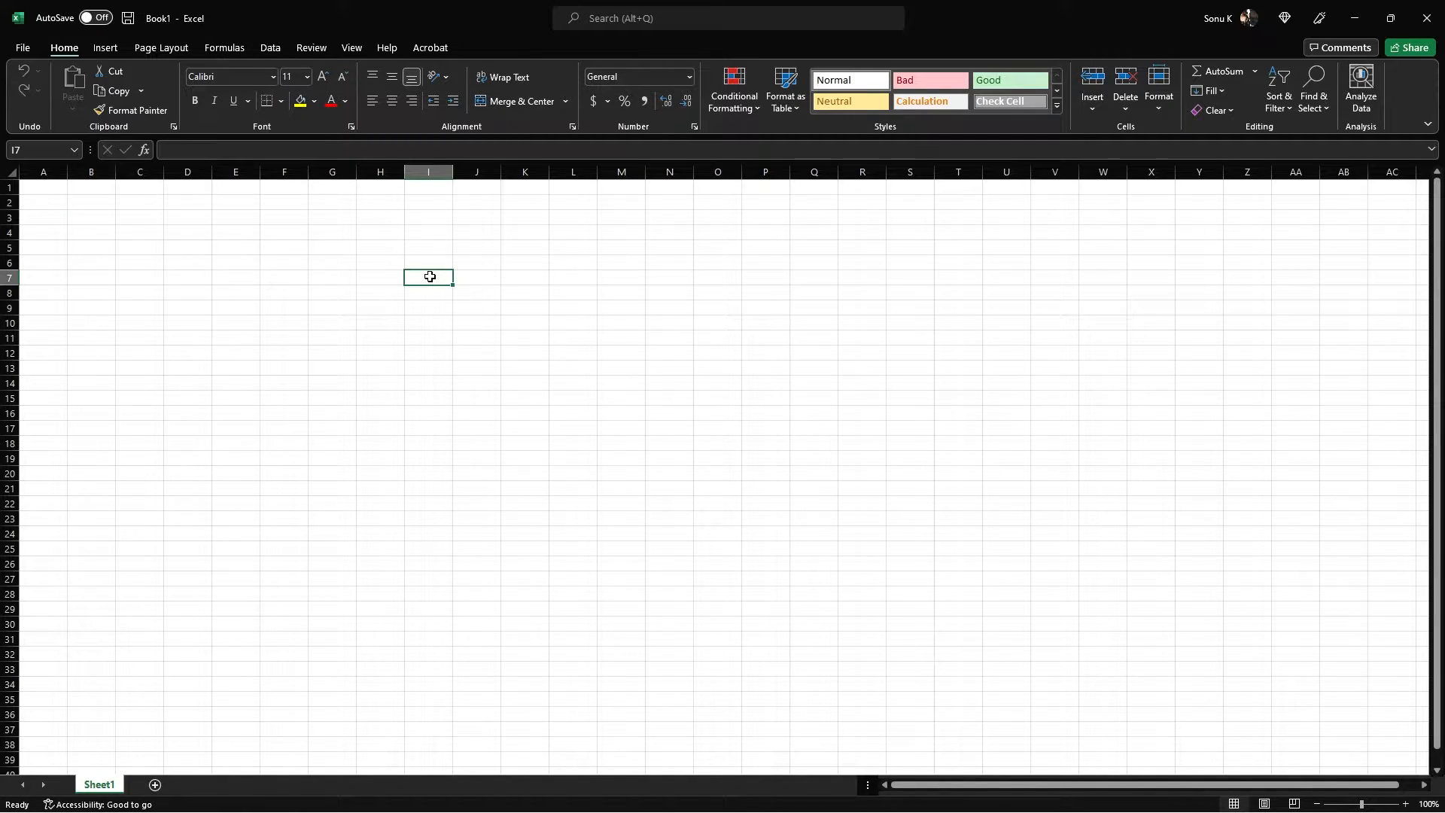
type("Sale Price")
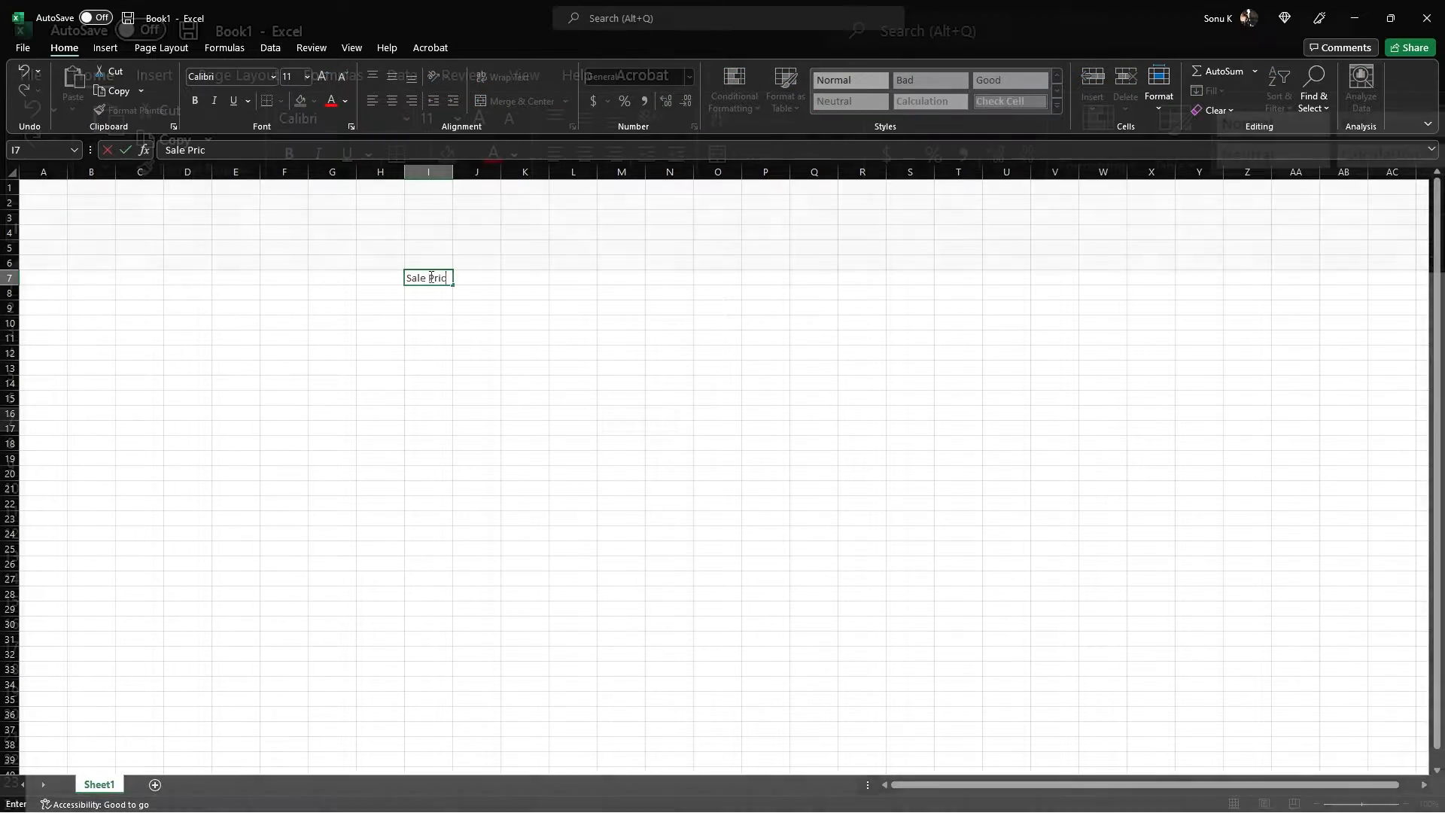
key("Tab")
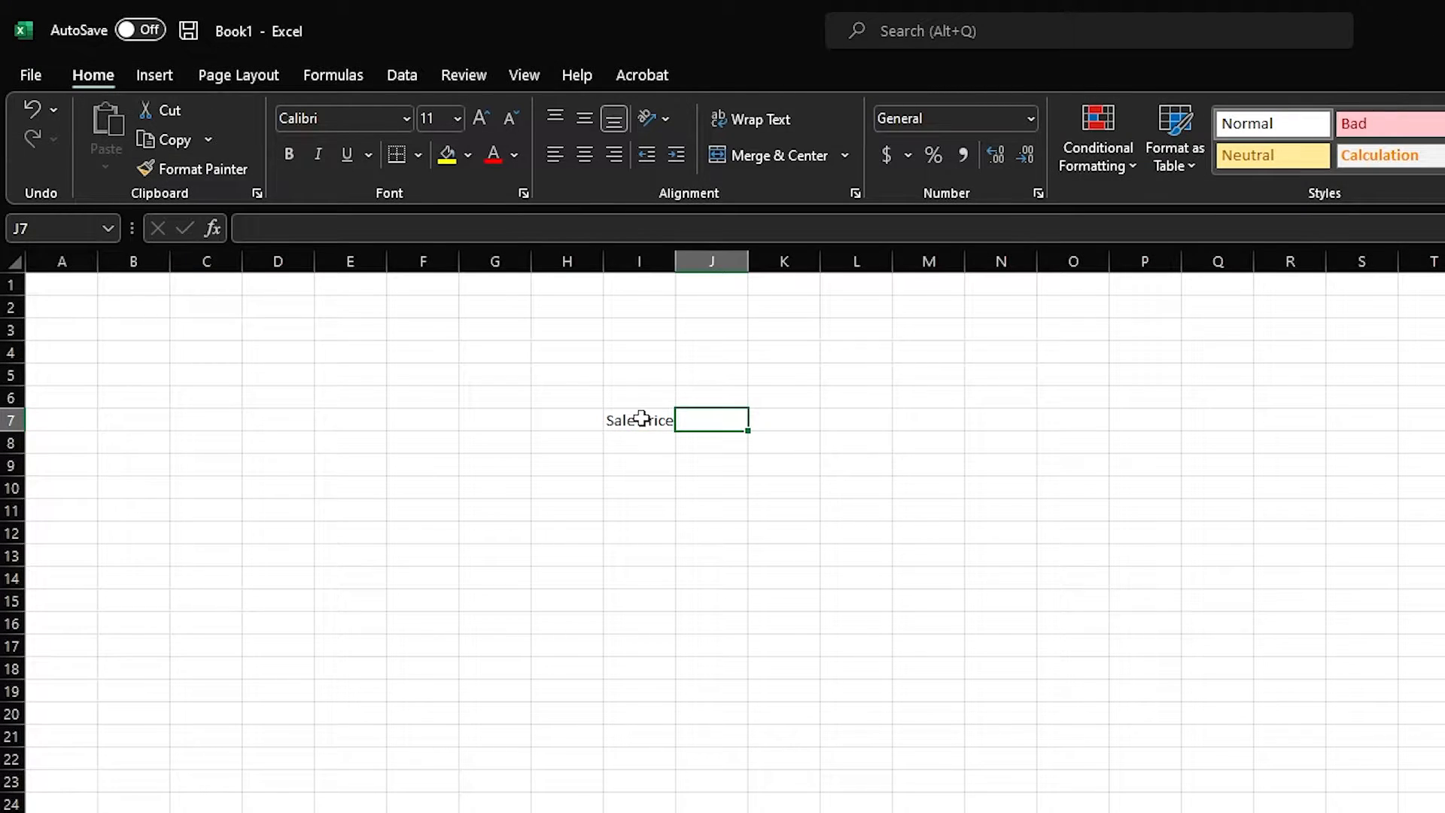
type("Cost")
key("Tab")
key("Tab")
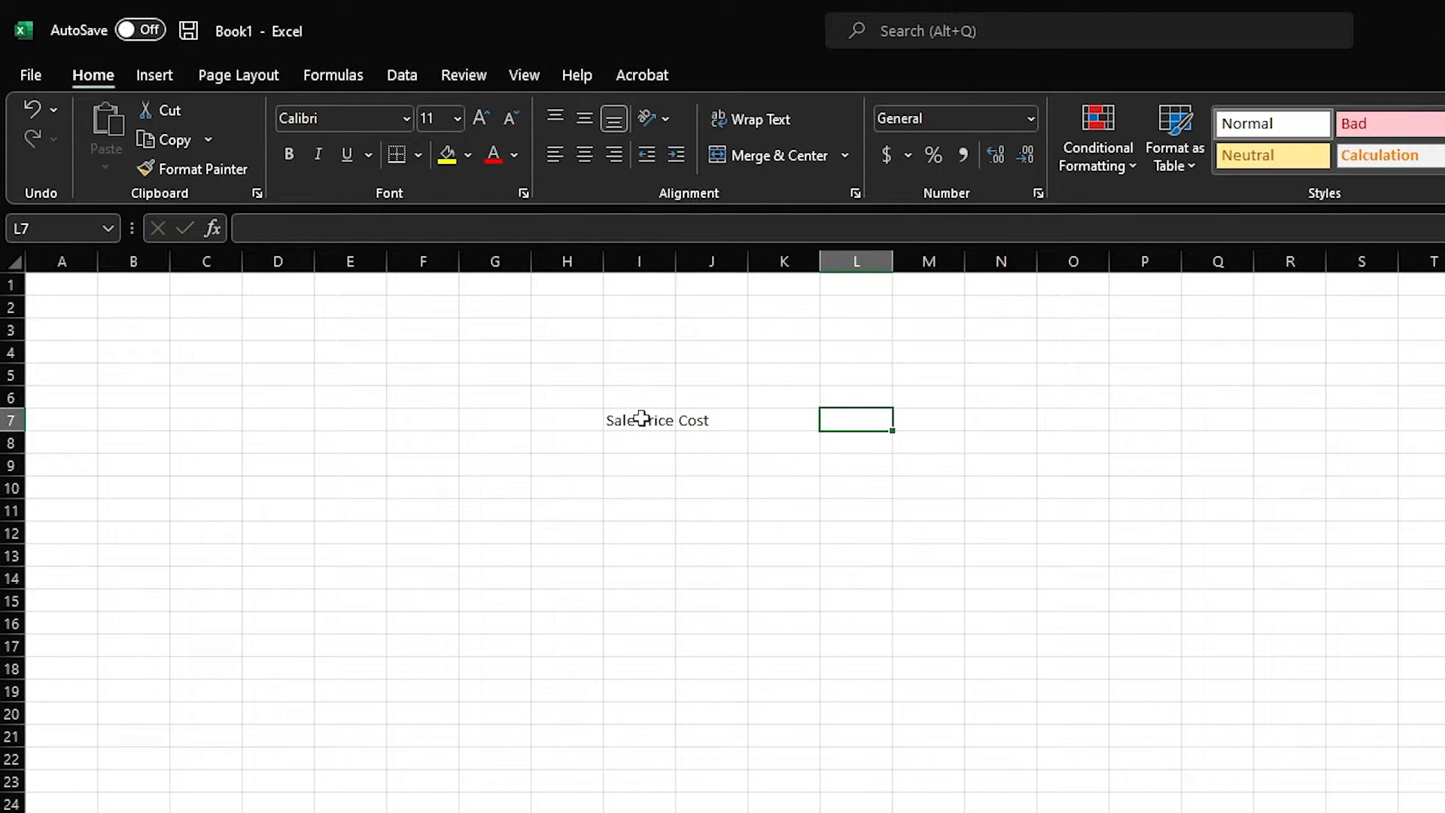
type("Ma")
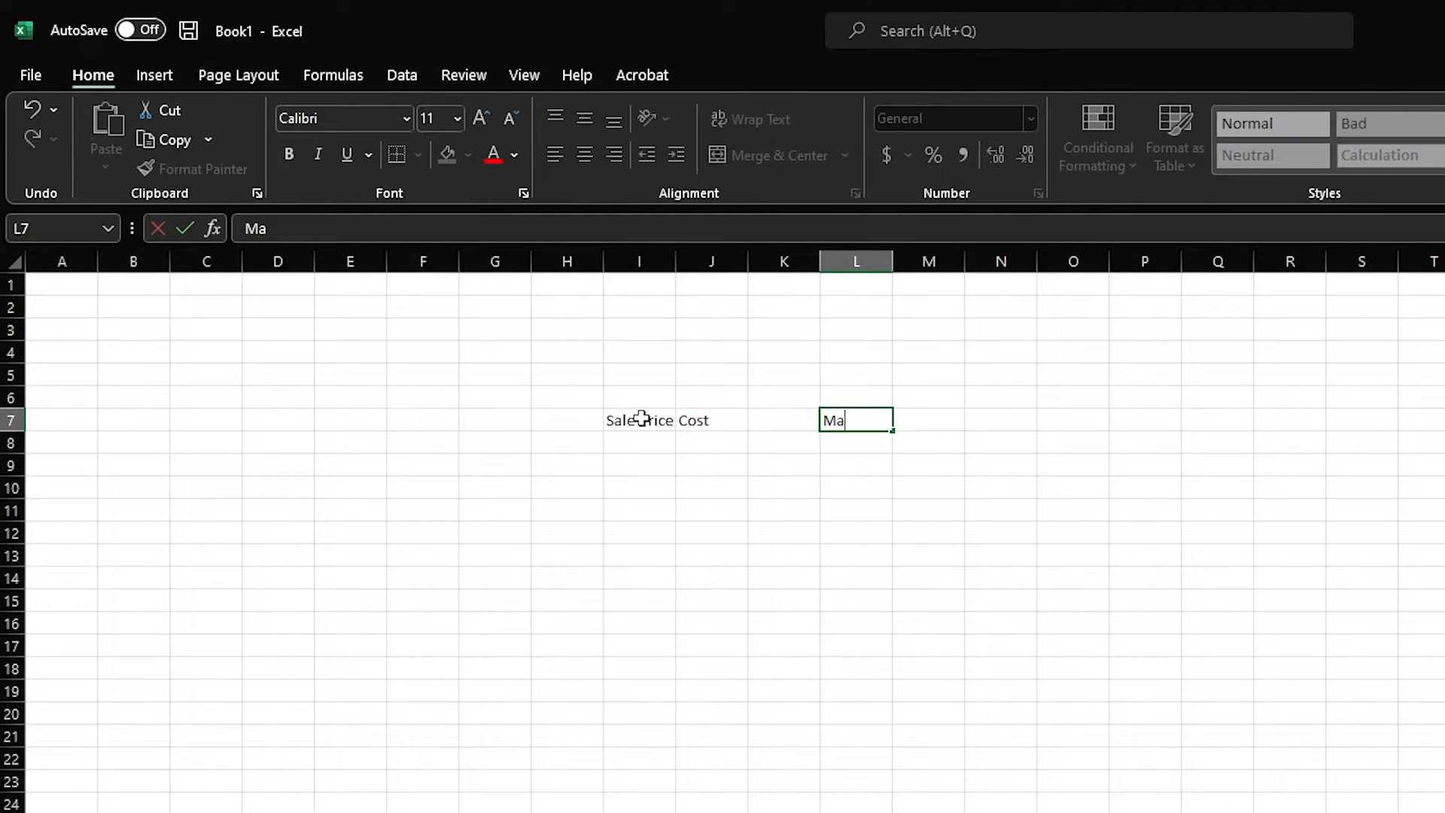
type("rgin")
key("Return")
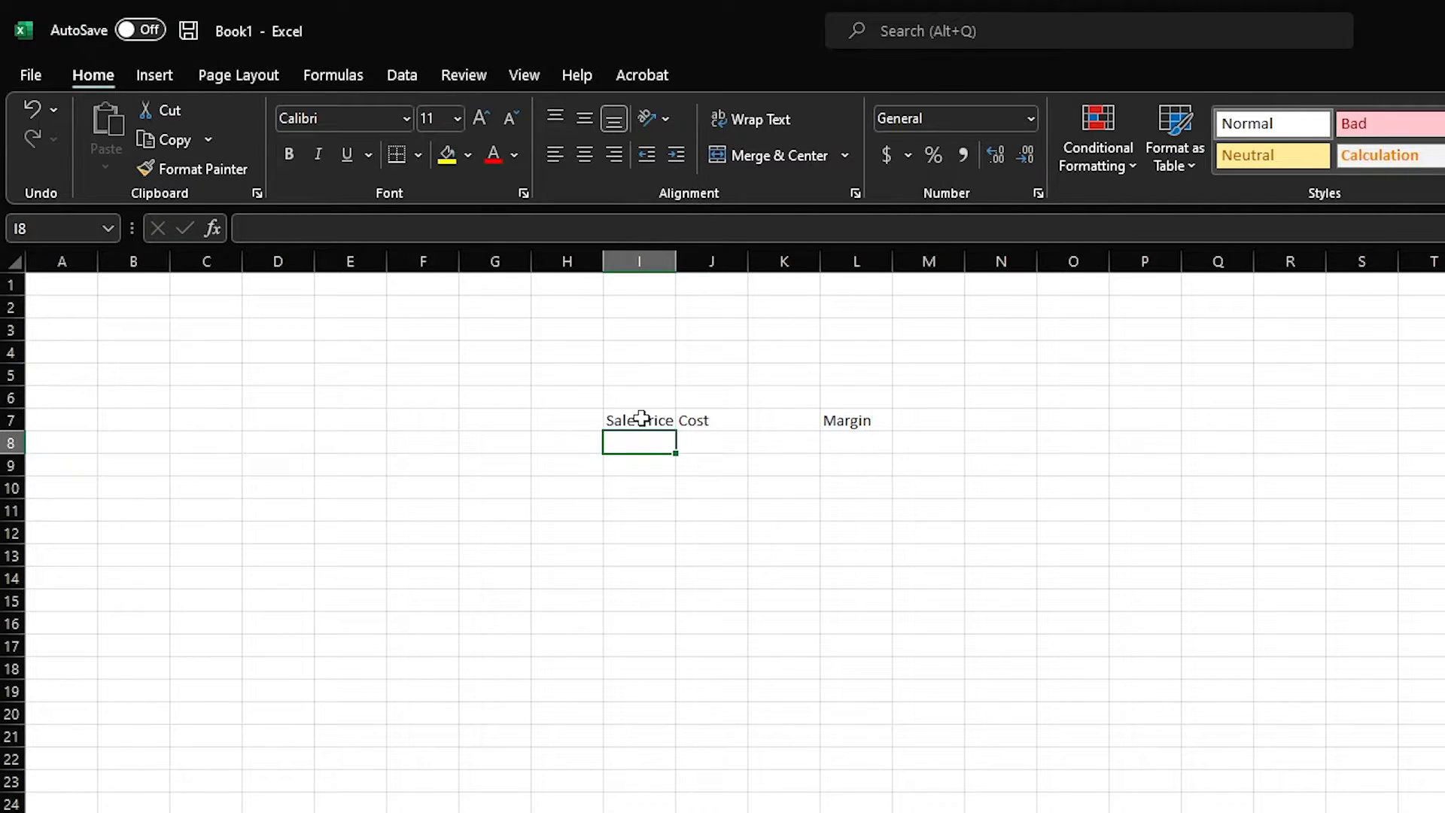
Step: Enter the formula =RANDBETWEEN(1,100) in I8 as the first sale price
type("=ran")
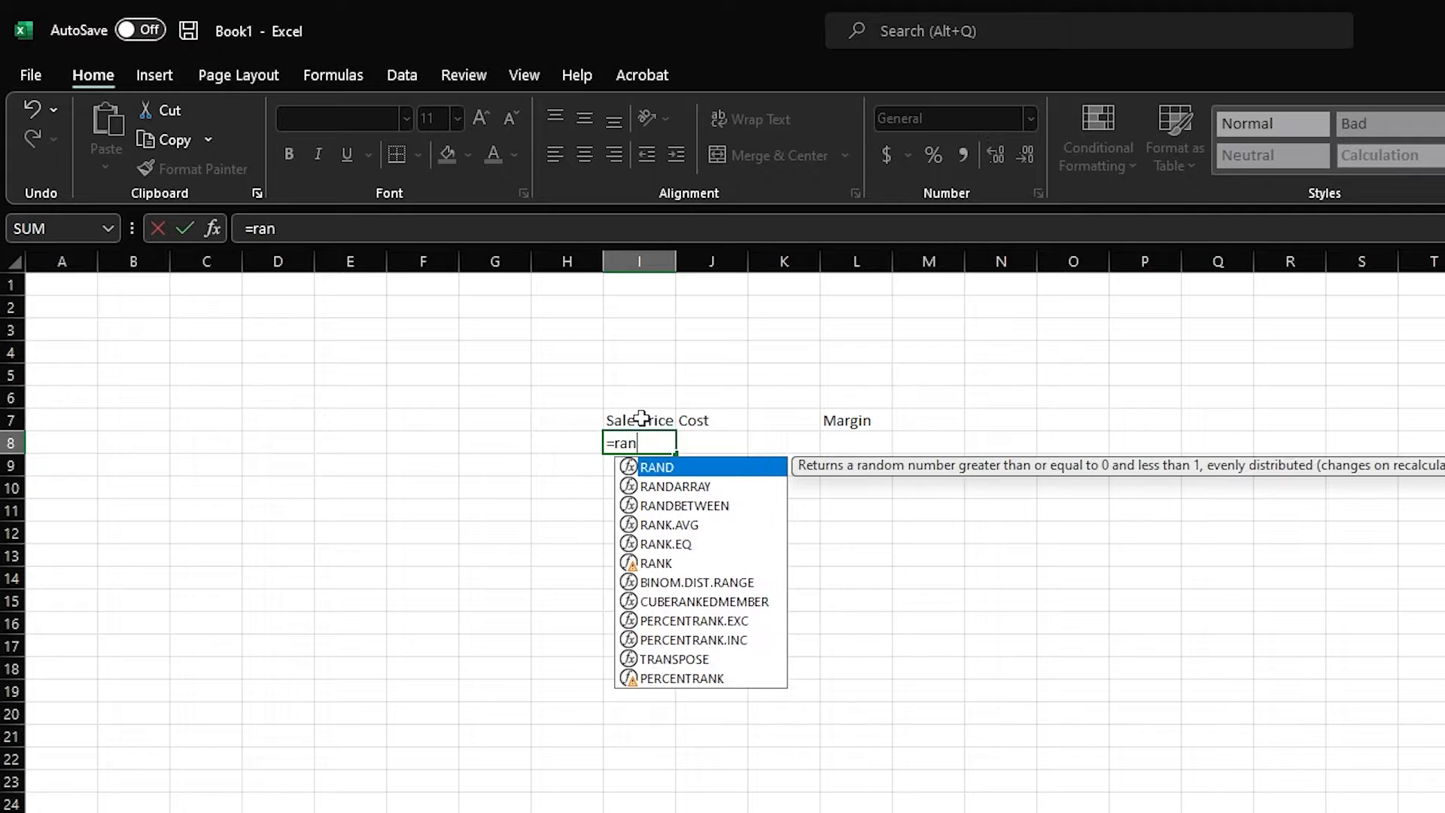
key("Down")
key("Down")
key("Tab")
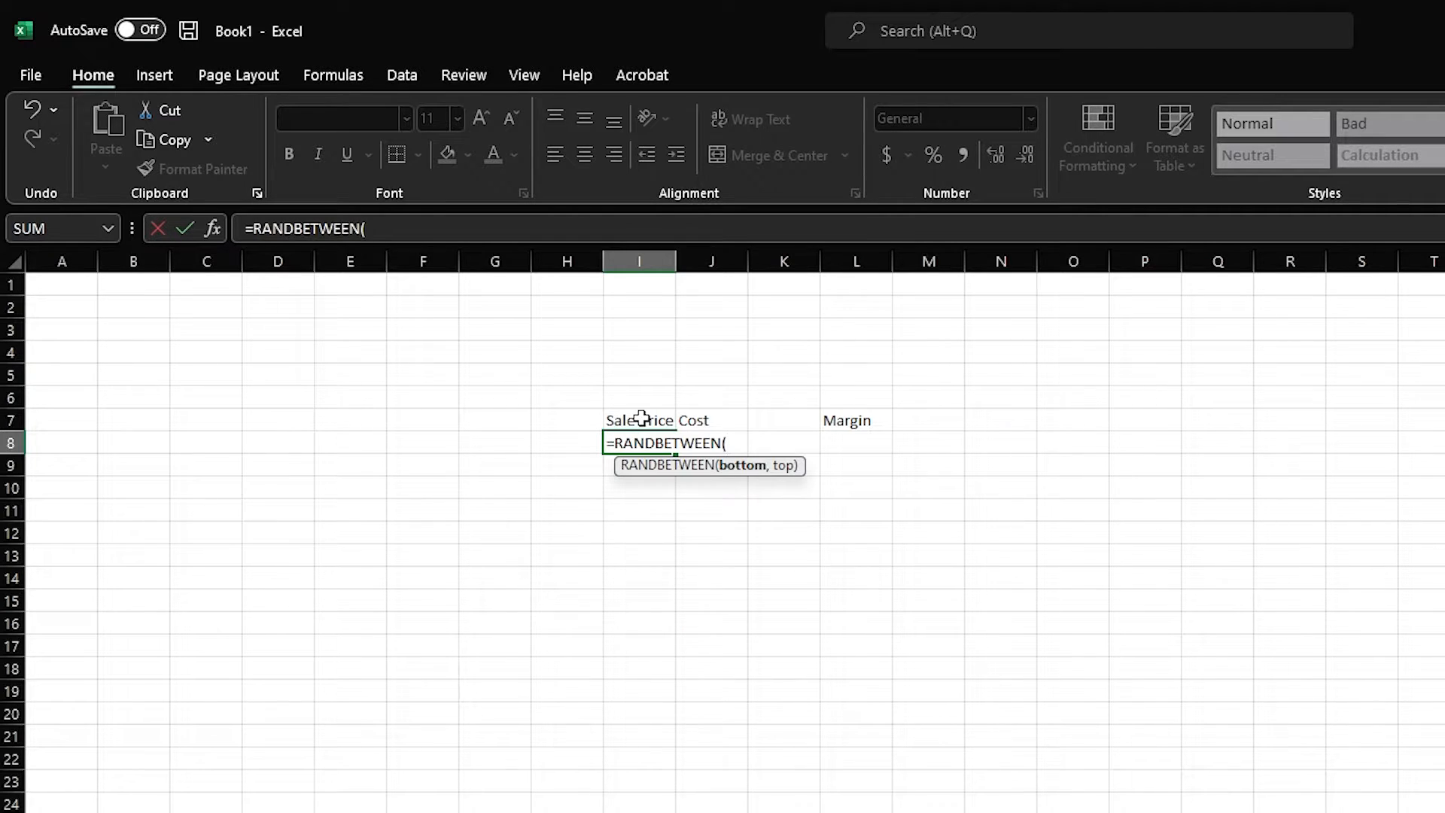
type("1,100)")
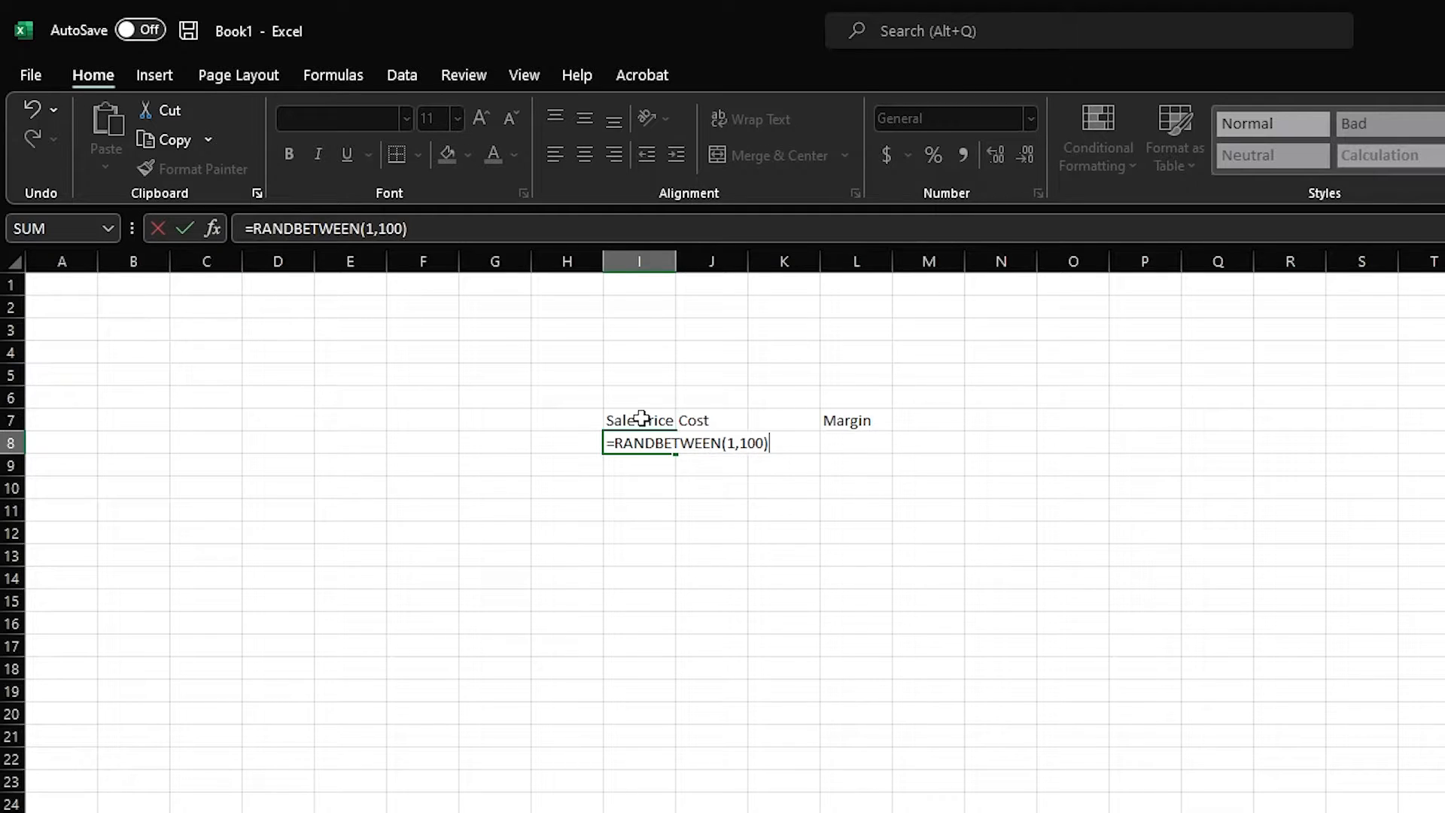
key("Return")
Step: Fill the random-number formula from I8 across to J8 and down through row 20
left_click(658, 440)
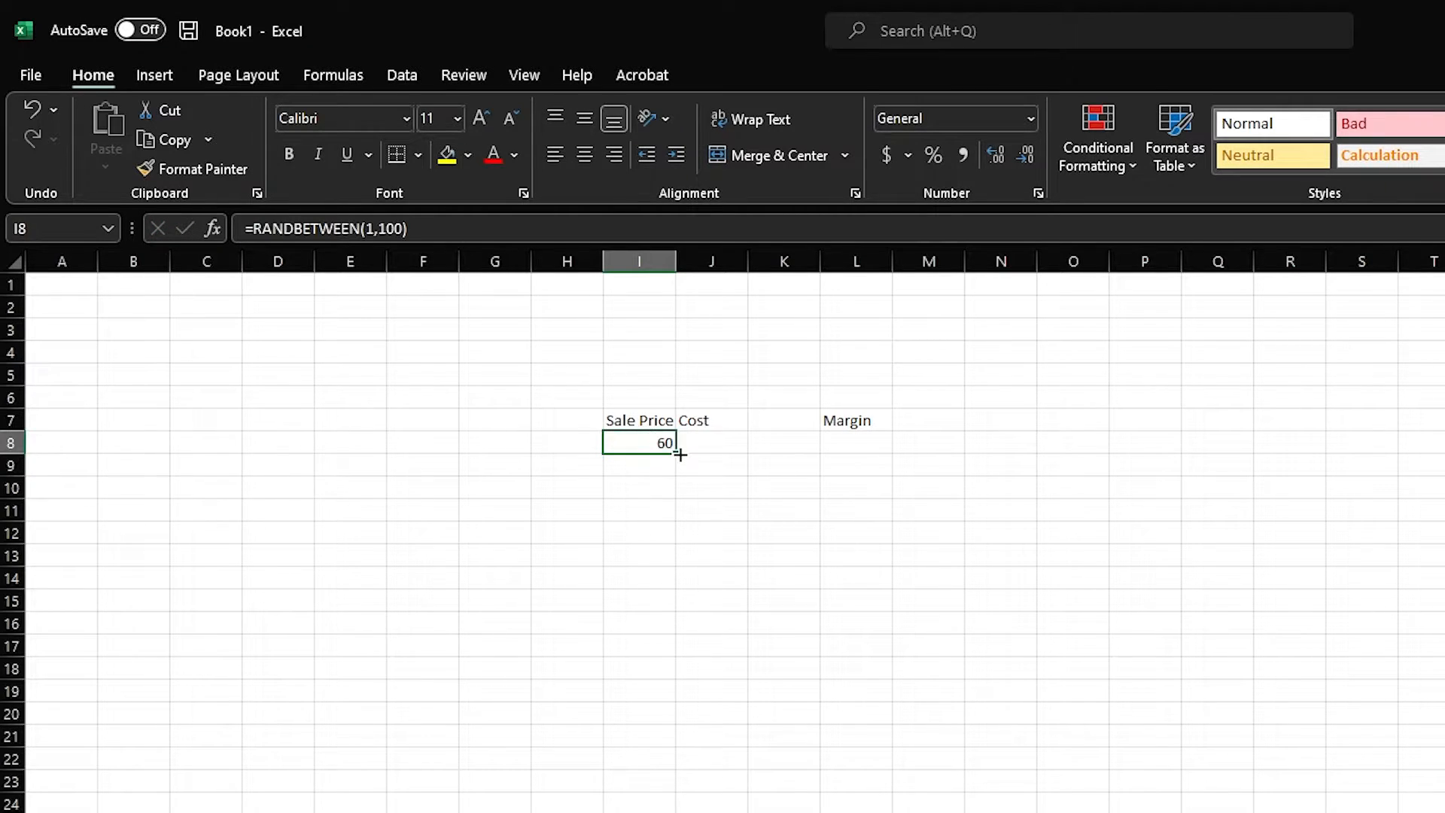
left_click_drag(680, 454, 749, 454)
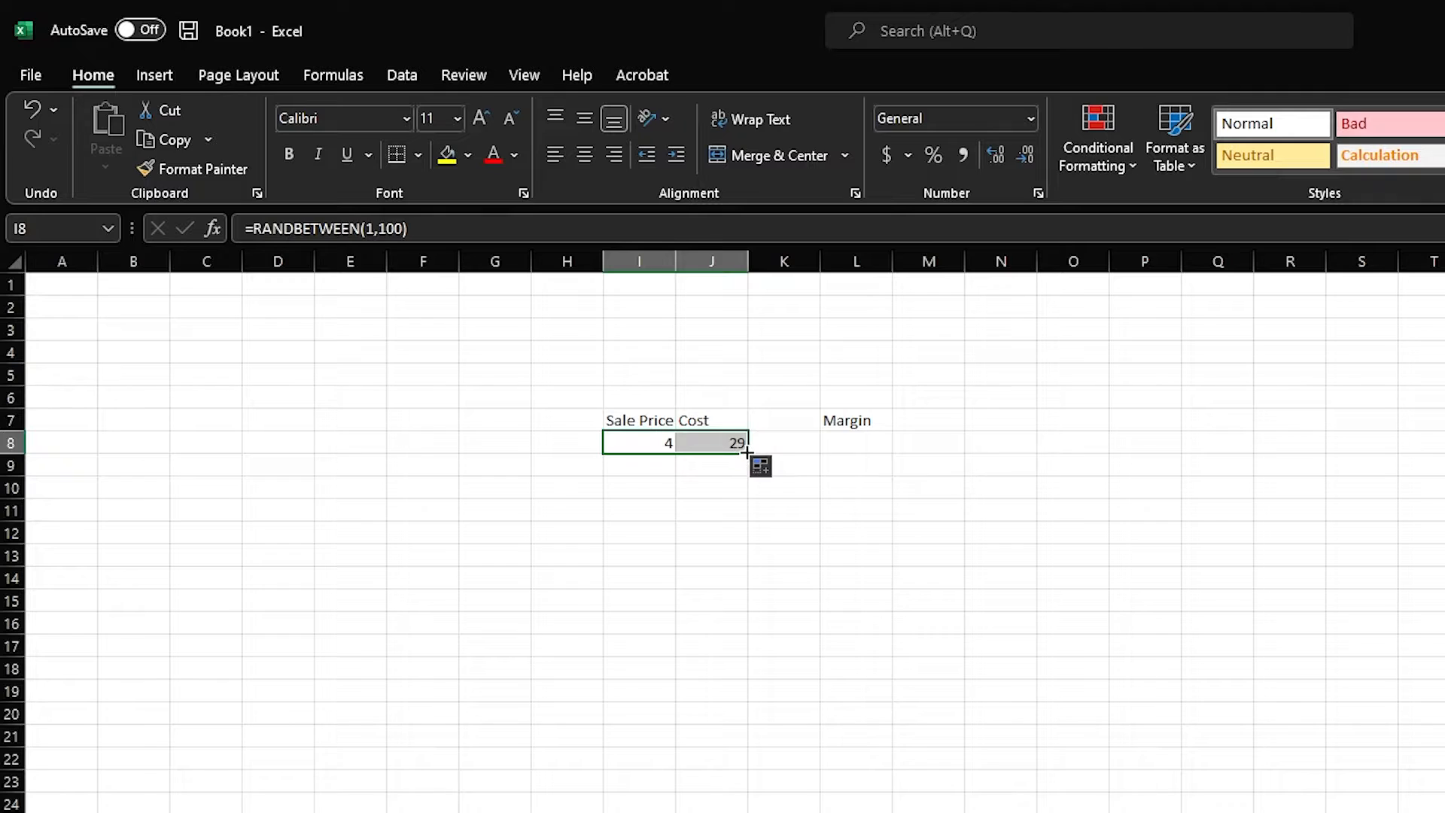
left_click_drag(747, 451, 716, 715)
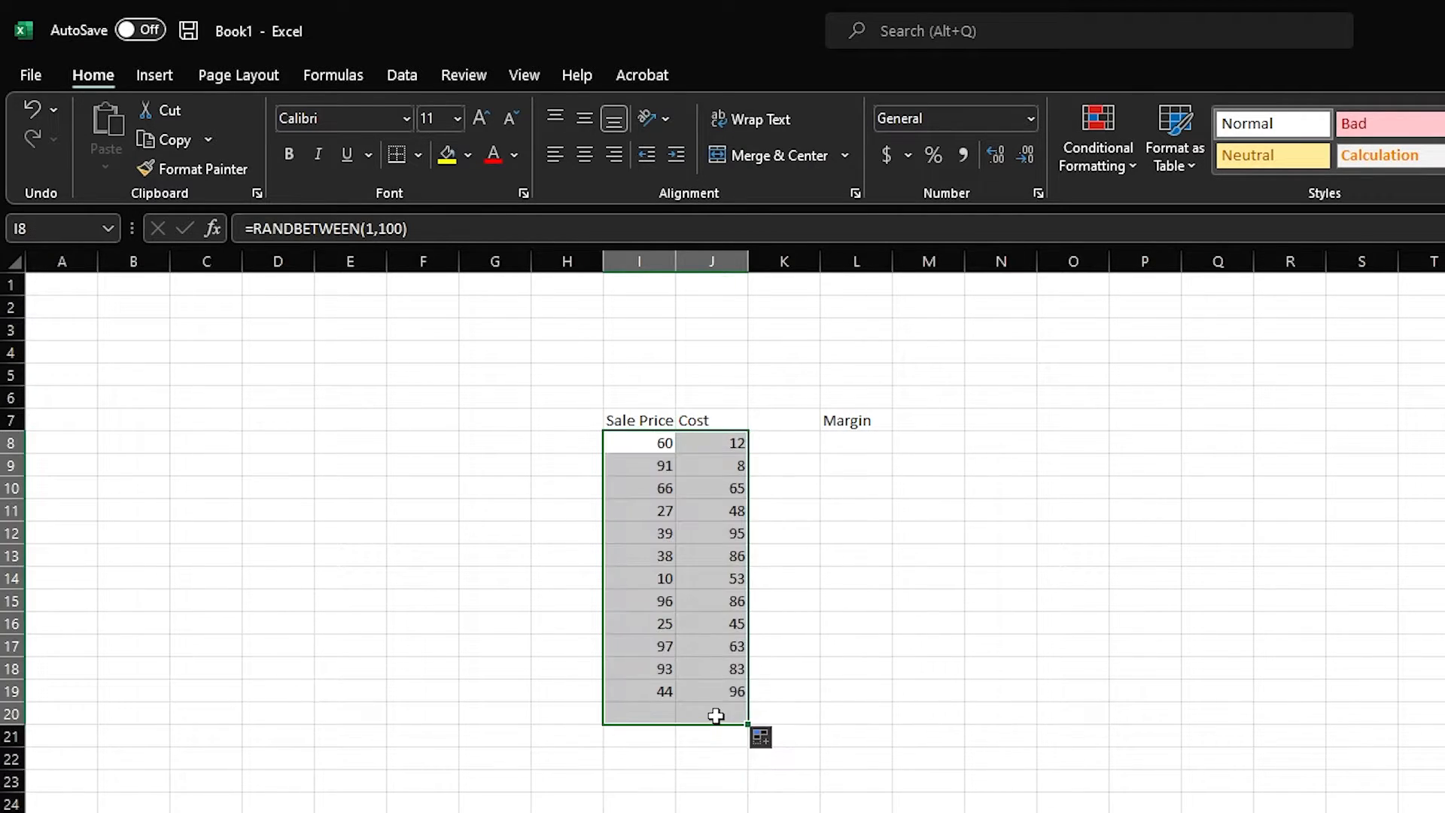
Step: Enter the formula =(I8-J8) in L8 to subtract the cost from the sale price
left_click(859, 444)
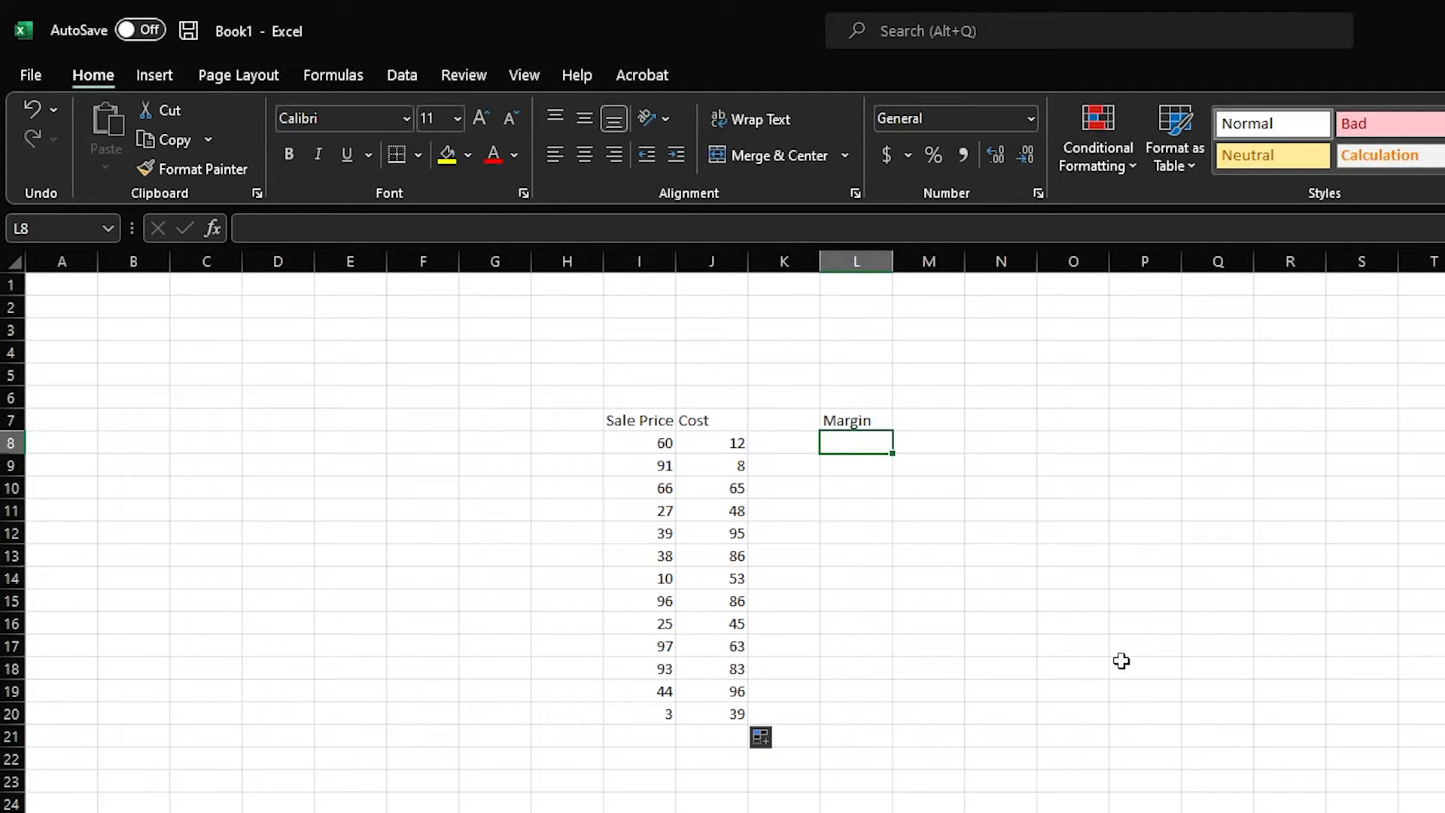
type("=")
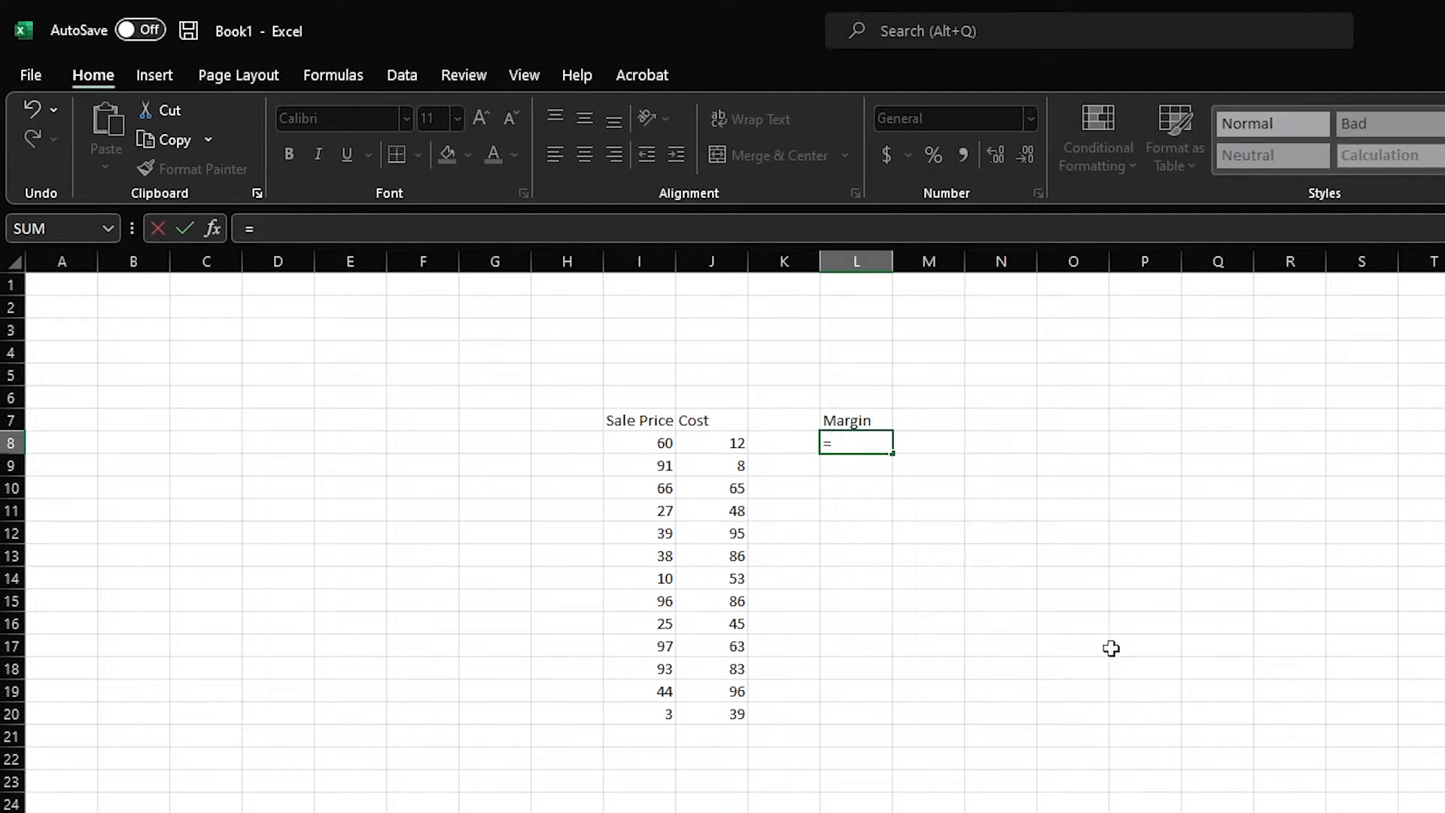
type("(")
left_click(658, 443)
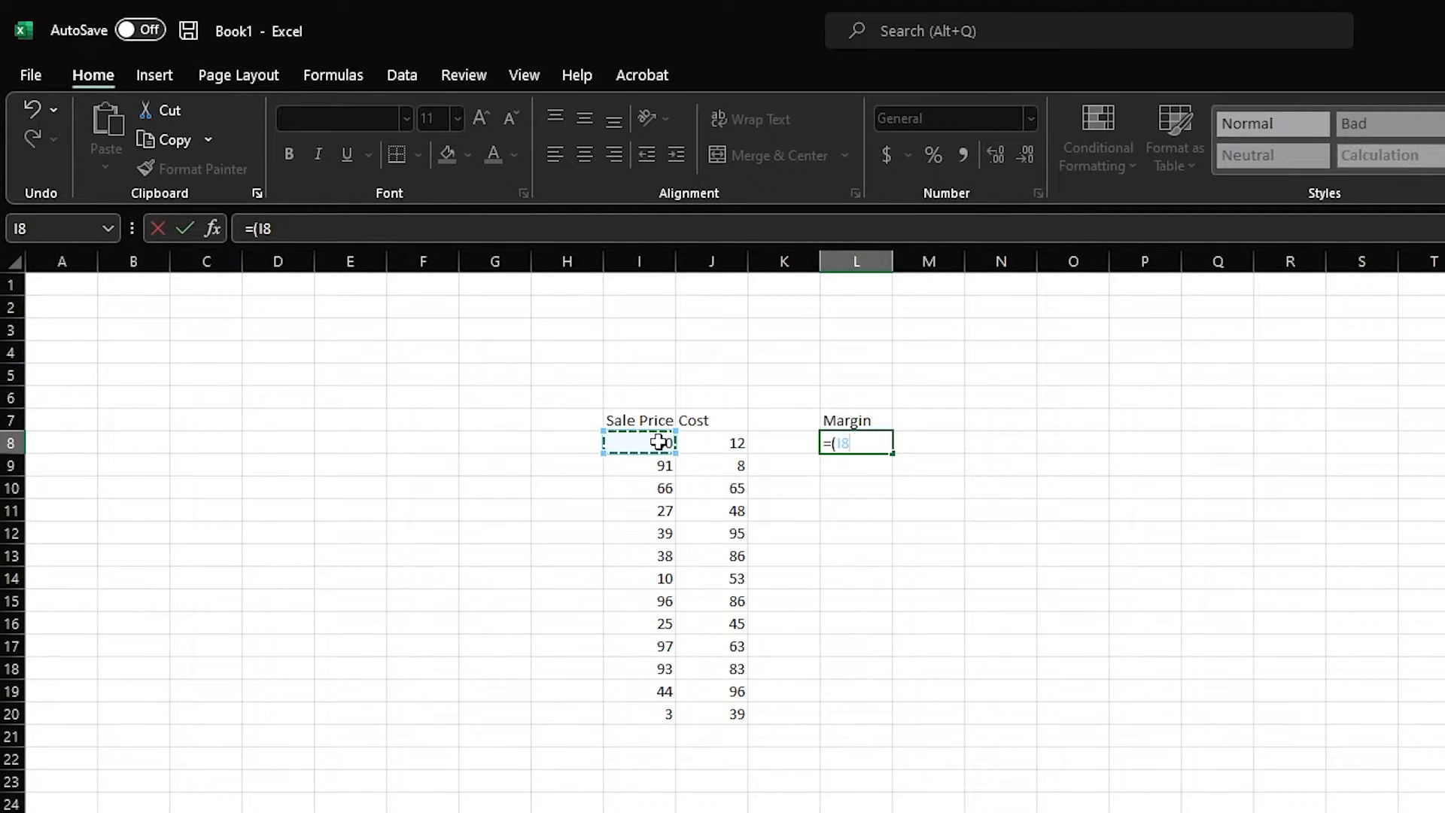
type("-")
left_click(715, 441)
type(")")
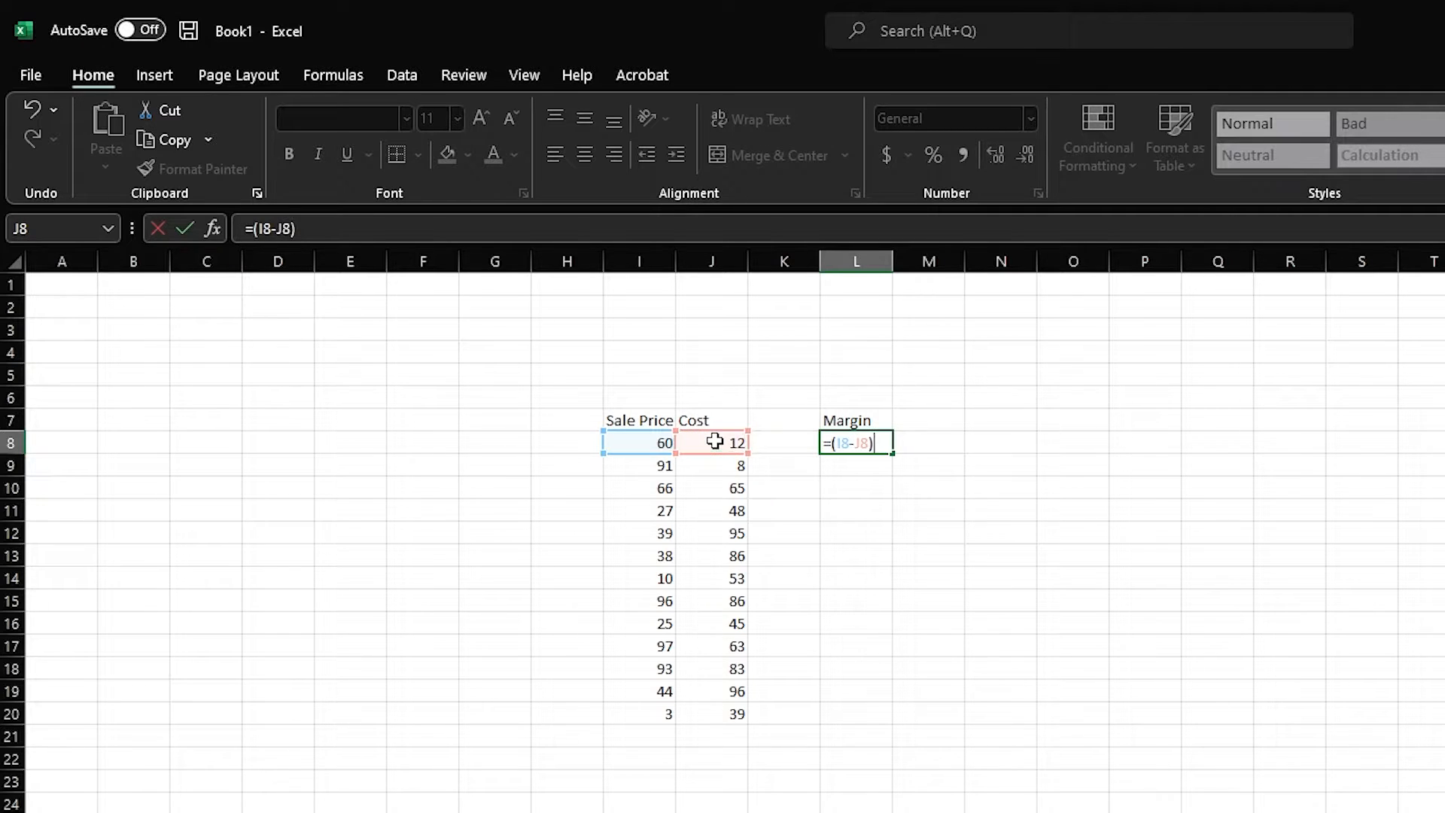
left_click(642, 448)
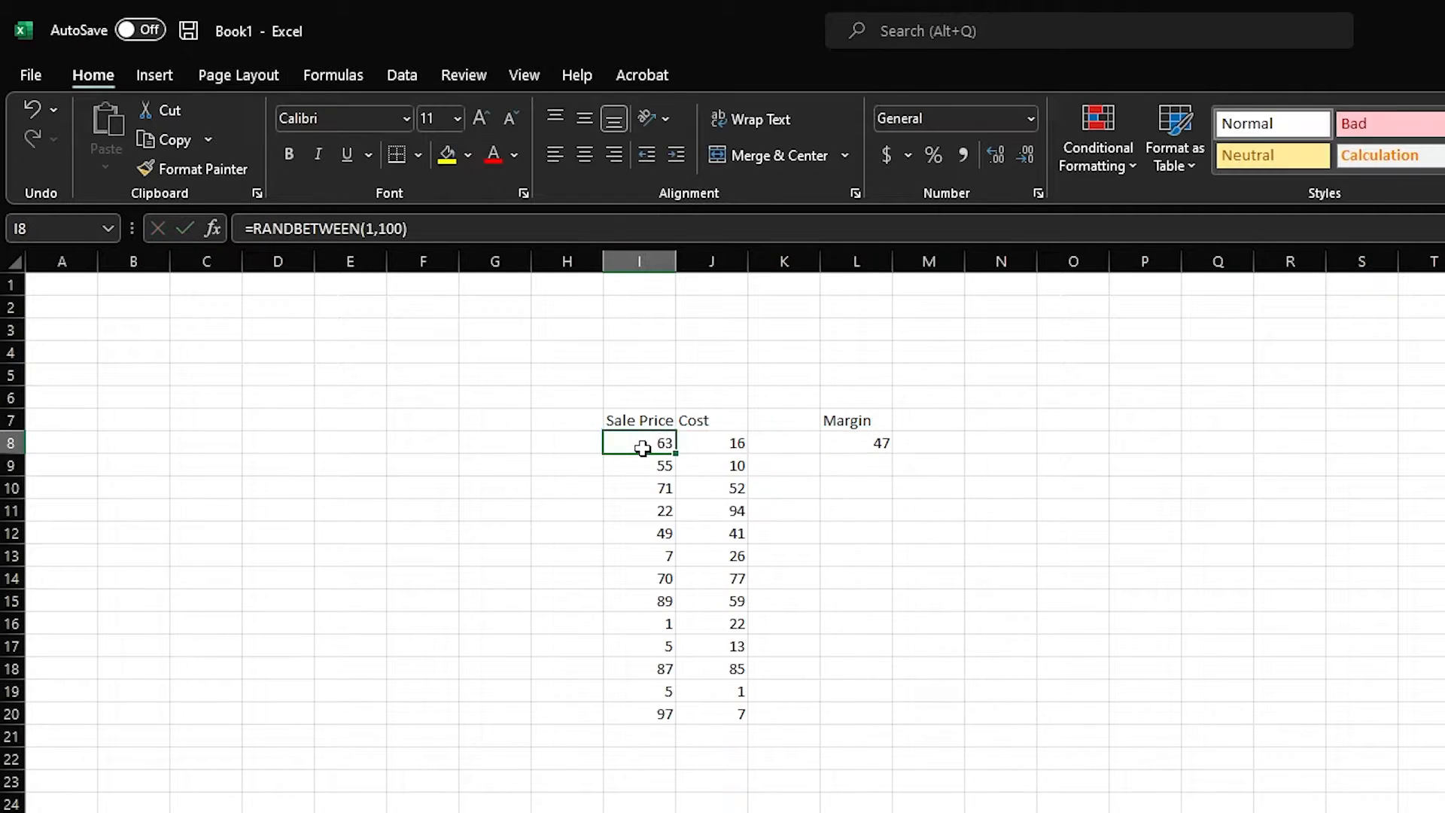
Step: Extend the margin formula in L8 to =(I8-J8)/I8 so it divides by the sale price
left_click(845, 442)
left_click(306, 228)
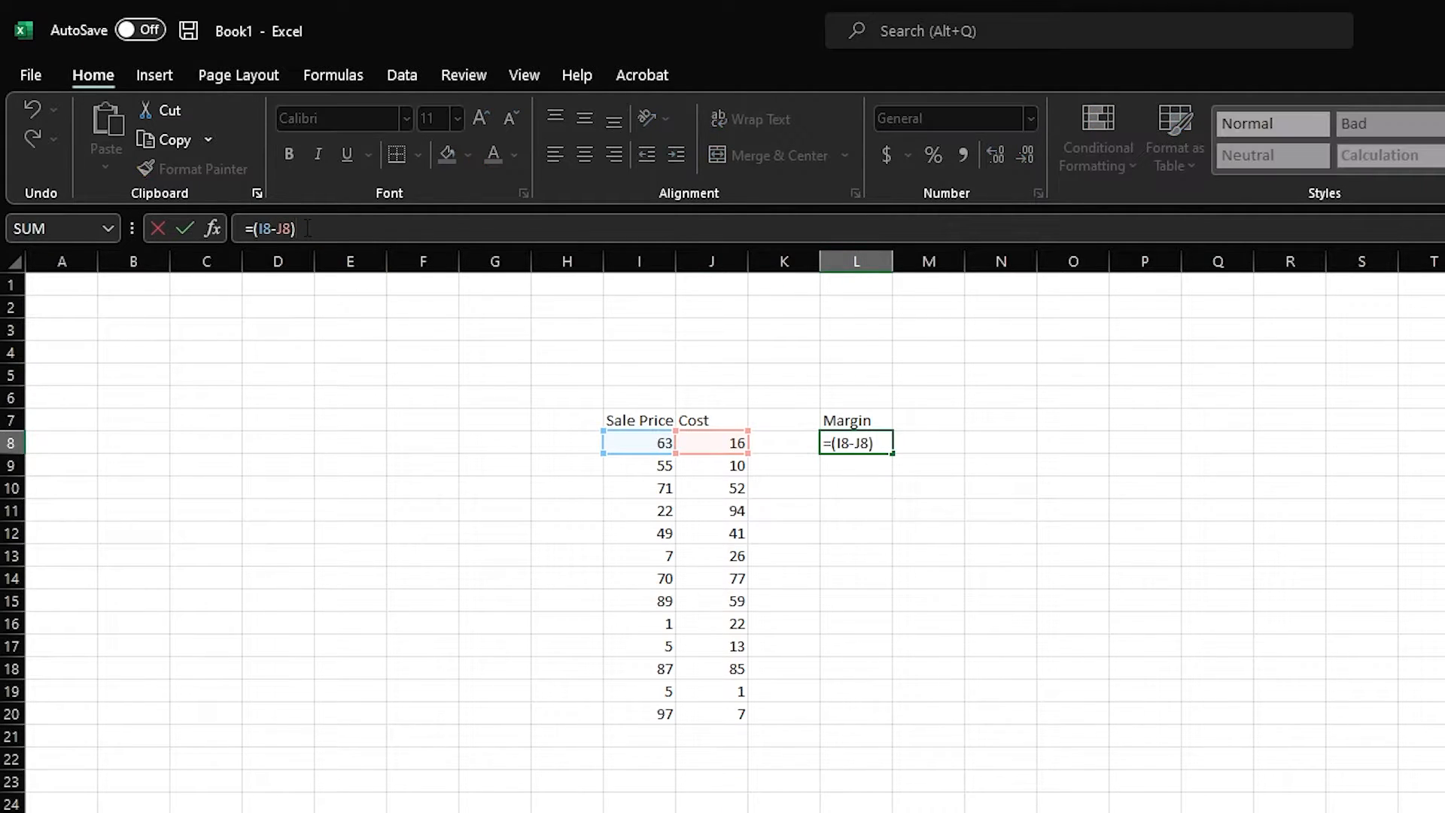
type("/")
left_click(646, 442)
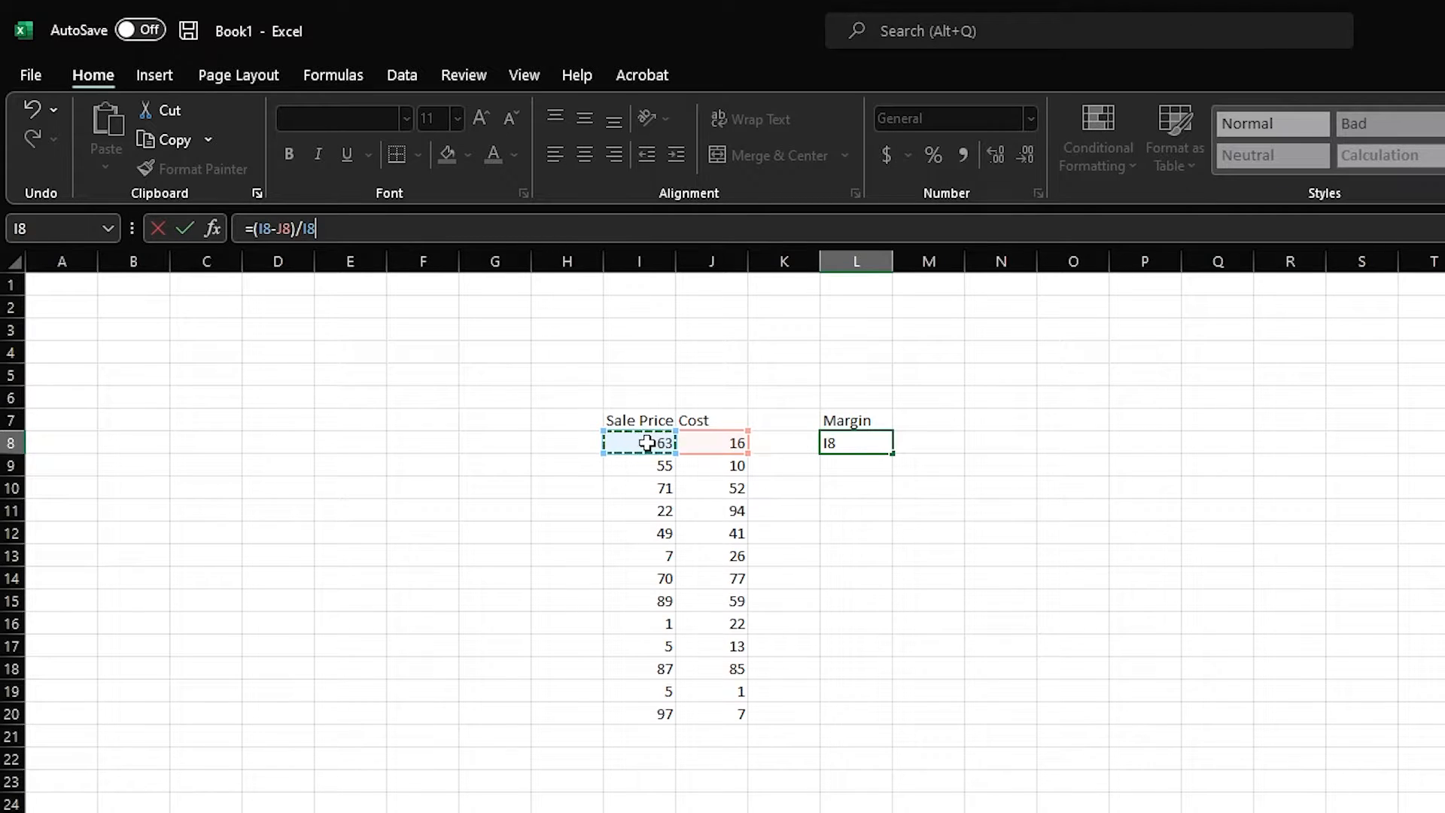
key("Return")
Step: Fill the margin formula from L8 down to L20 and format the range as percentages
left_click(870, 444)
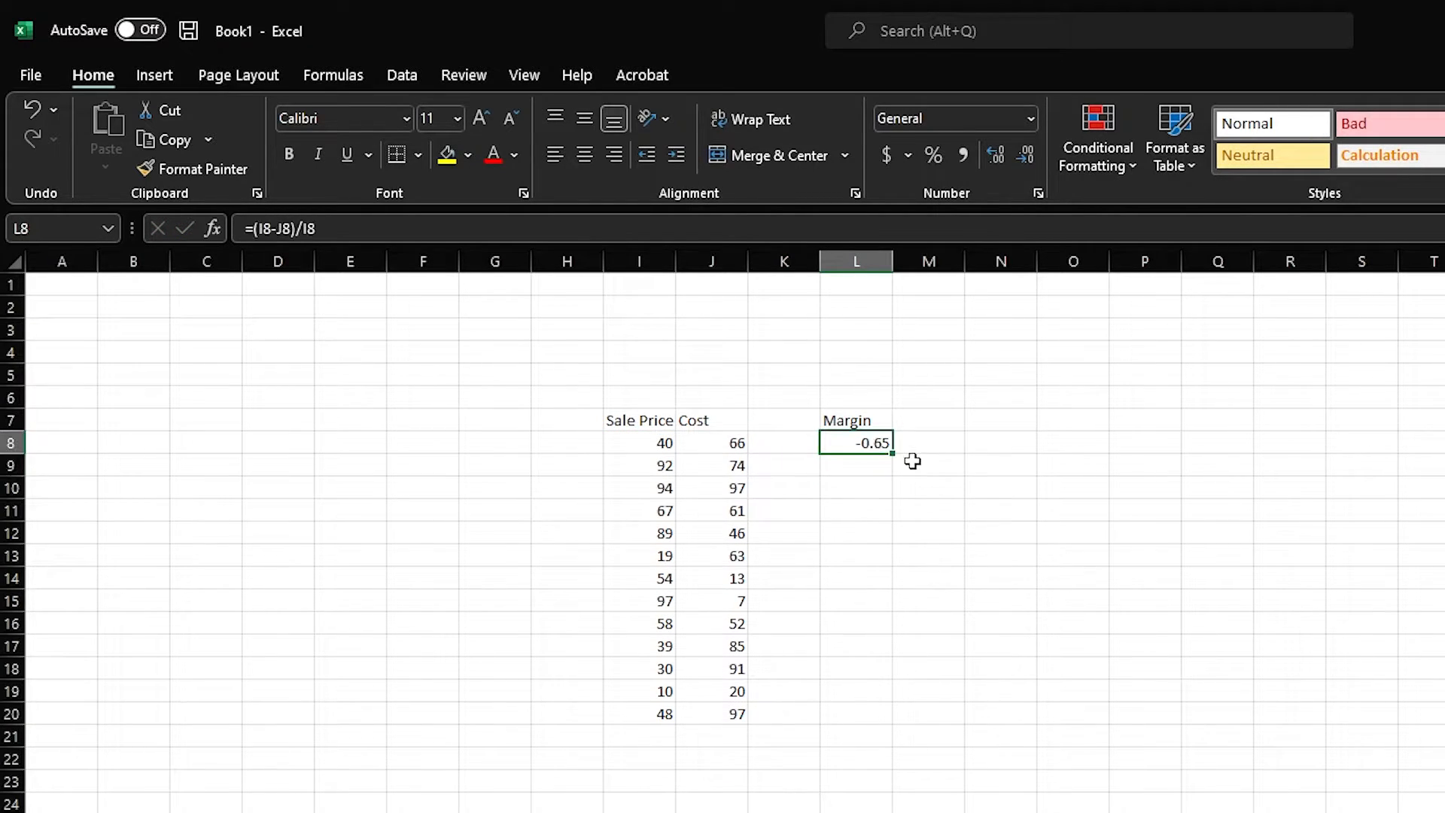
left_click_drag(892, 452, 865, 723)
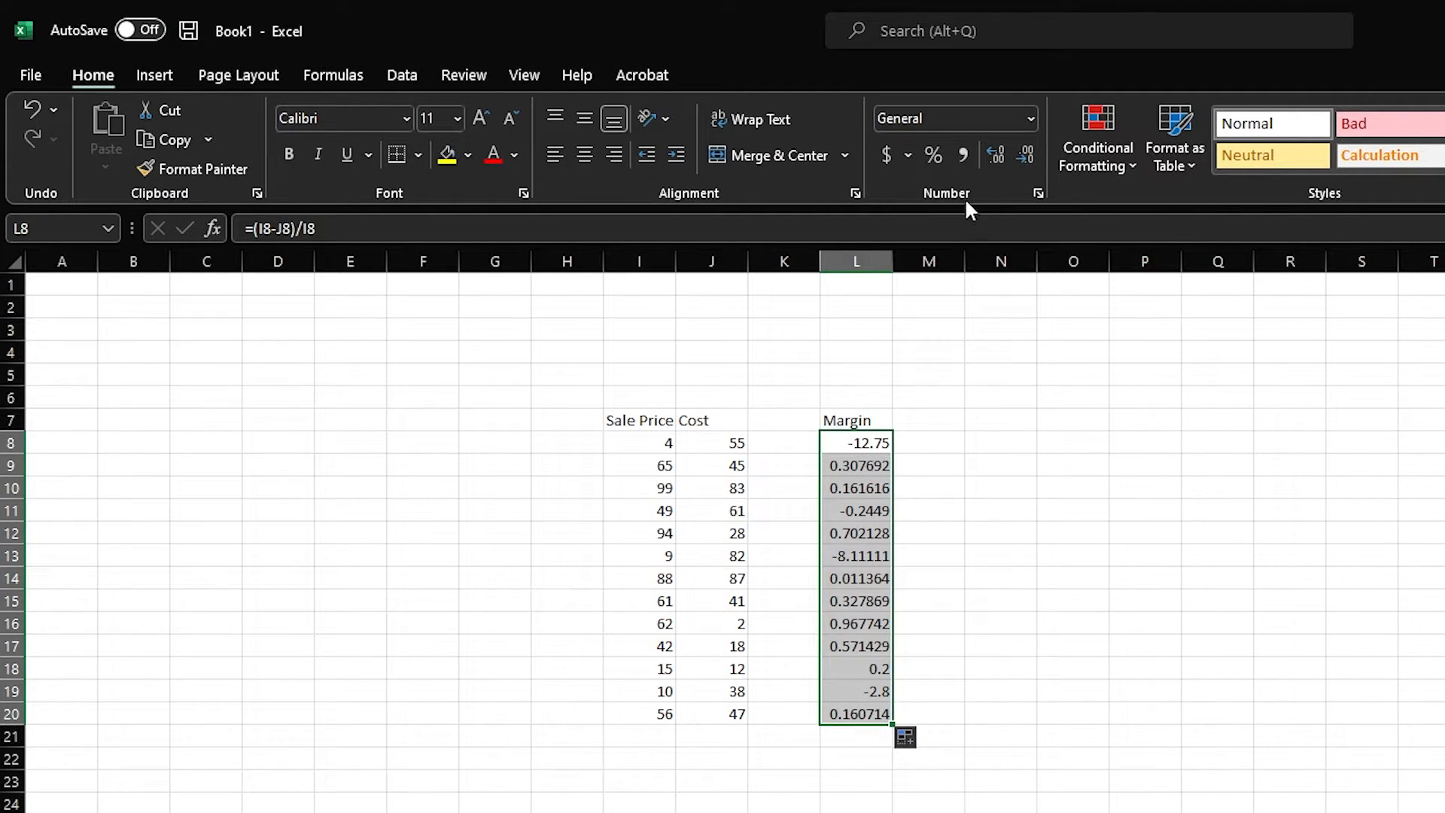
left_click(931, 158)
Step: Apply the dollar accounting format to the sale prices and costs in I8:J20
left_click_drag(641, 446, 716, 715)
left_click(887, 158)
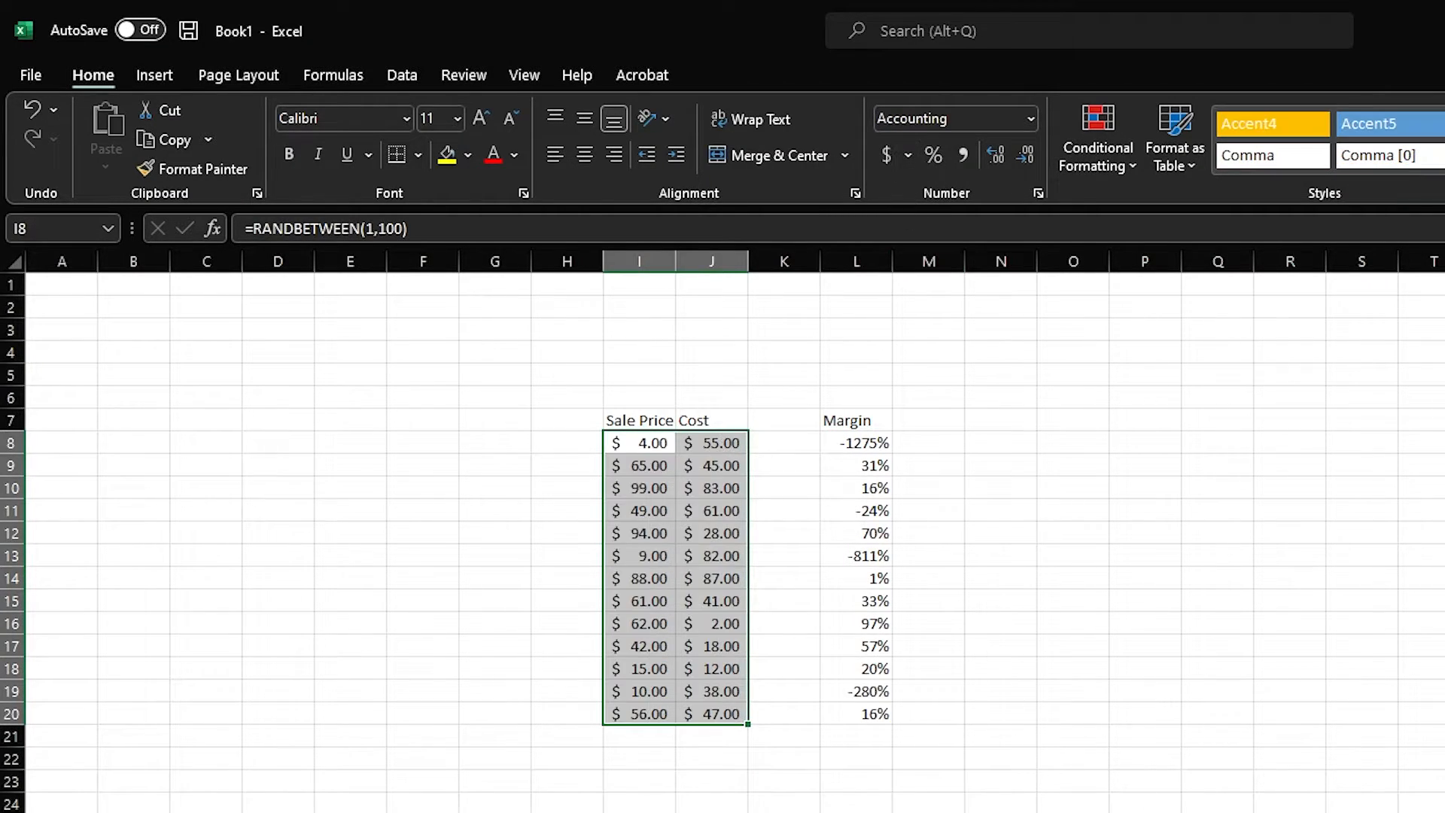
left_click(1090, 735)
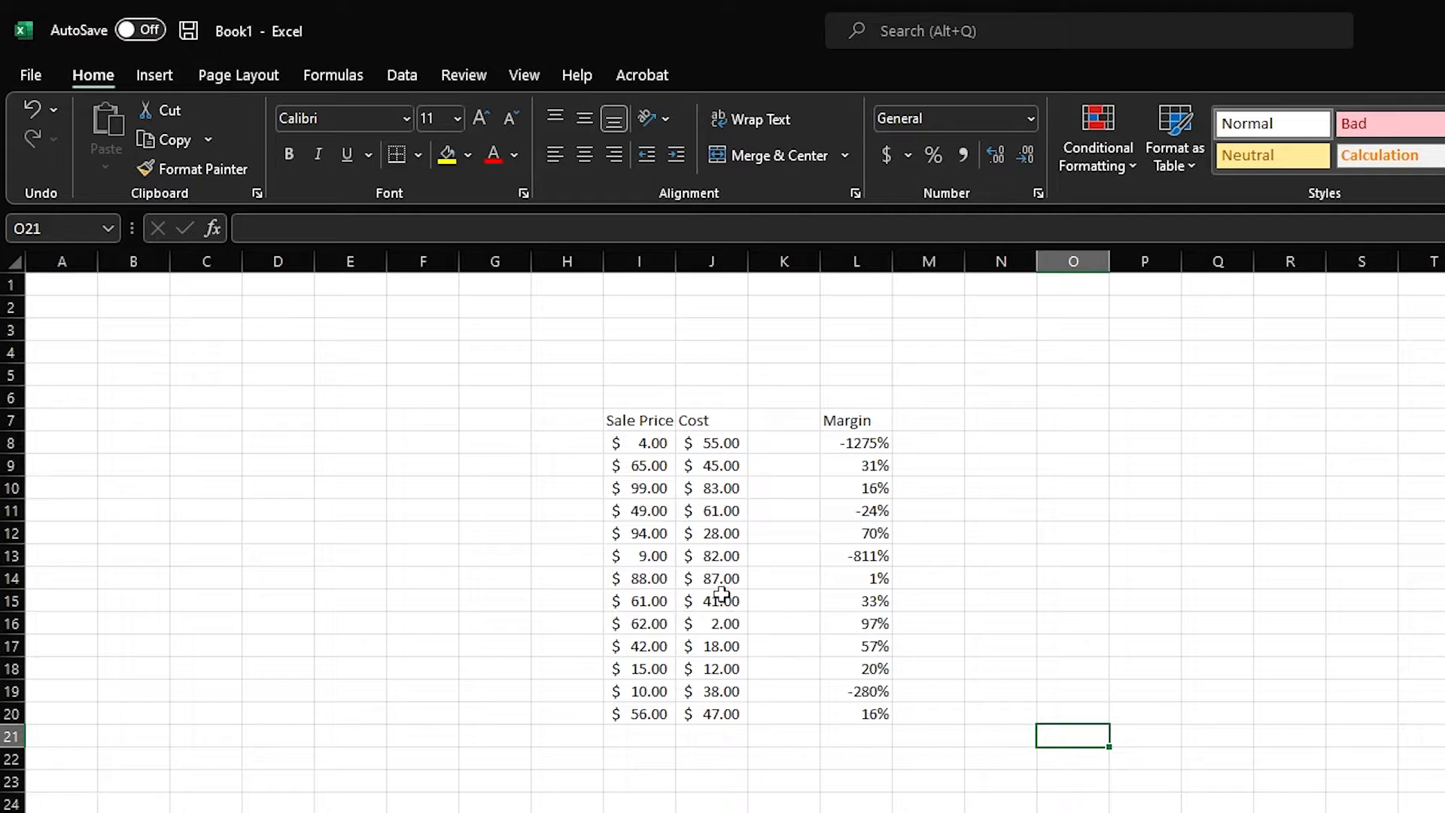
left_click(861, 439)
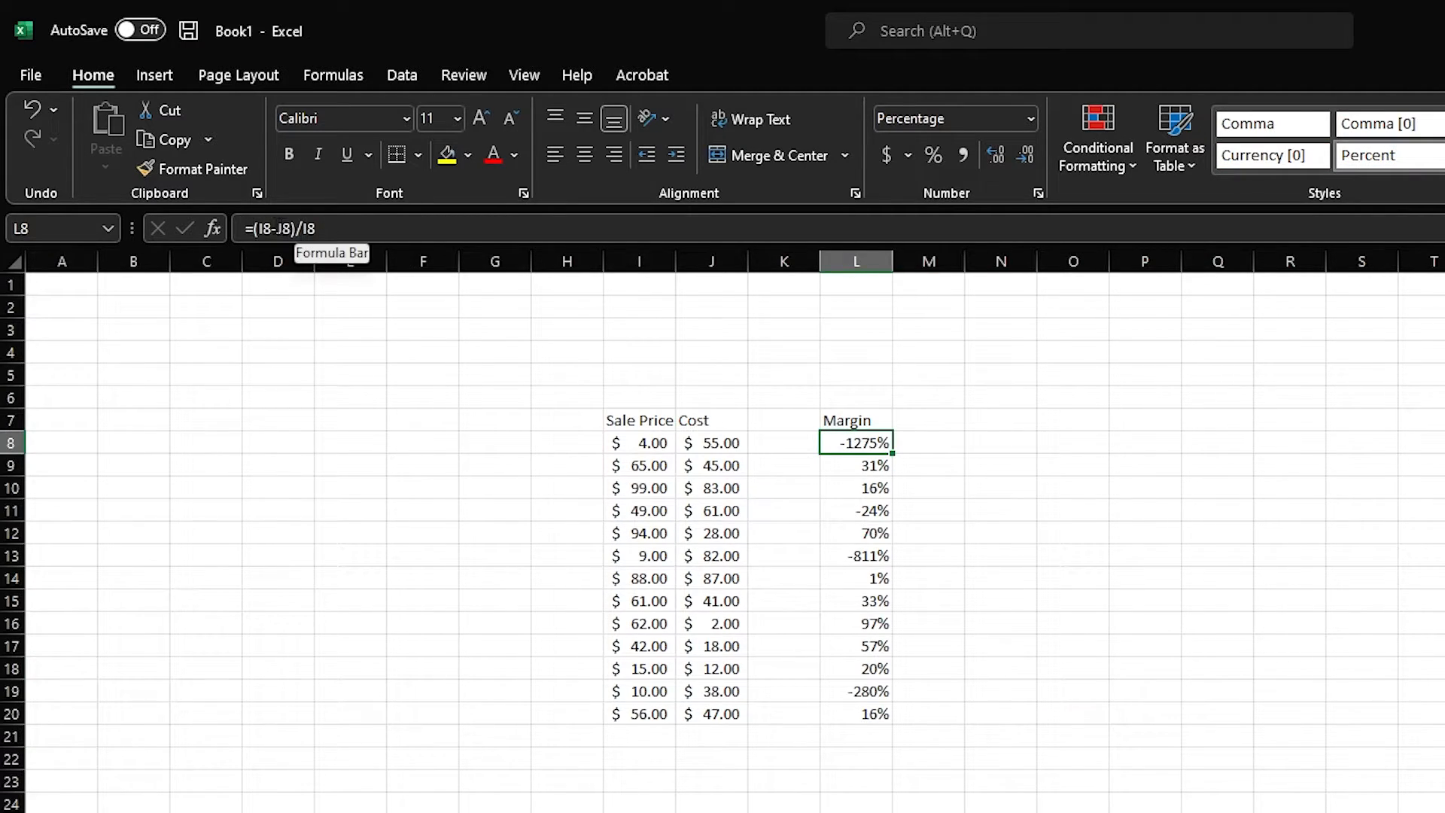
left_click(845, 535)
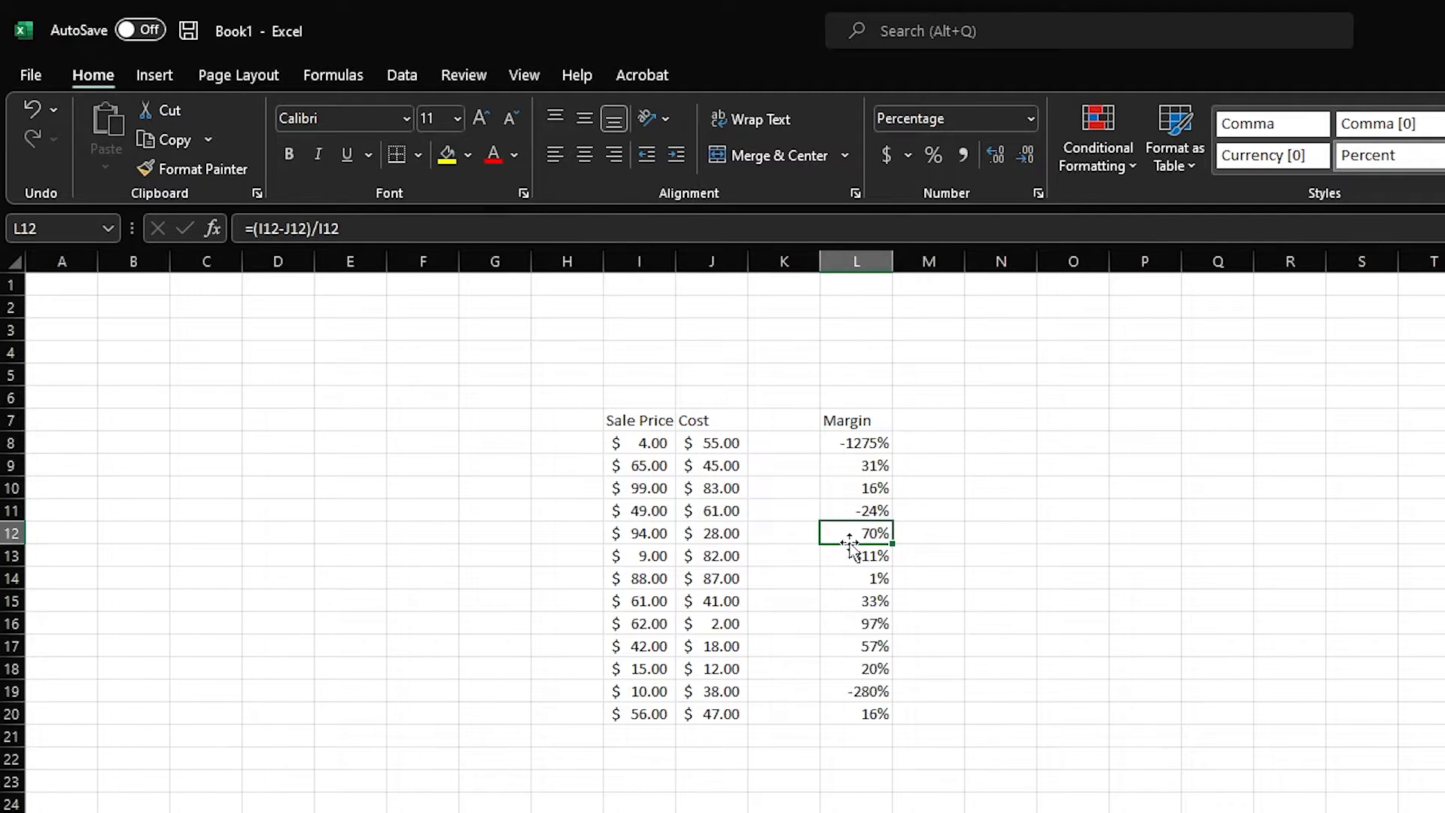
Step: Begin a LAMBDA formula in N4 with the parameters SalePrice and Cost
left_click(995, 354)
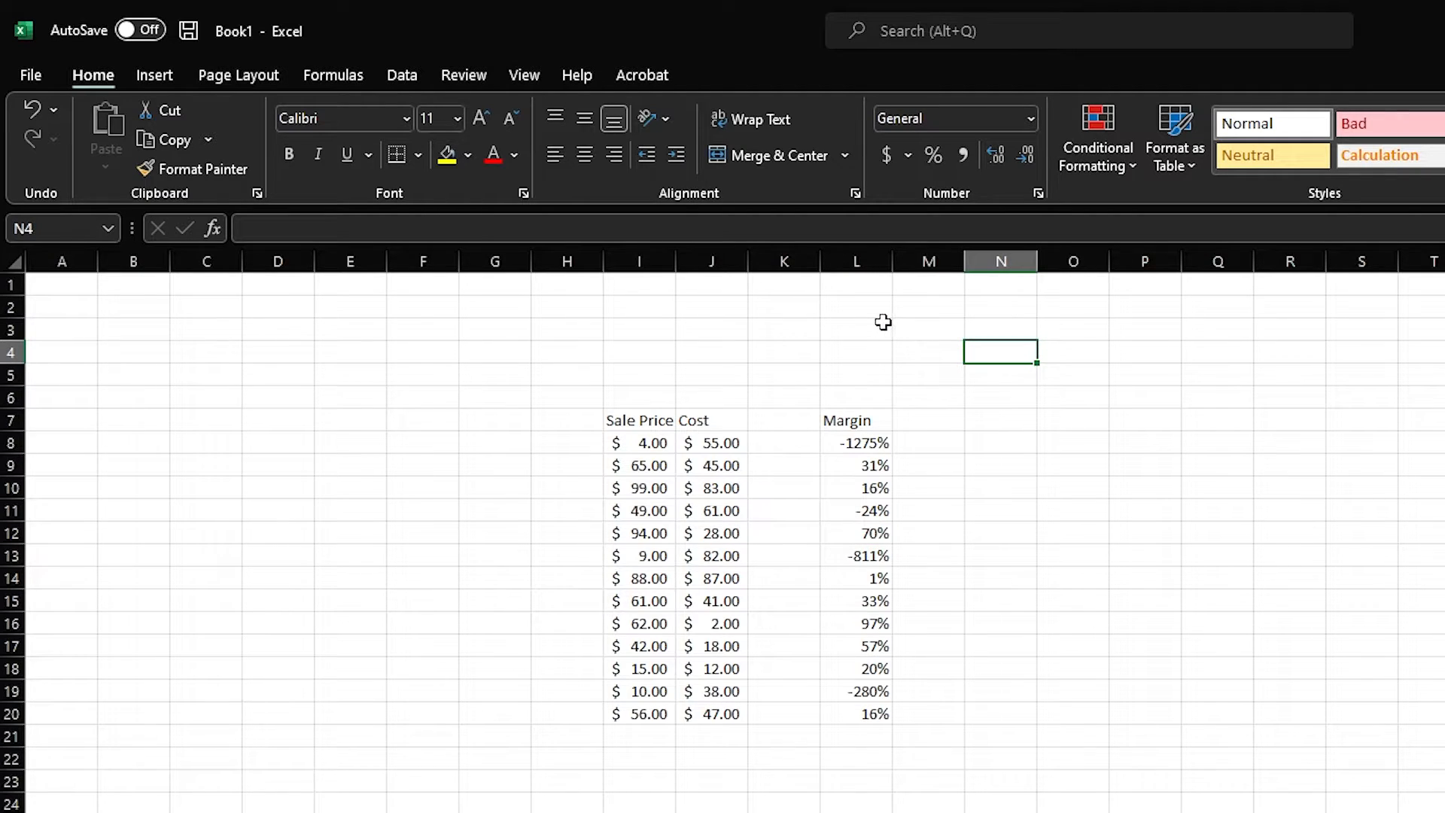
type("=")
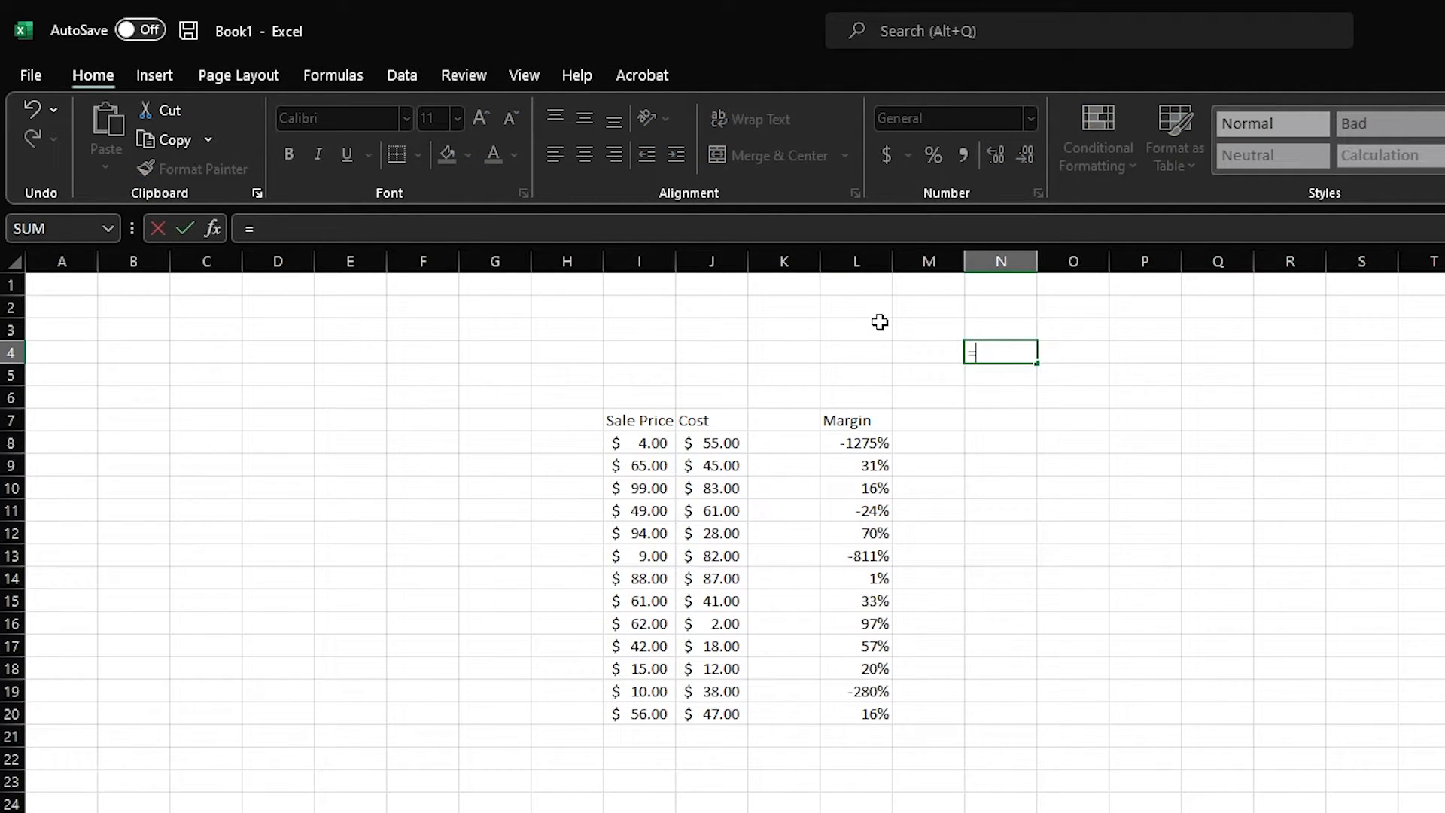
type("la")
key("Tab")
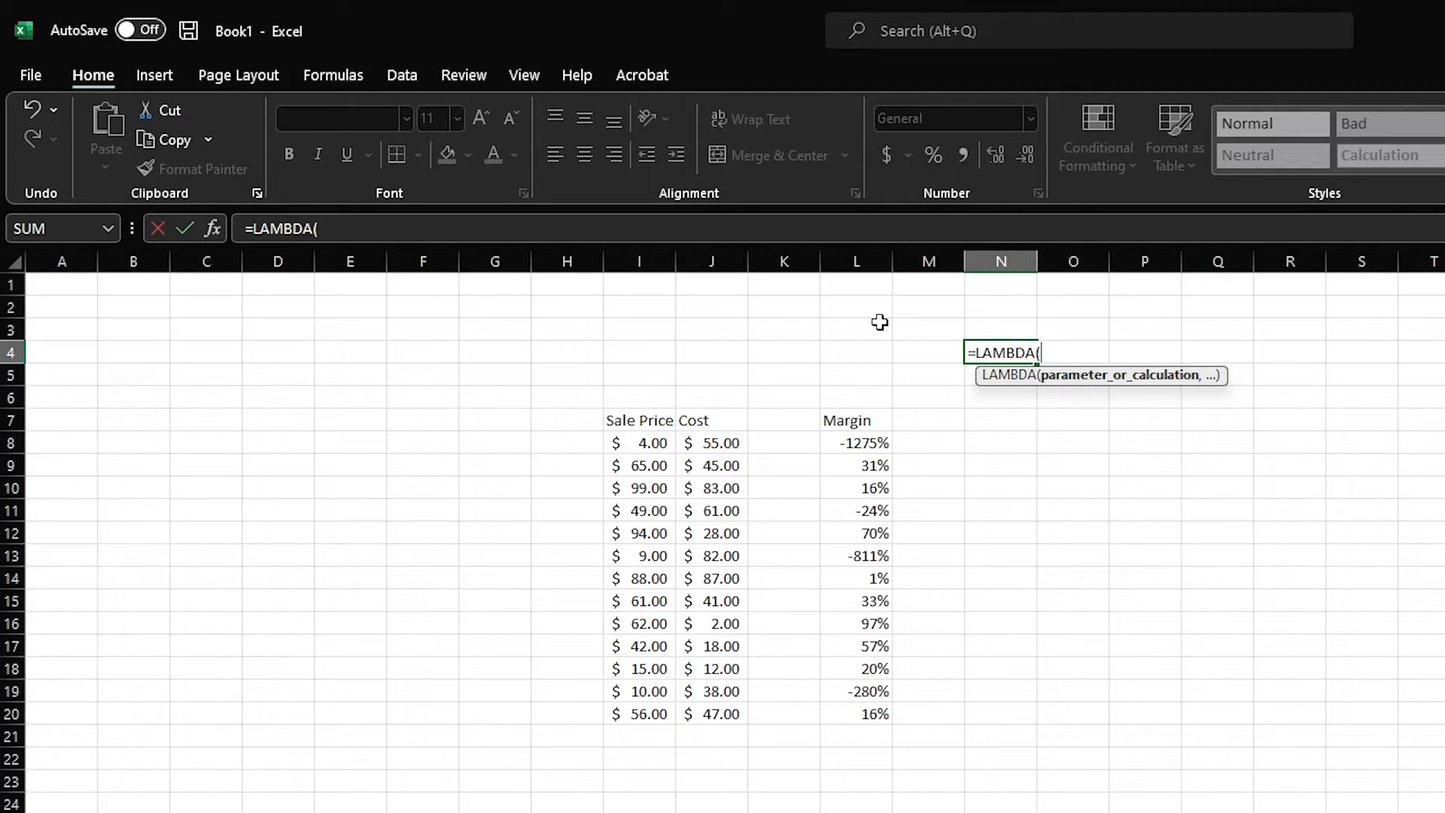
type("SalePrice")
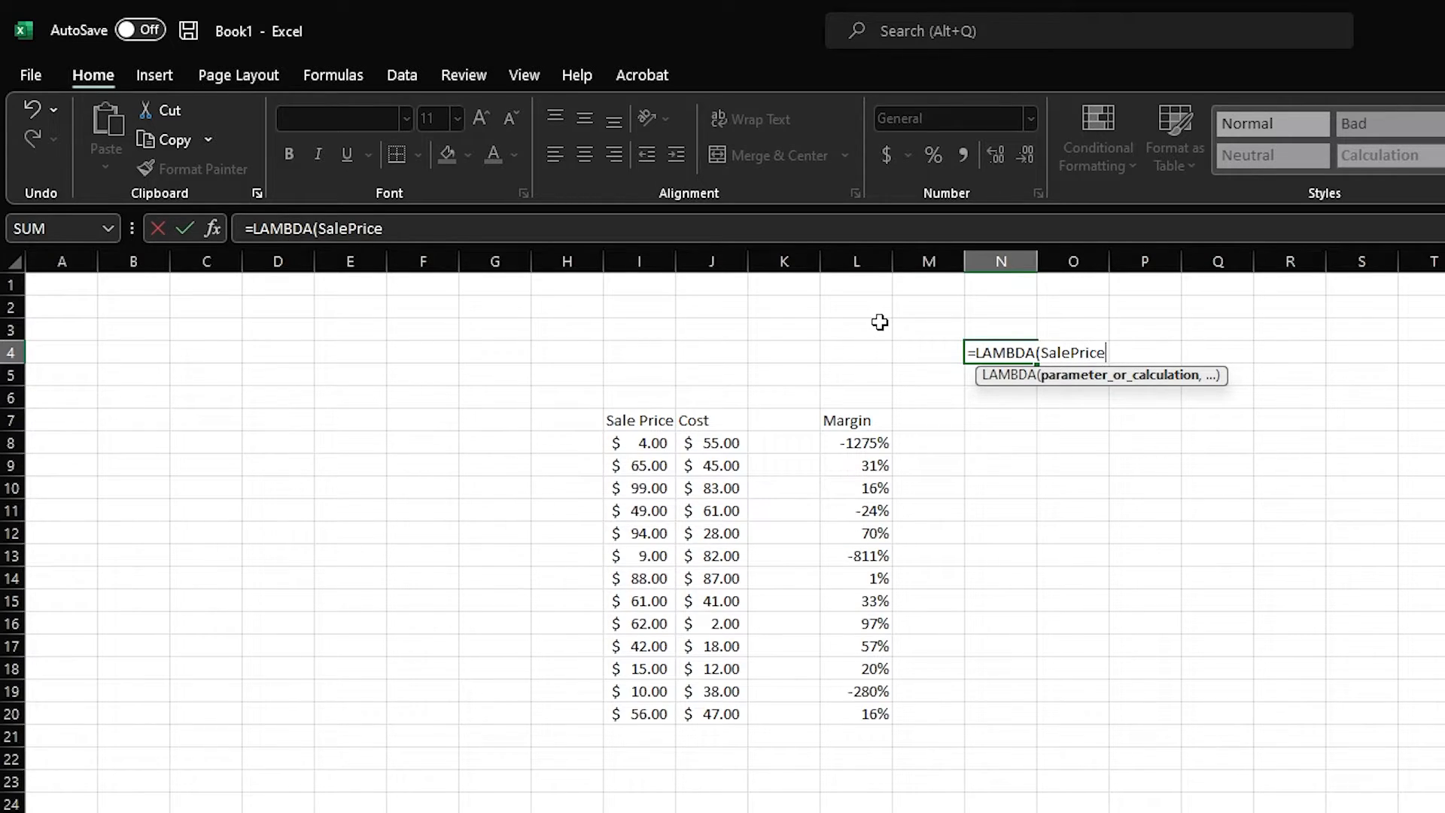
type(",")
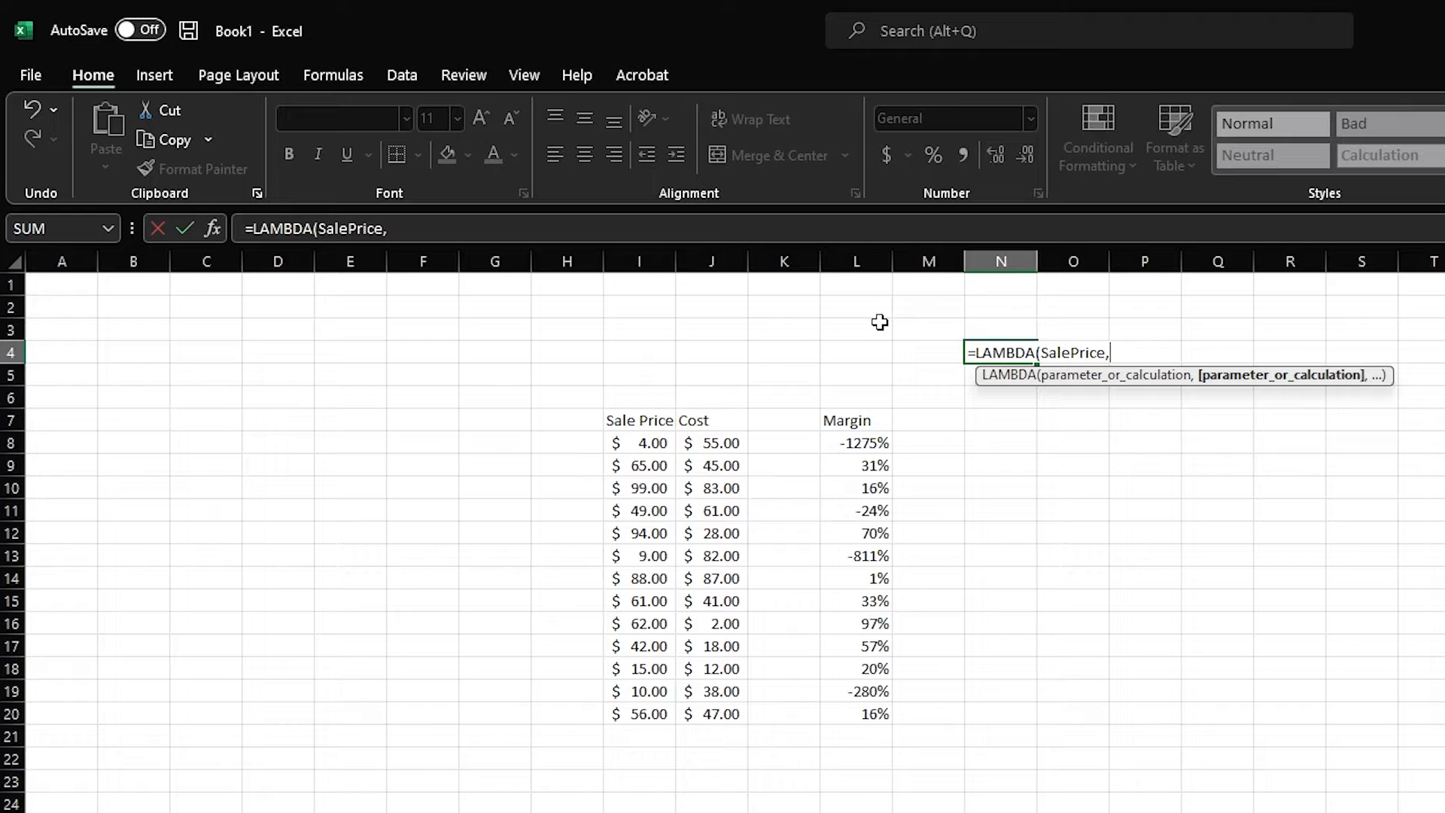
type("Cost,")
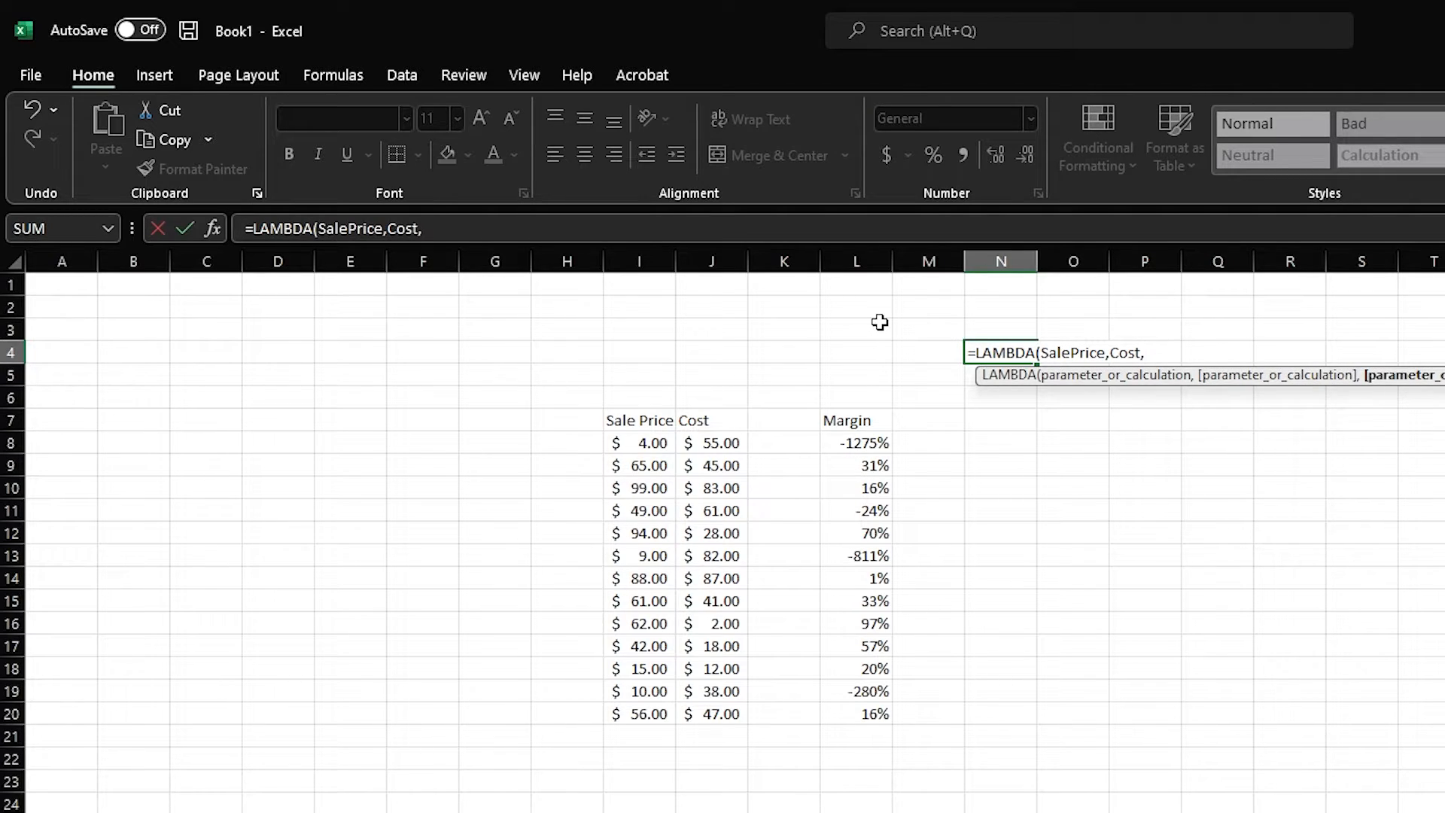
Step: Complete the LAMBDA formula in N4 with the calculation (SalePrice-Cost)/SalePrice
type("(Sa")
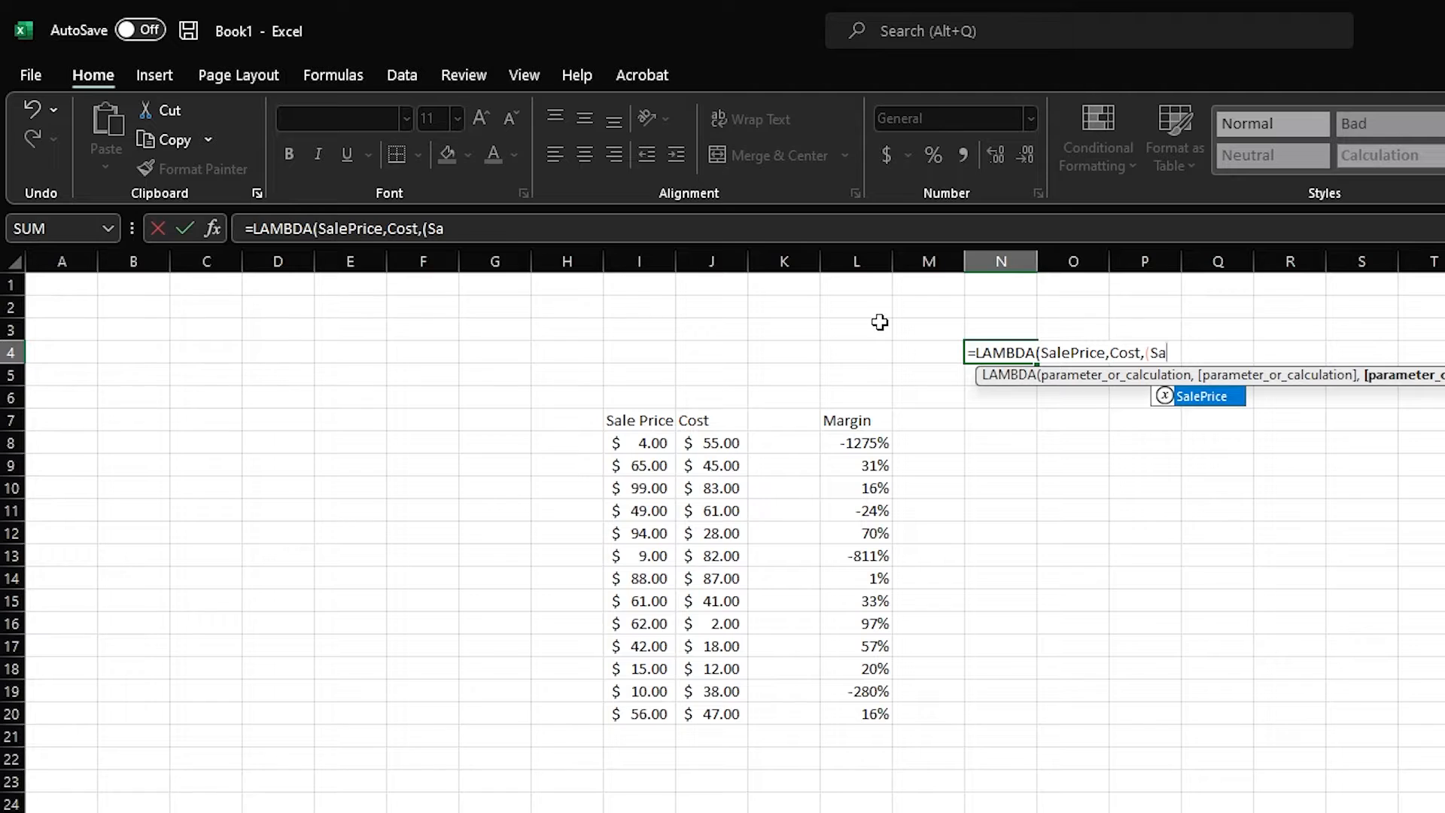
key("Tab")
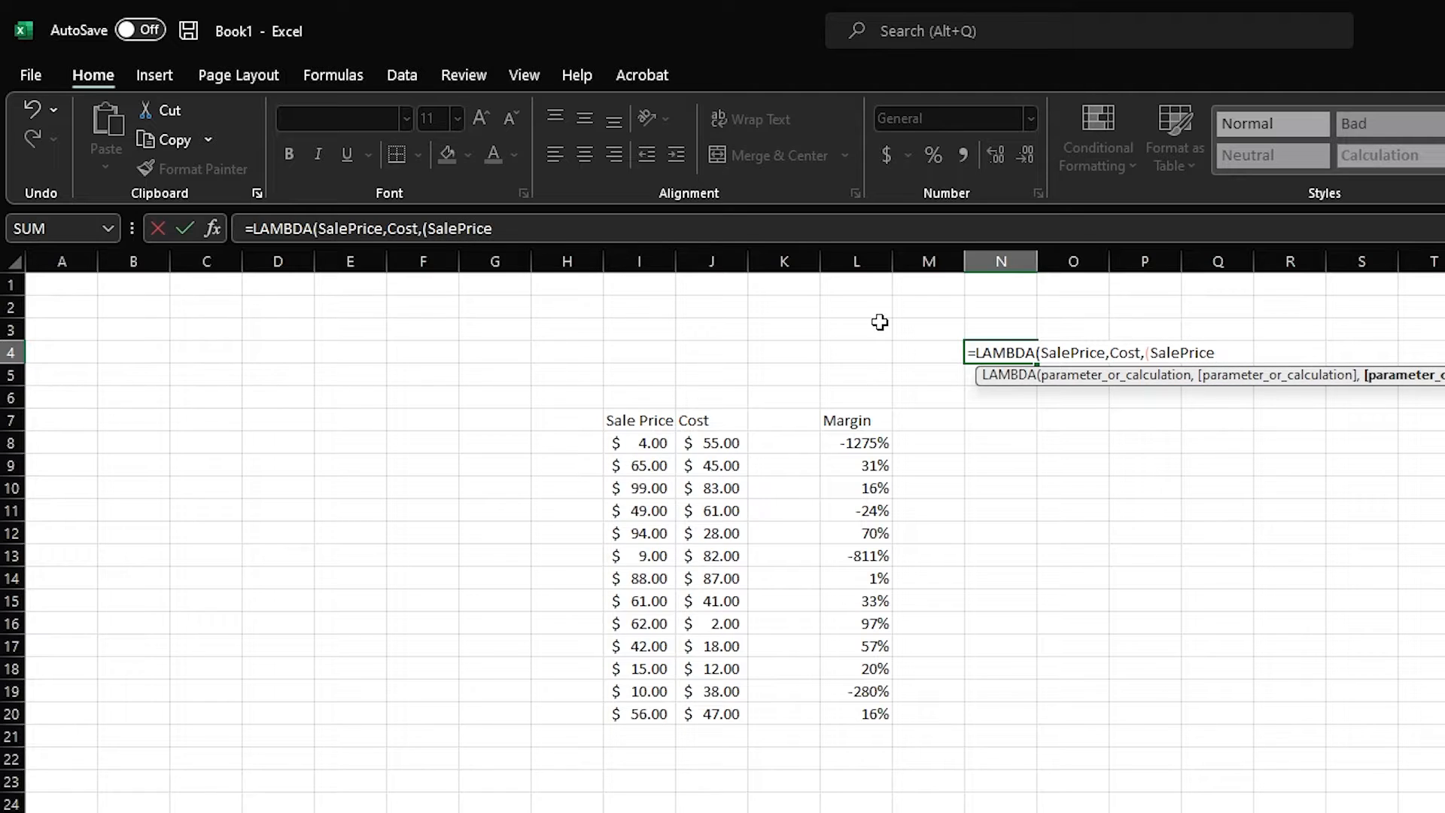
type("-C")
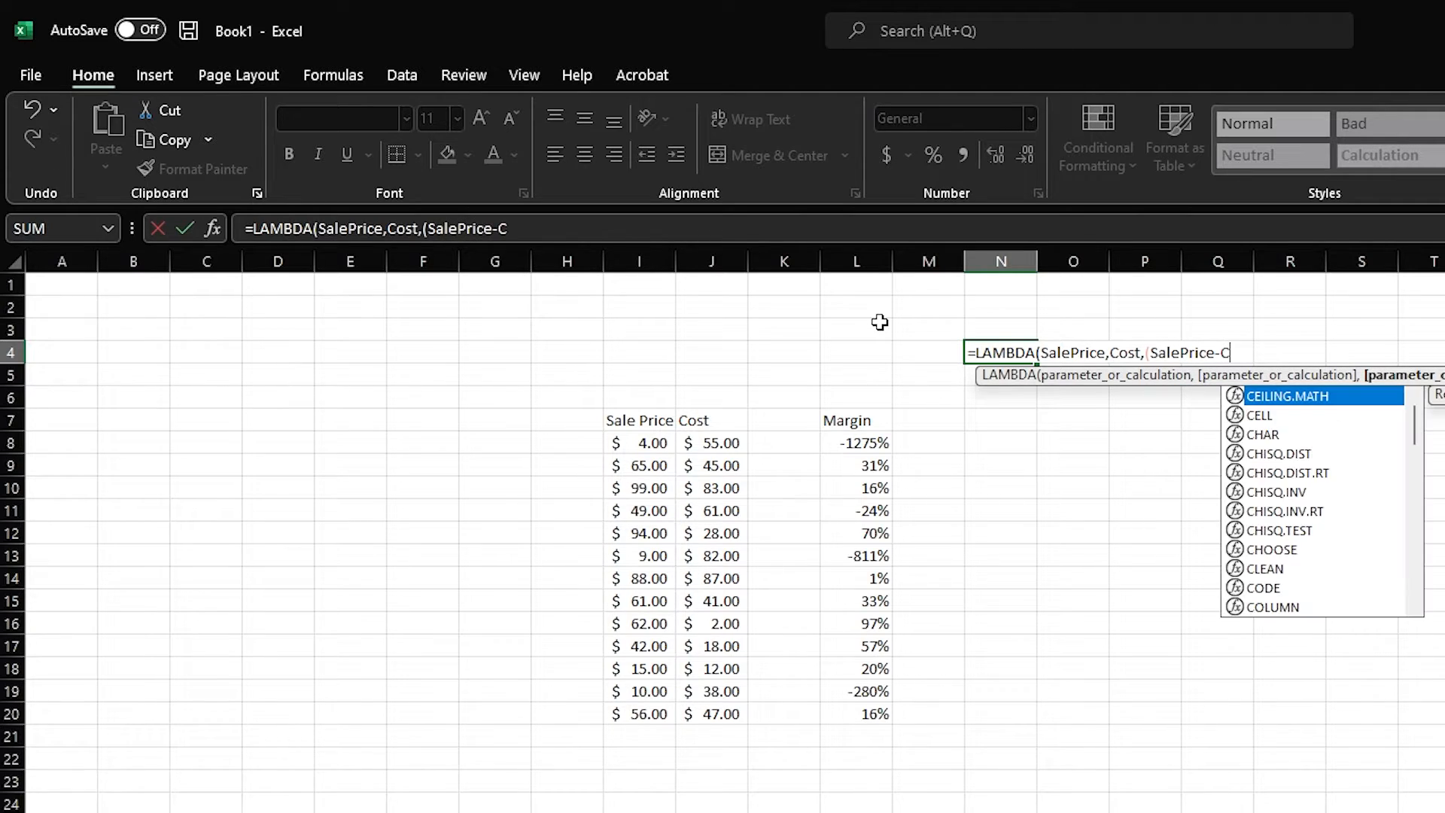
type("ost")
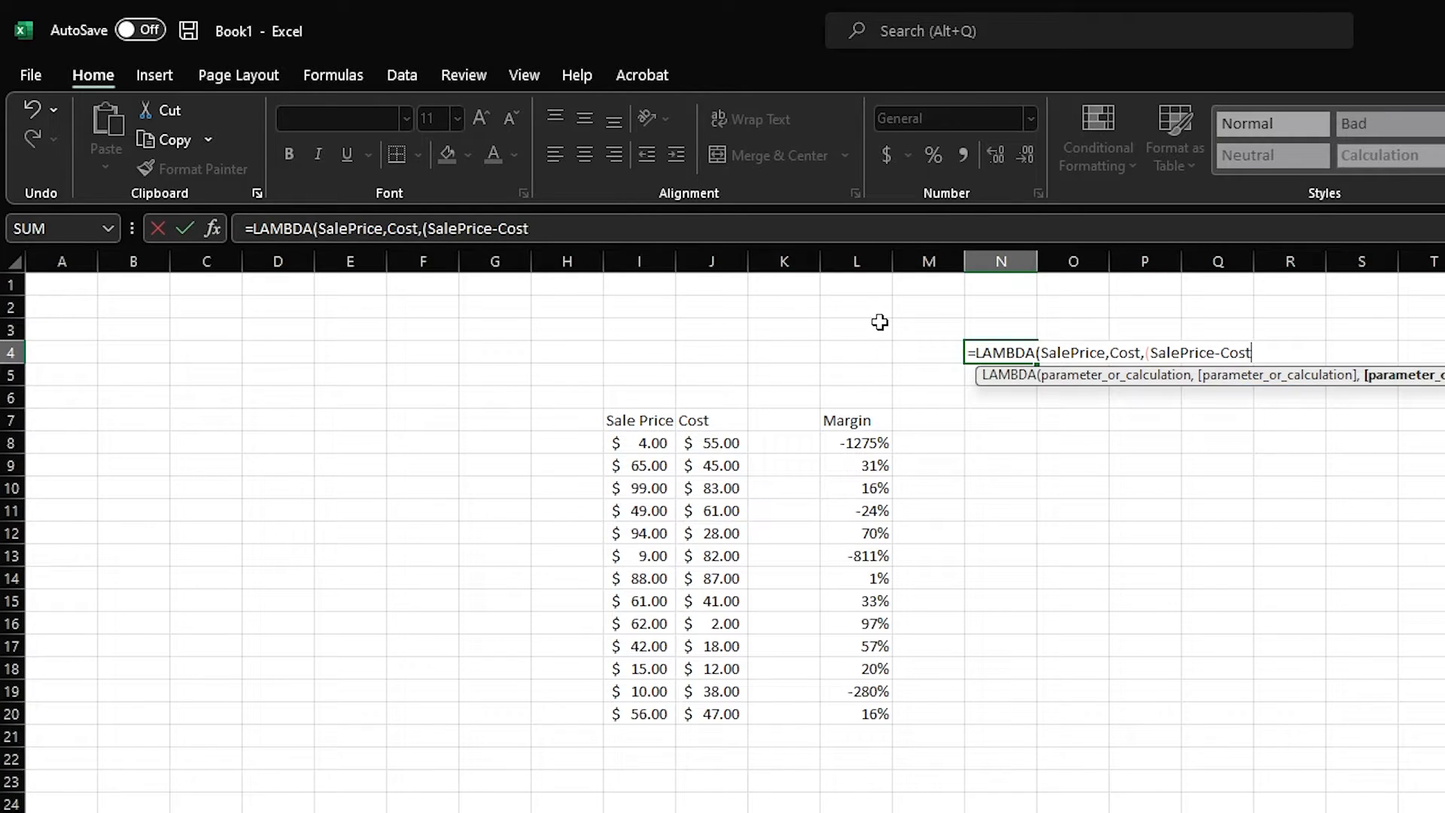
type(")/S")
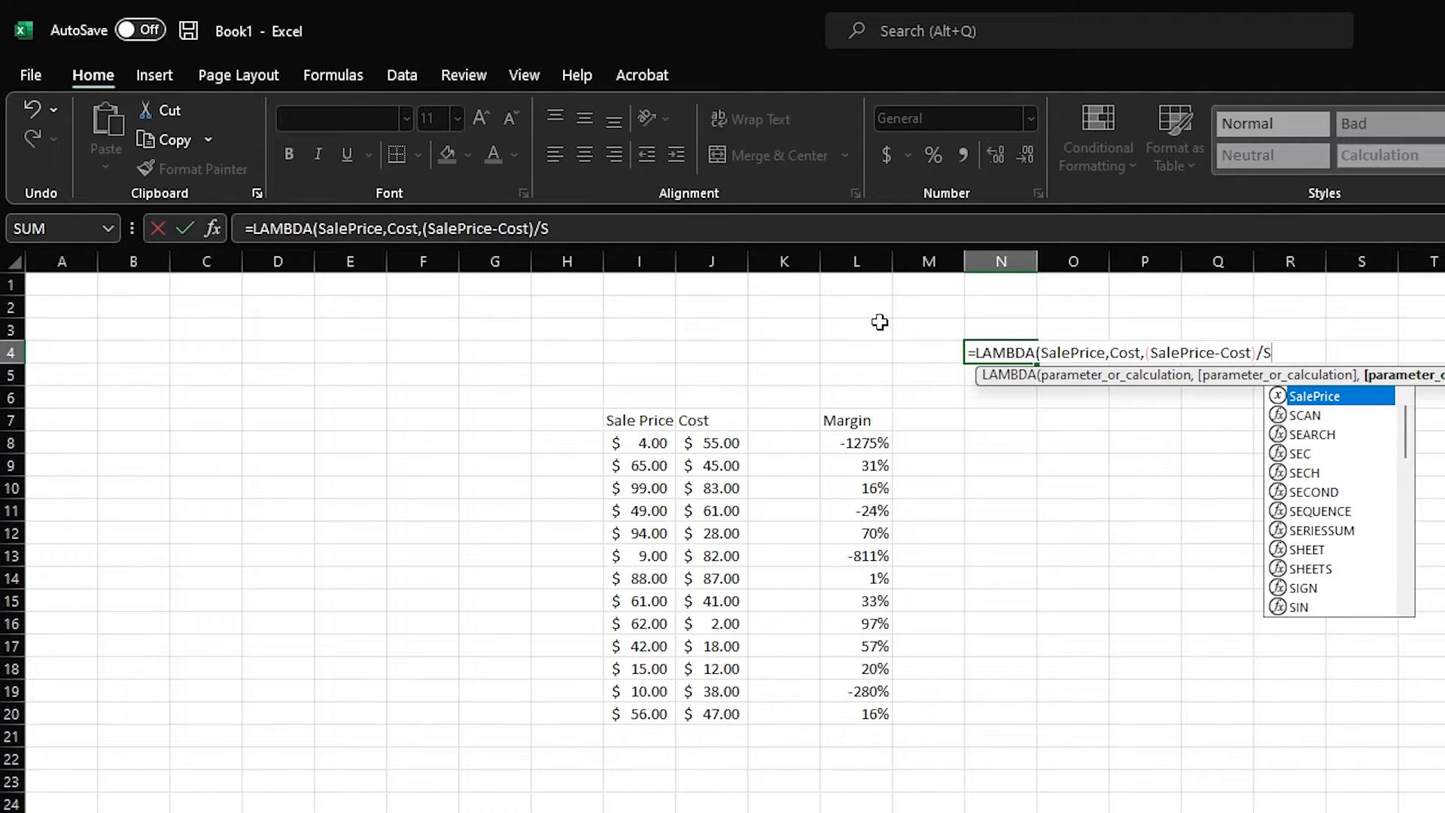
key("Tab")
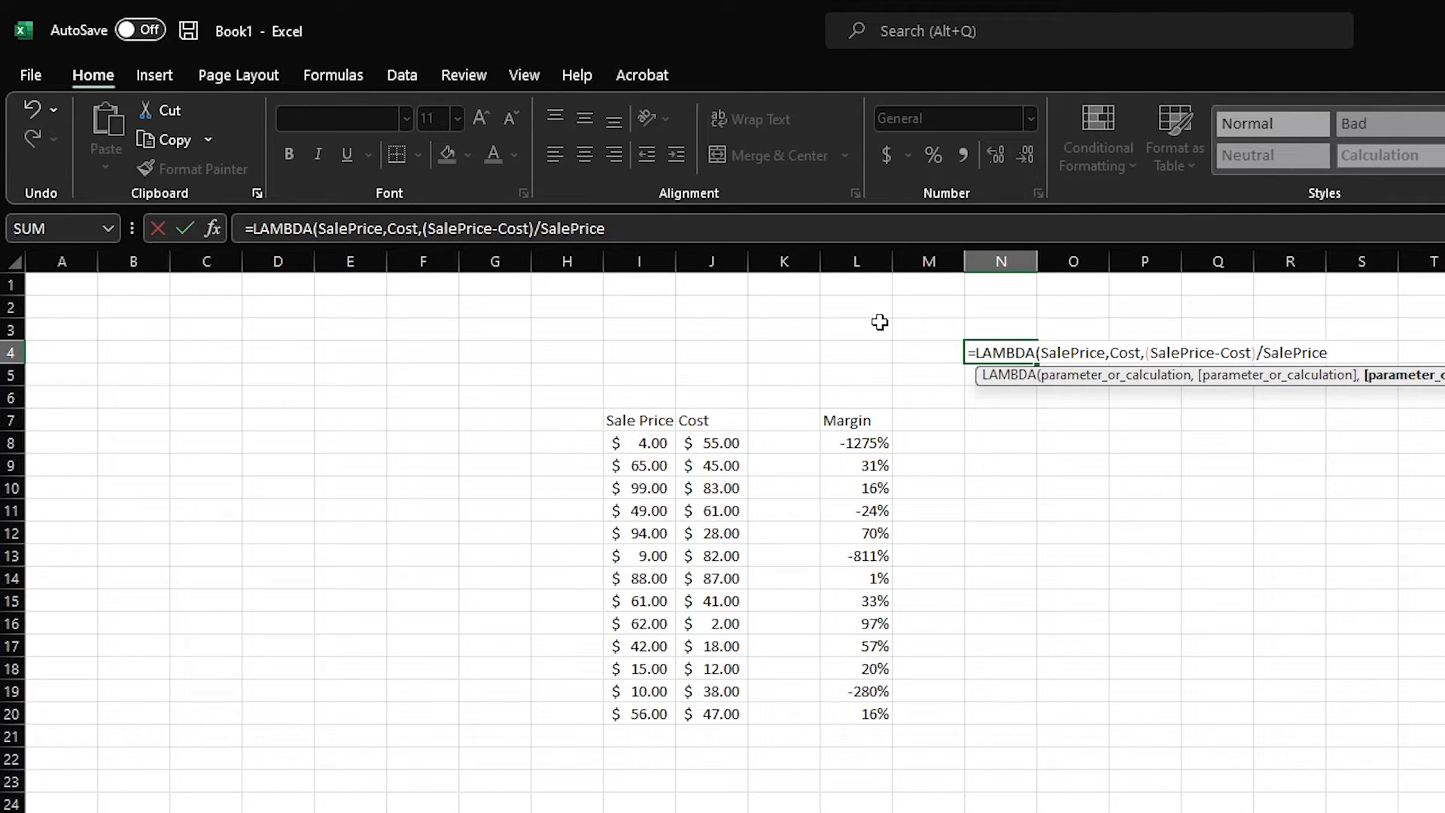
type(")")
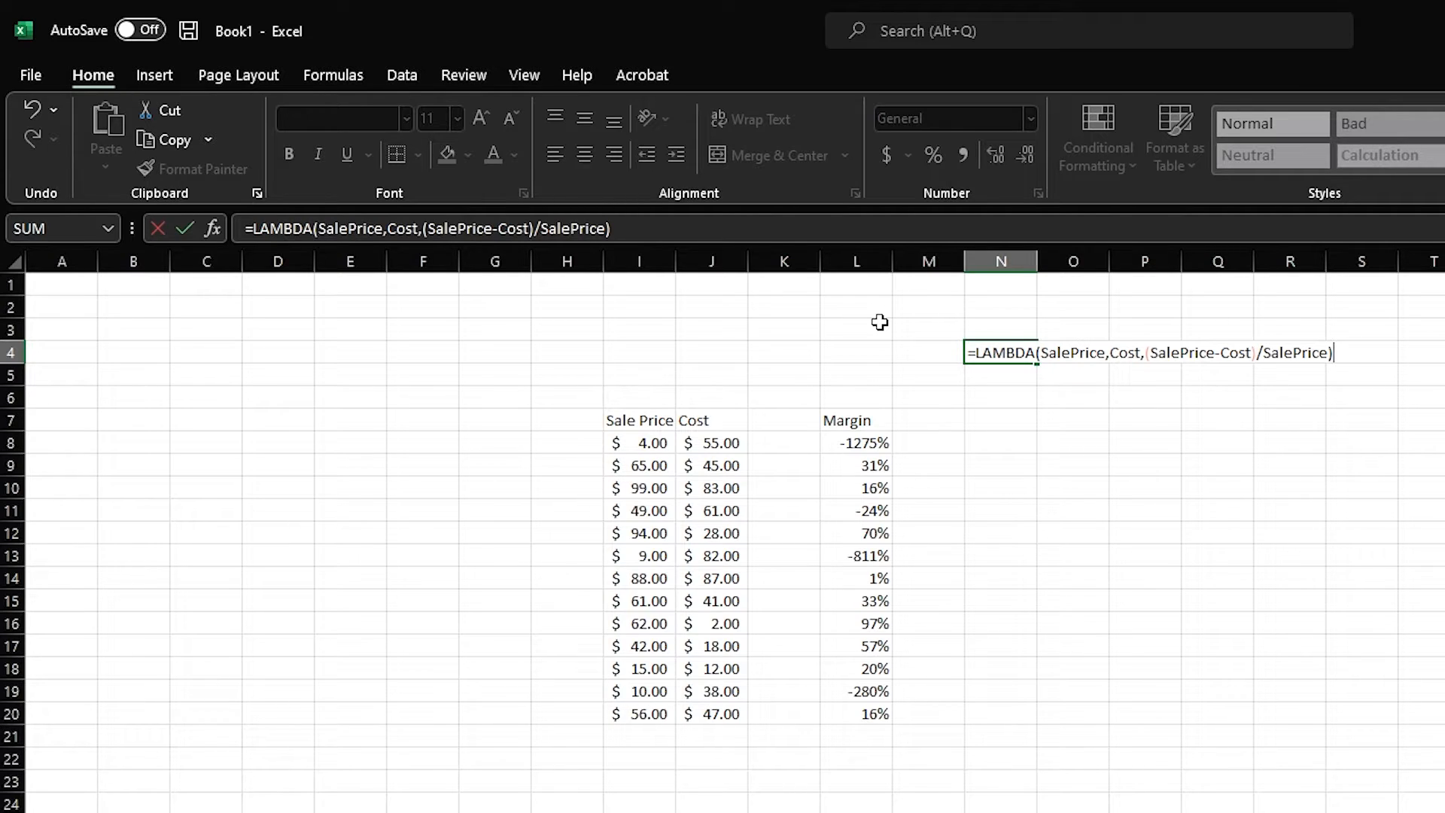
key("Return")
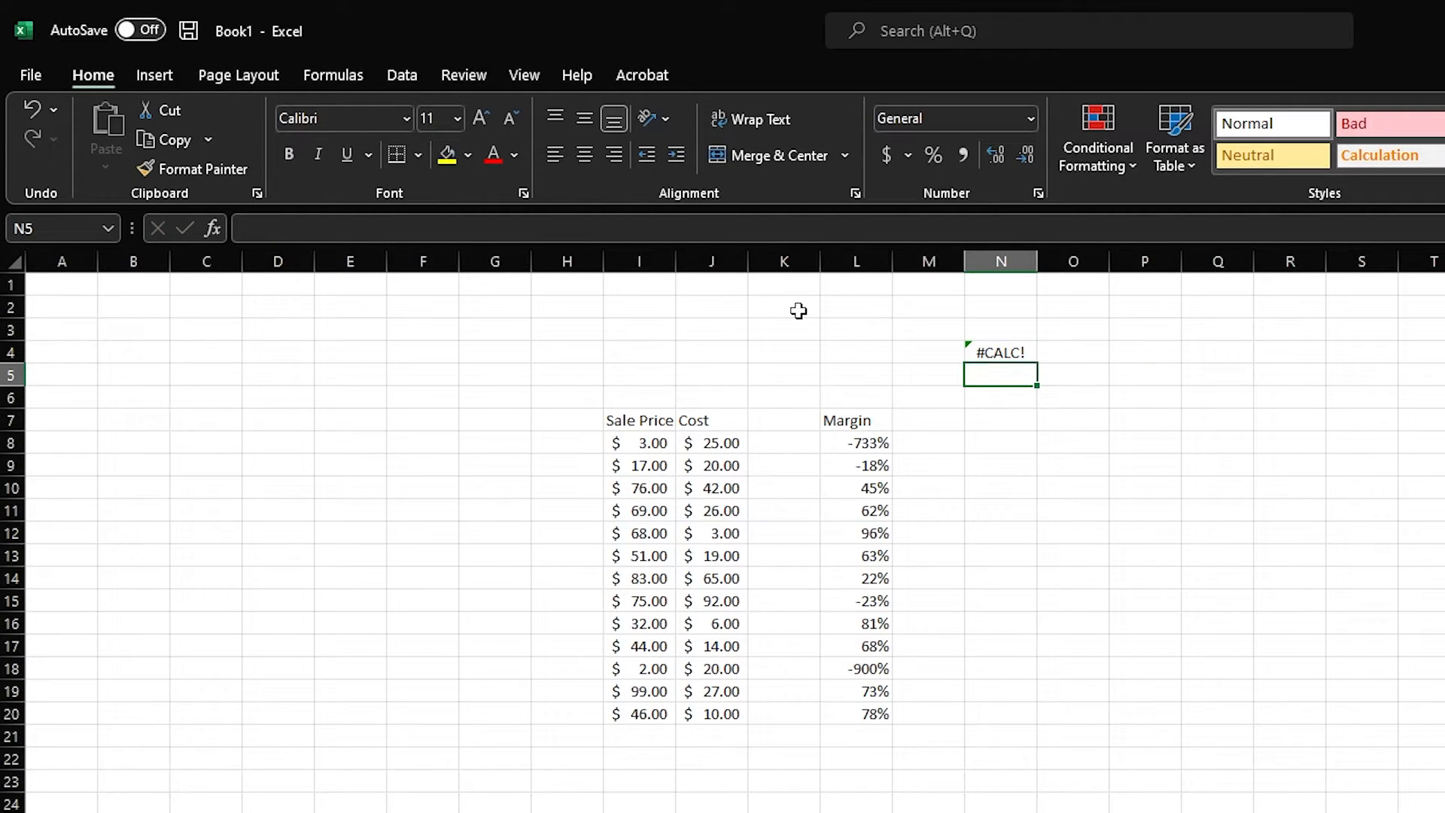
Step: Copy the full LAMBDA formula text from N4, leaving the cell's formula as it is
left_click(998, 352)
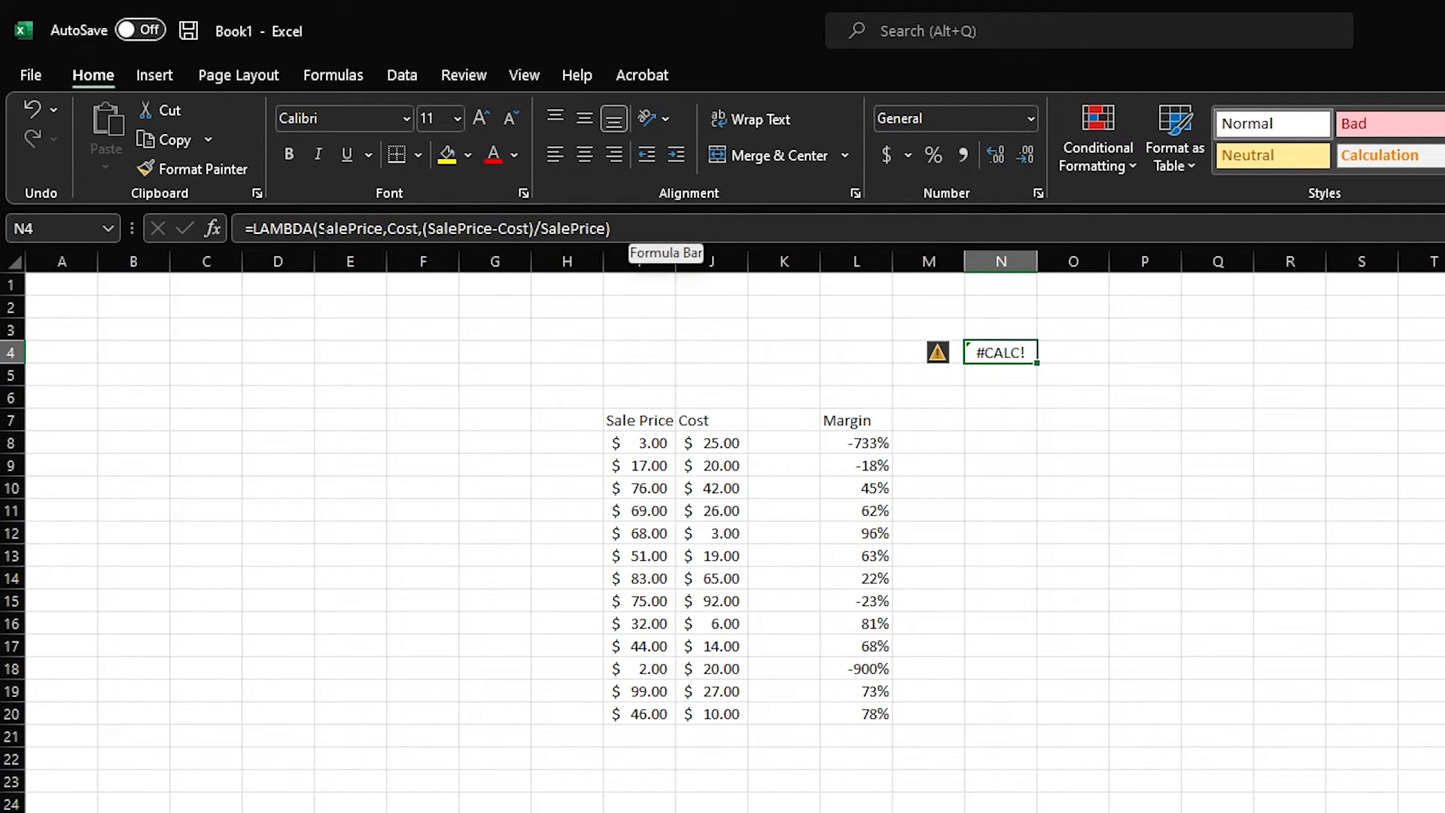
left_click_drag(627, 222, 172, 228)
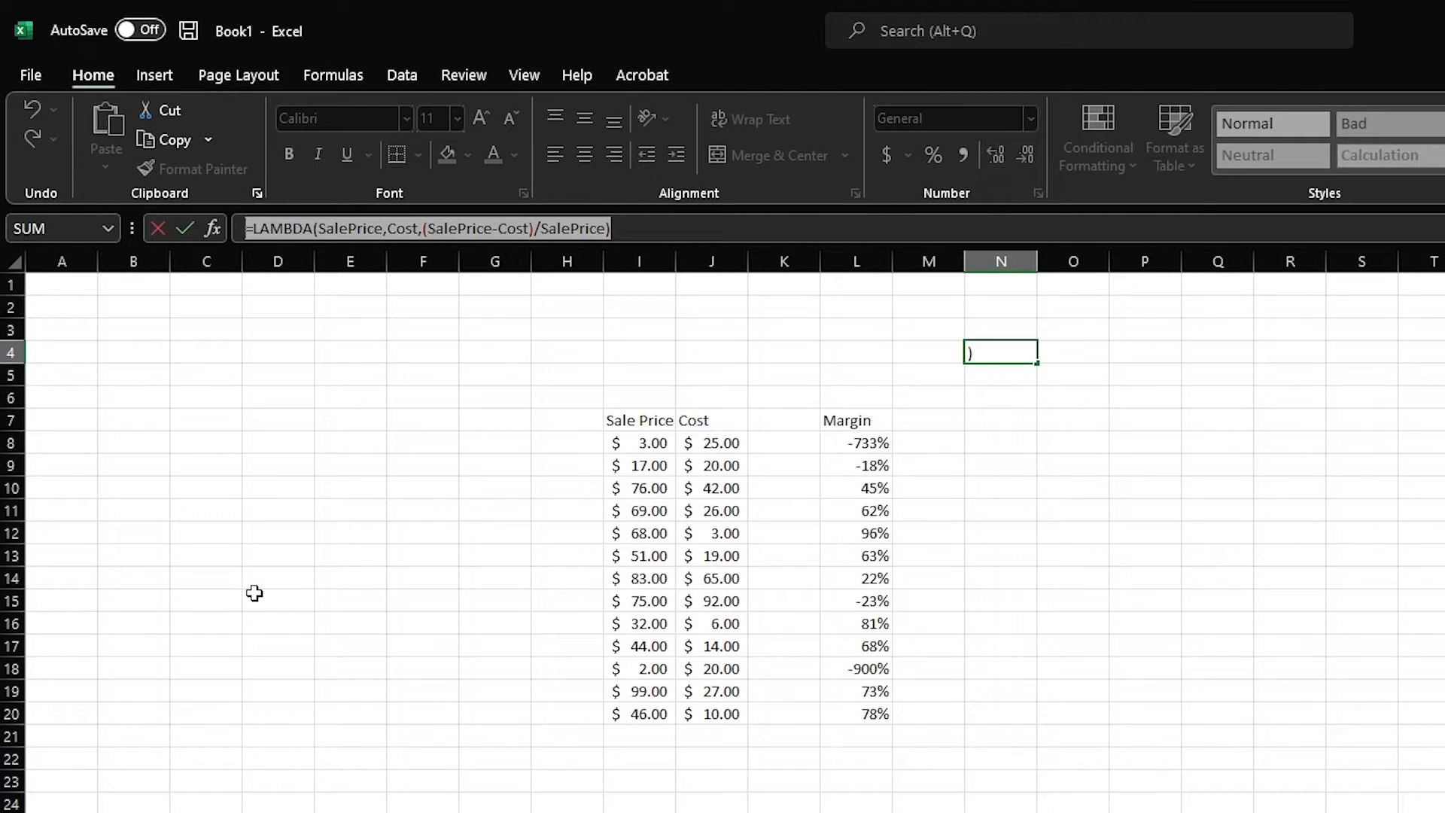
key("ctrl+c")
left_click(347, 74)
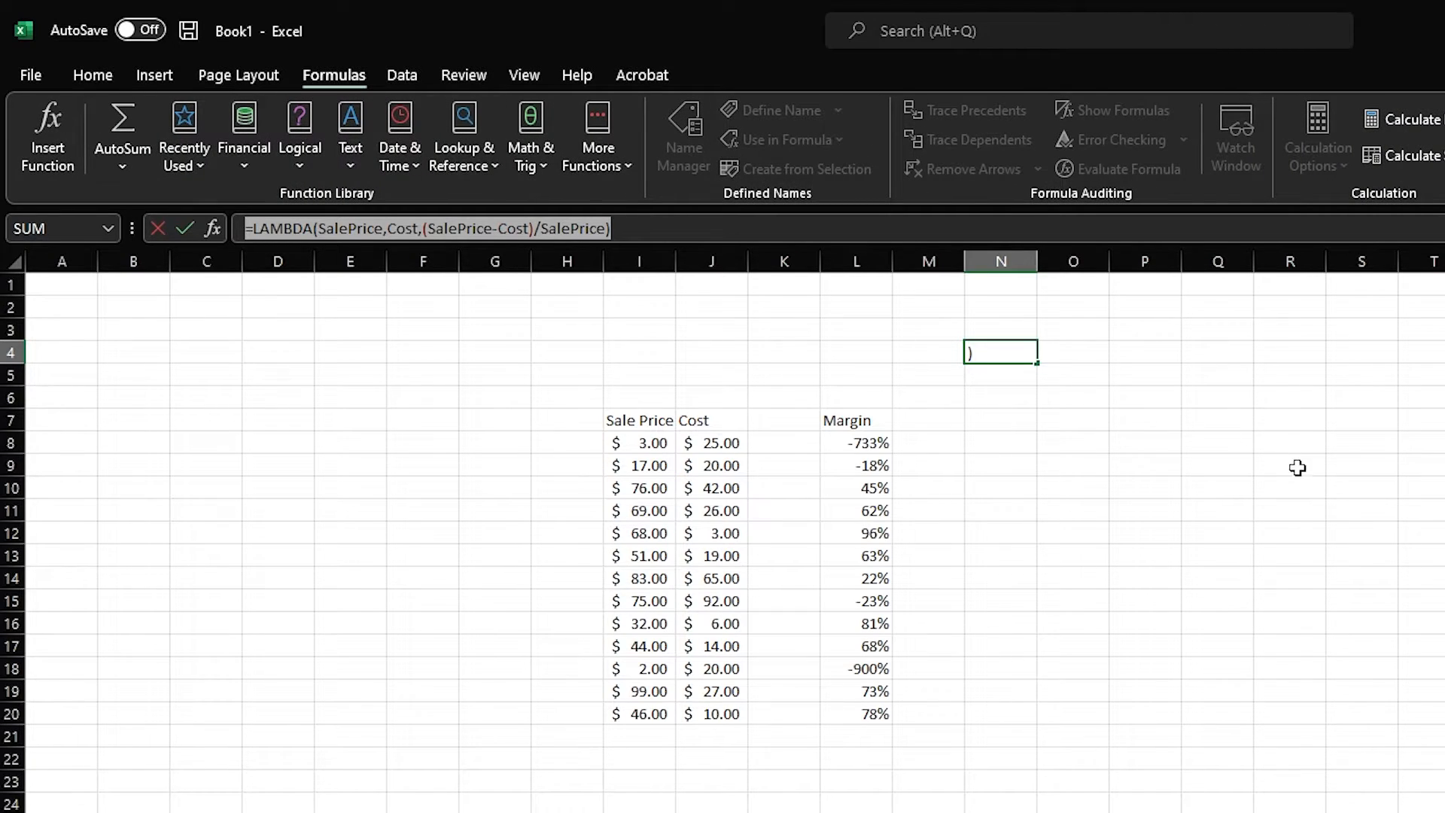
left_click(1278, 445)
key("Escape")
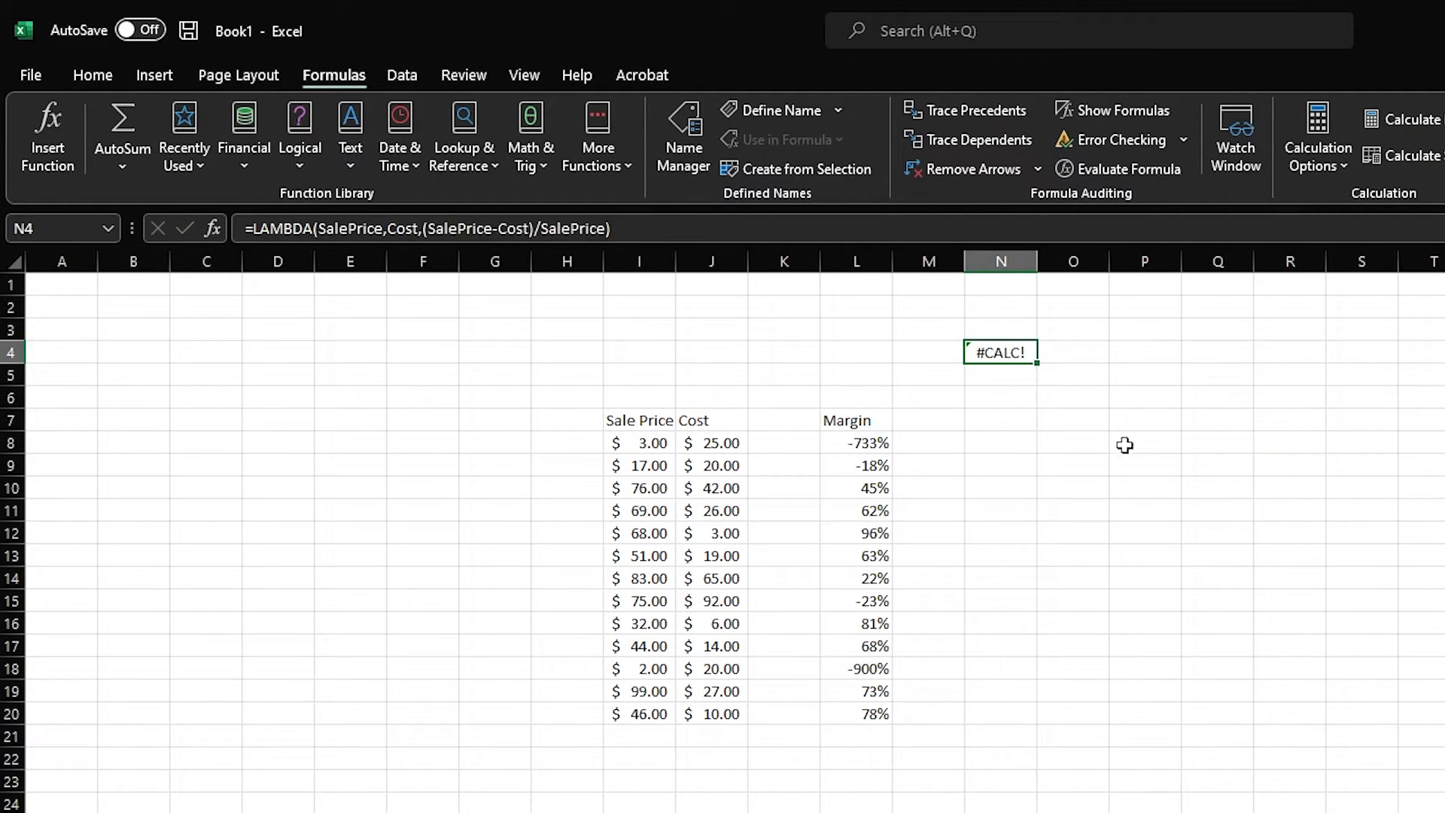
Step: Define a workbook-scoped name Margin that refers to the copied LAMBDA formula
left_click(1290, 371)
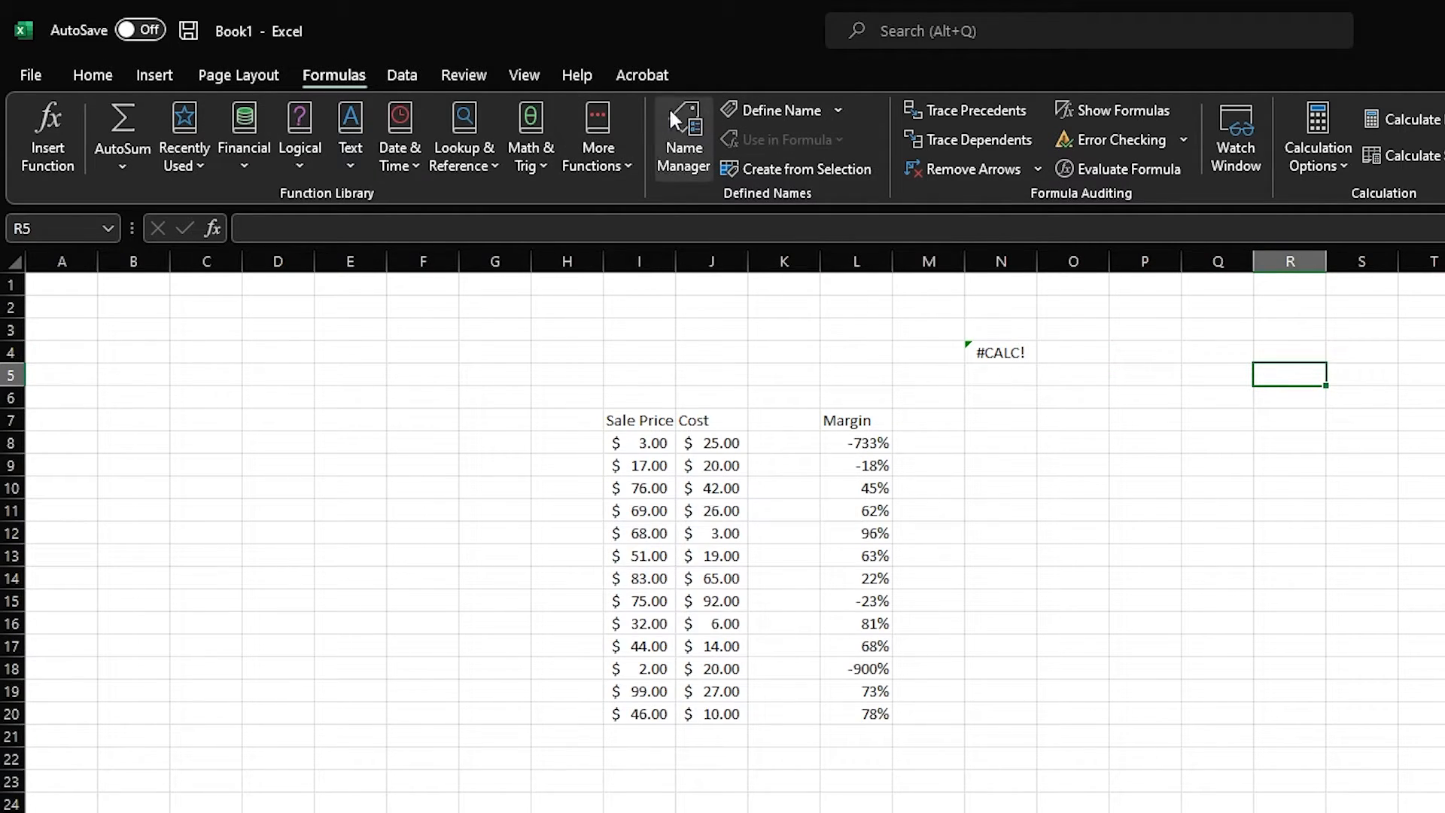
left_click(772, 111)
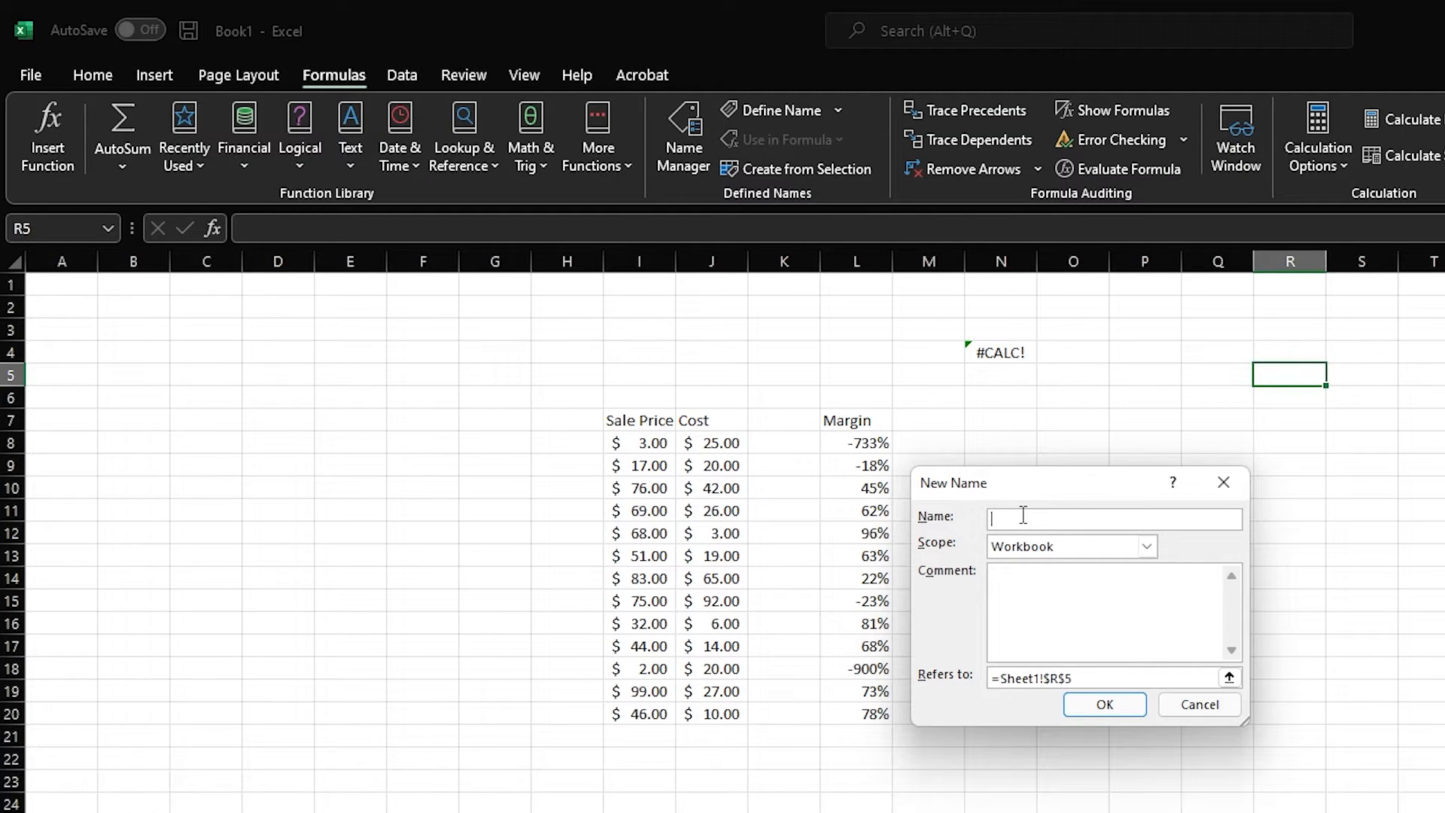
type("Margin")
left_click_drag(1076, 677, 888, 679)
key("ctrl+v")
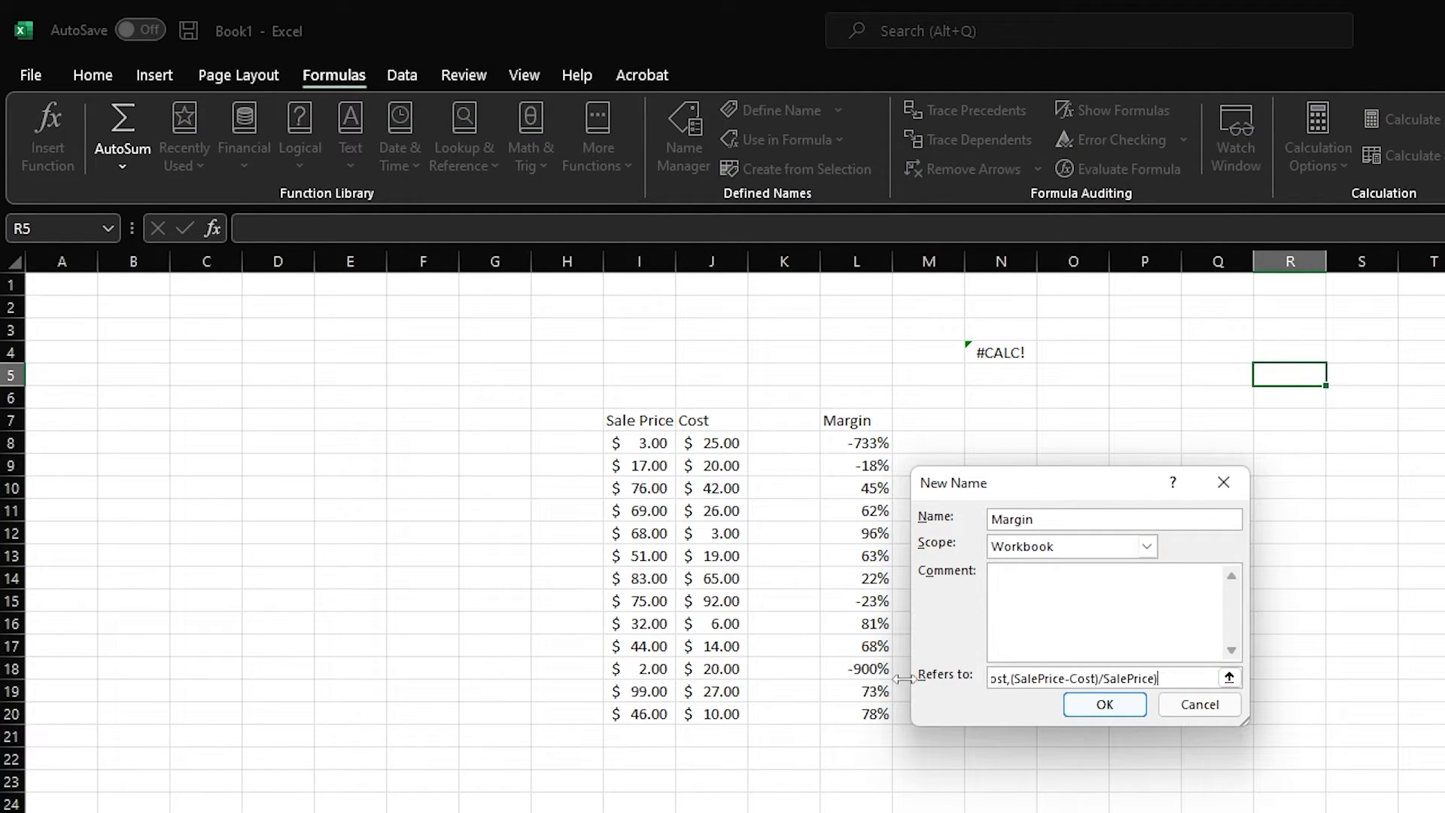
left_click(1085, 701)
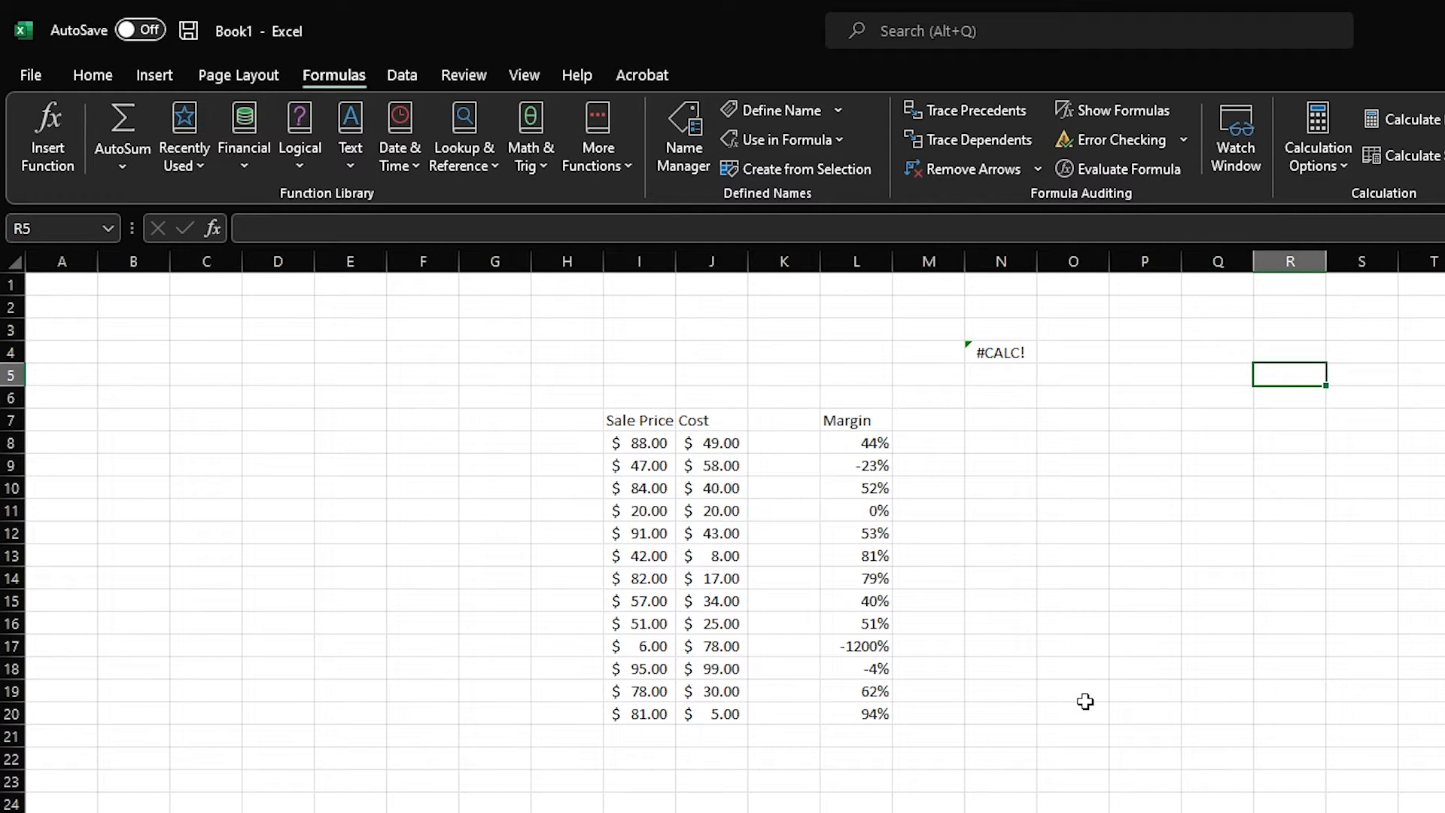
Step: Enter the column header Lambda Margins in M7, beside the Margin header
left_click(936, 416)
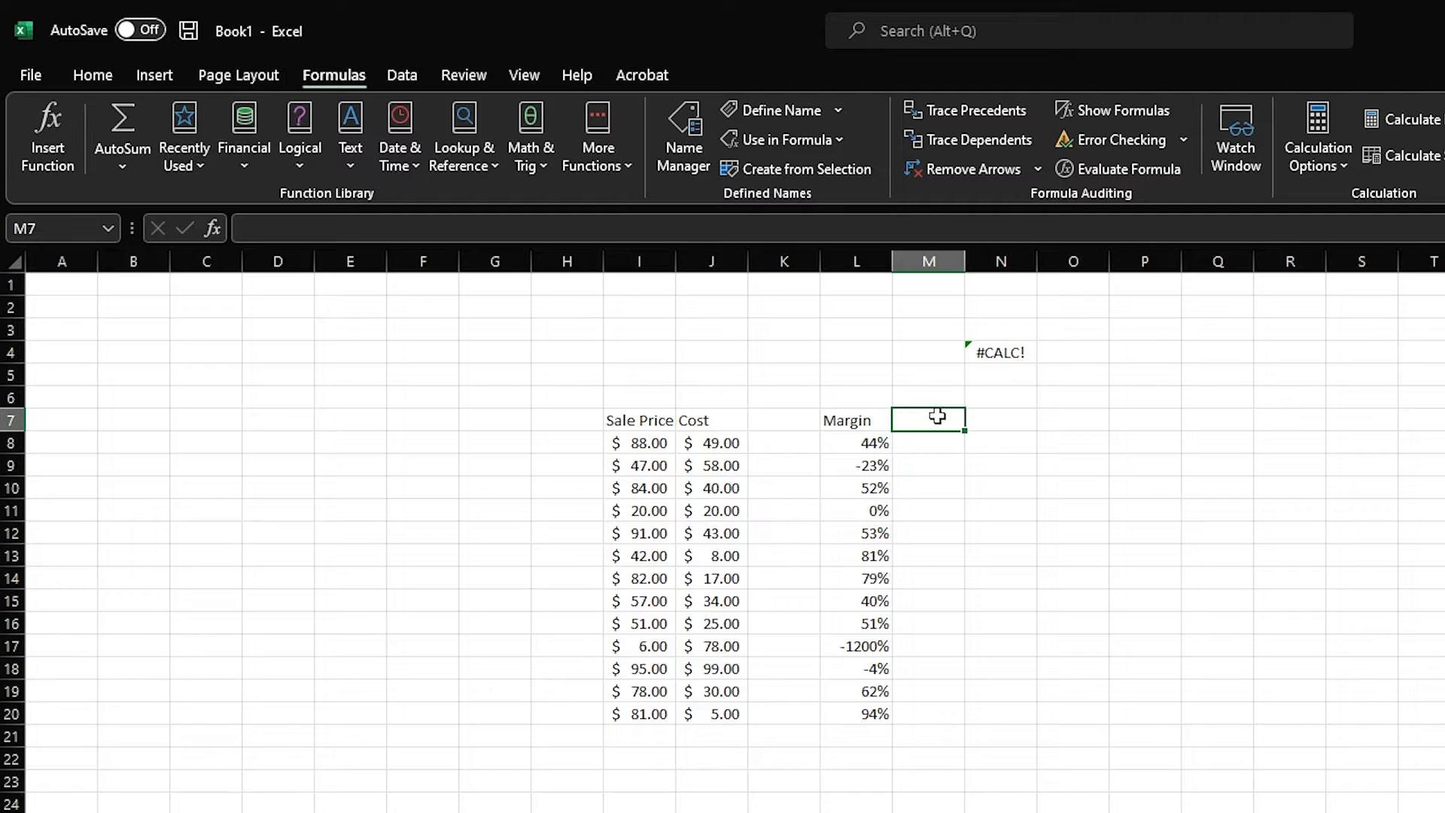
type("Lam")
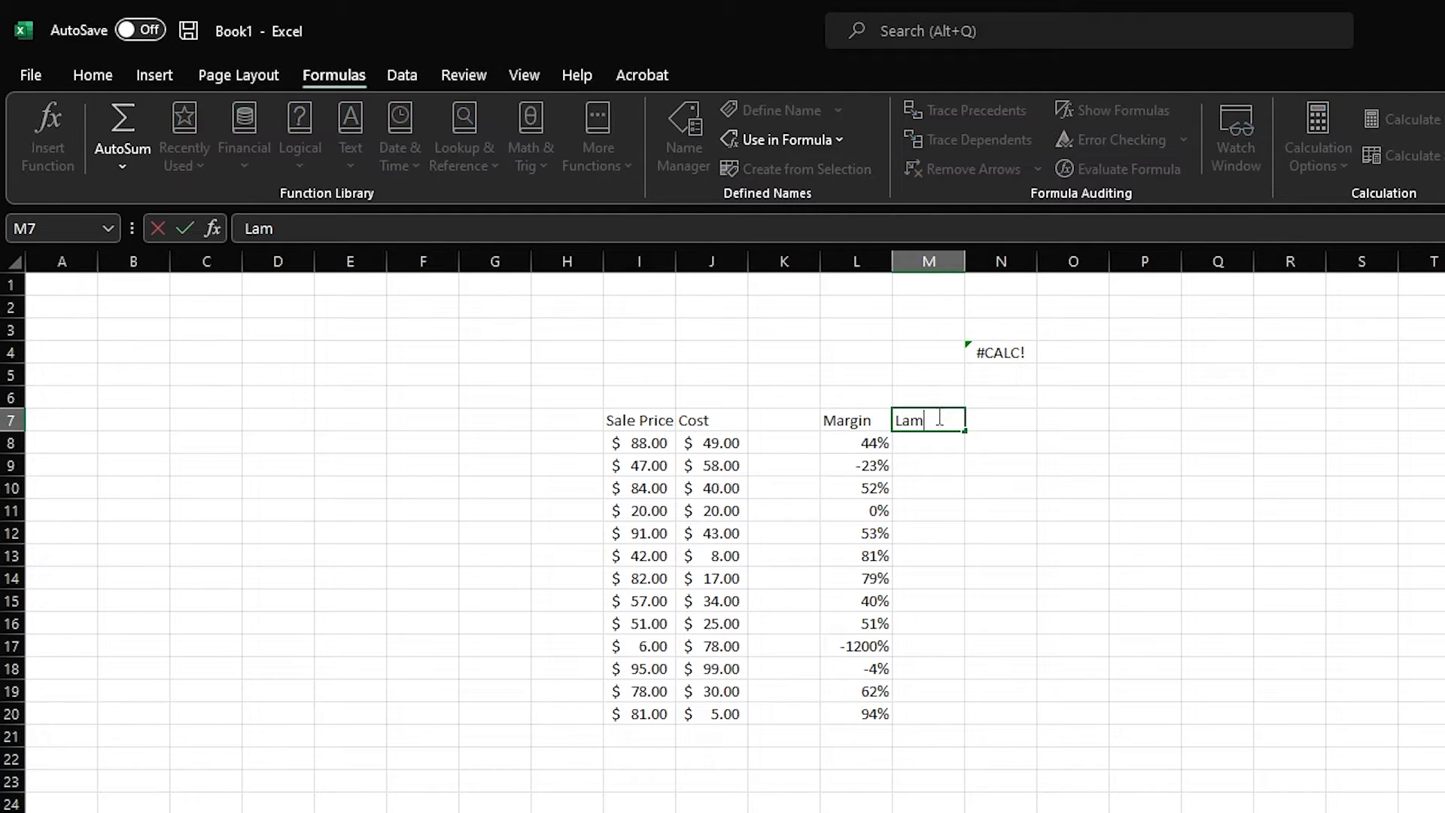
type("bda Margins")
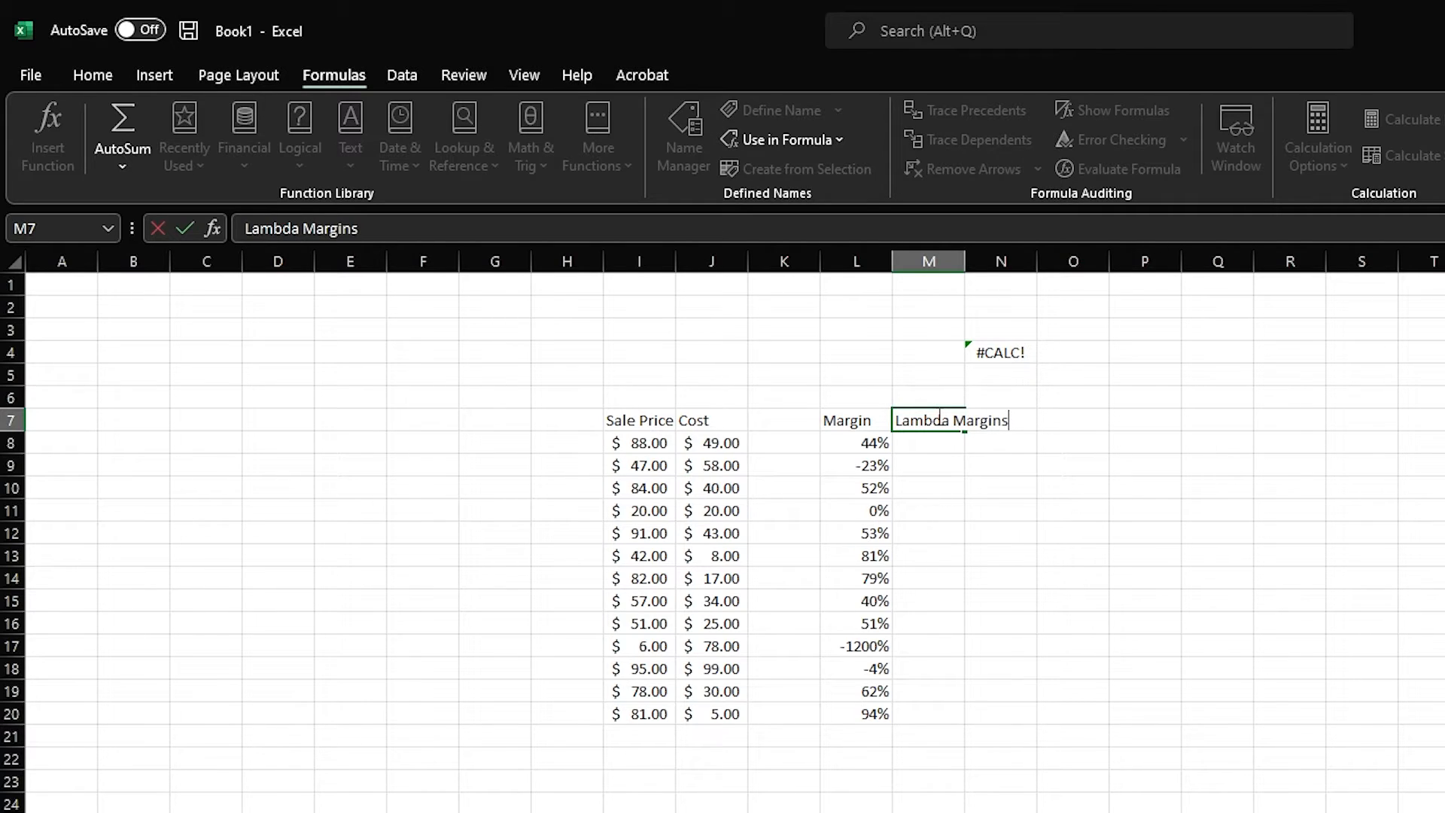
key("Return")
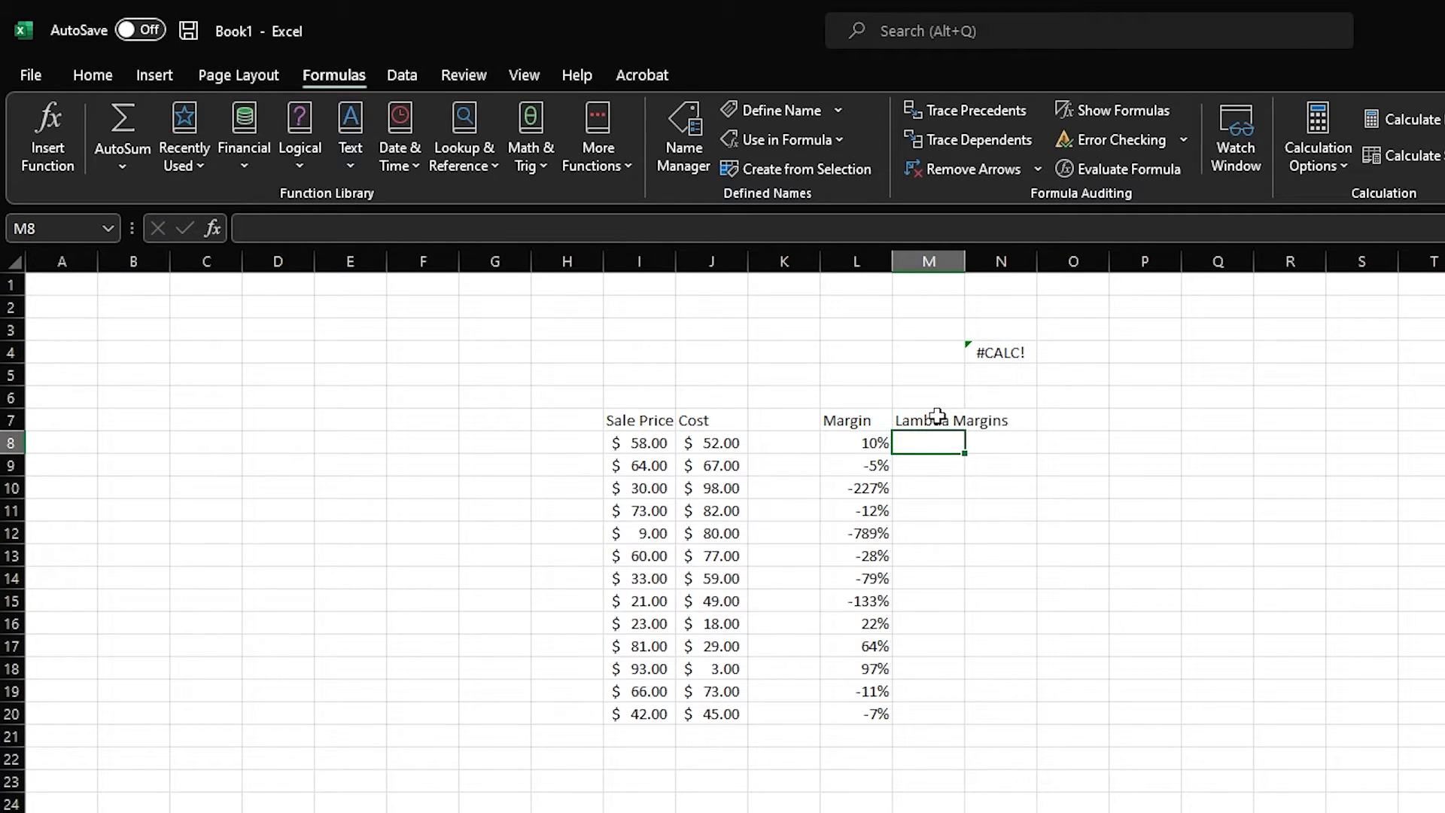
Step: Enter the formula =Margin(I8,J8) in M8 to calculate the first margin with the custom function
type("=")
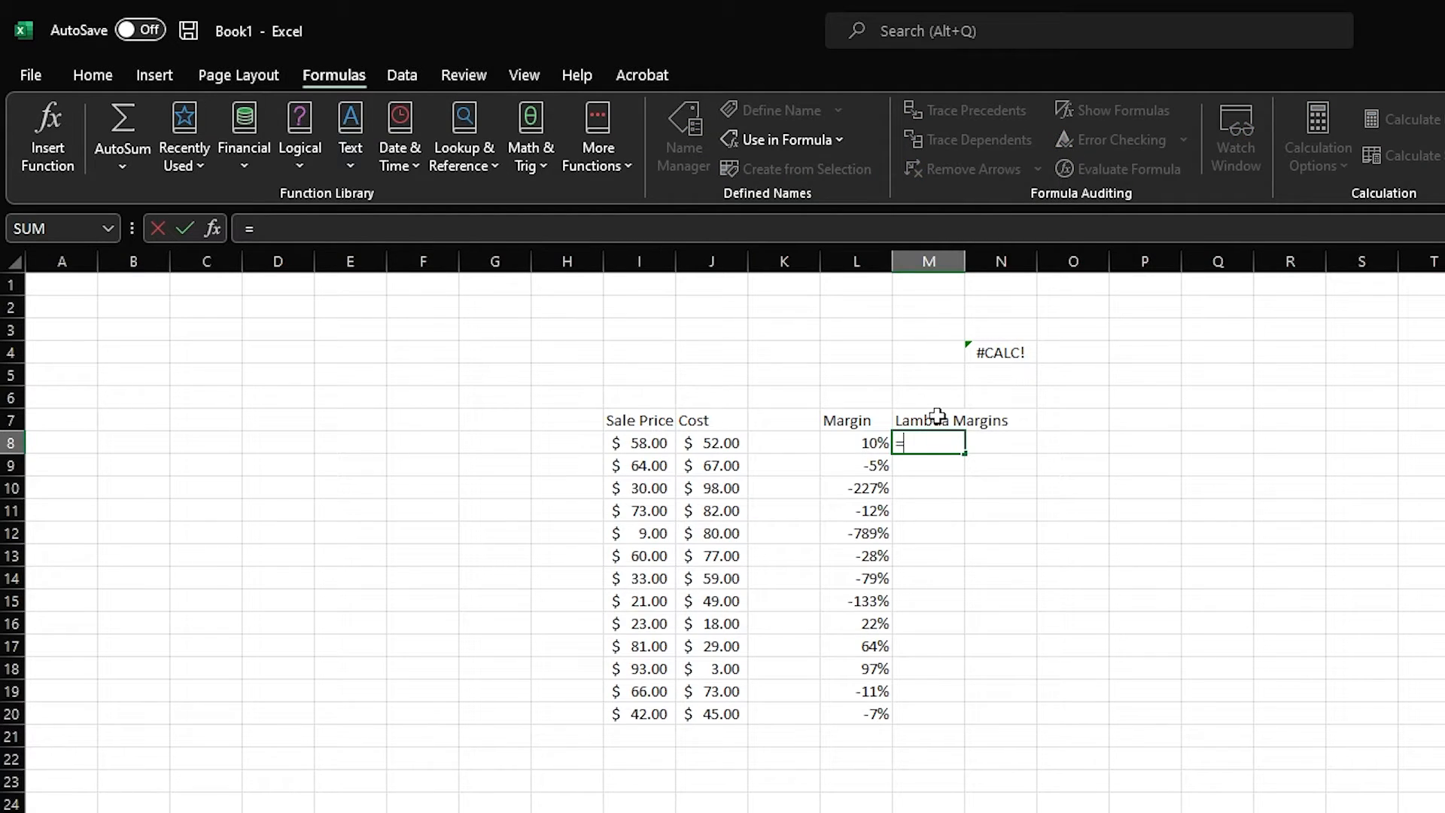
type("marg")
key("Tab")
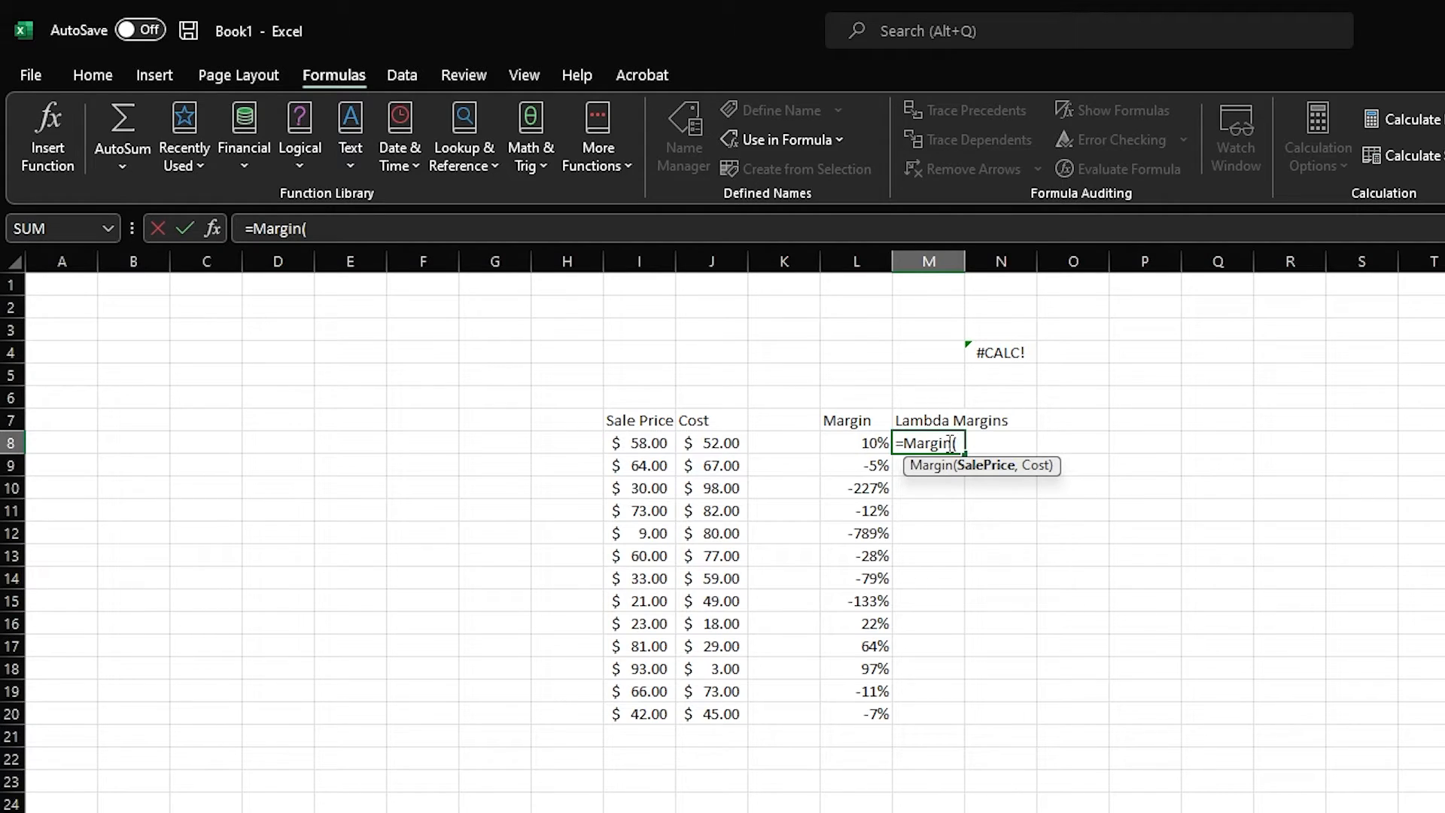
left_click(645, 444)
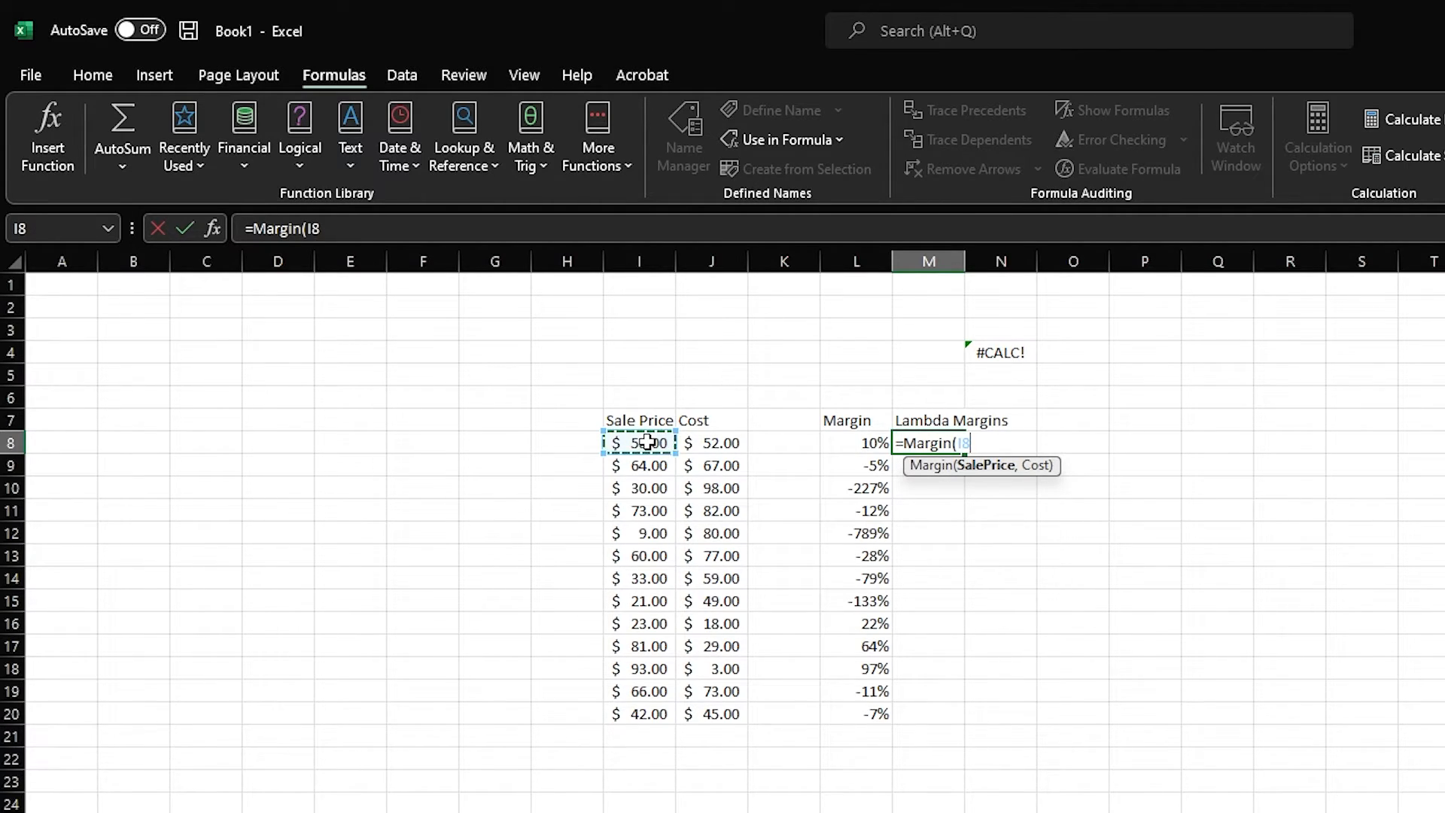
type(",")
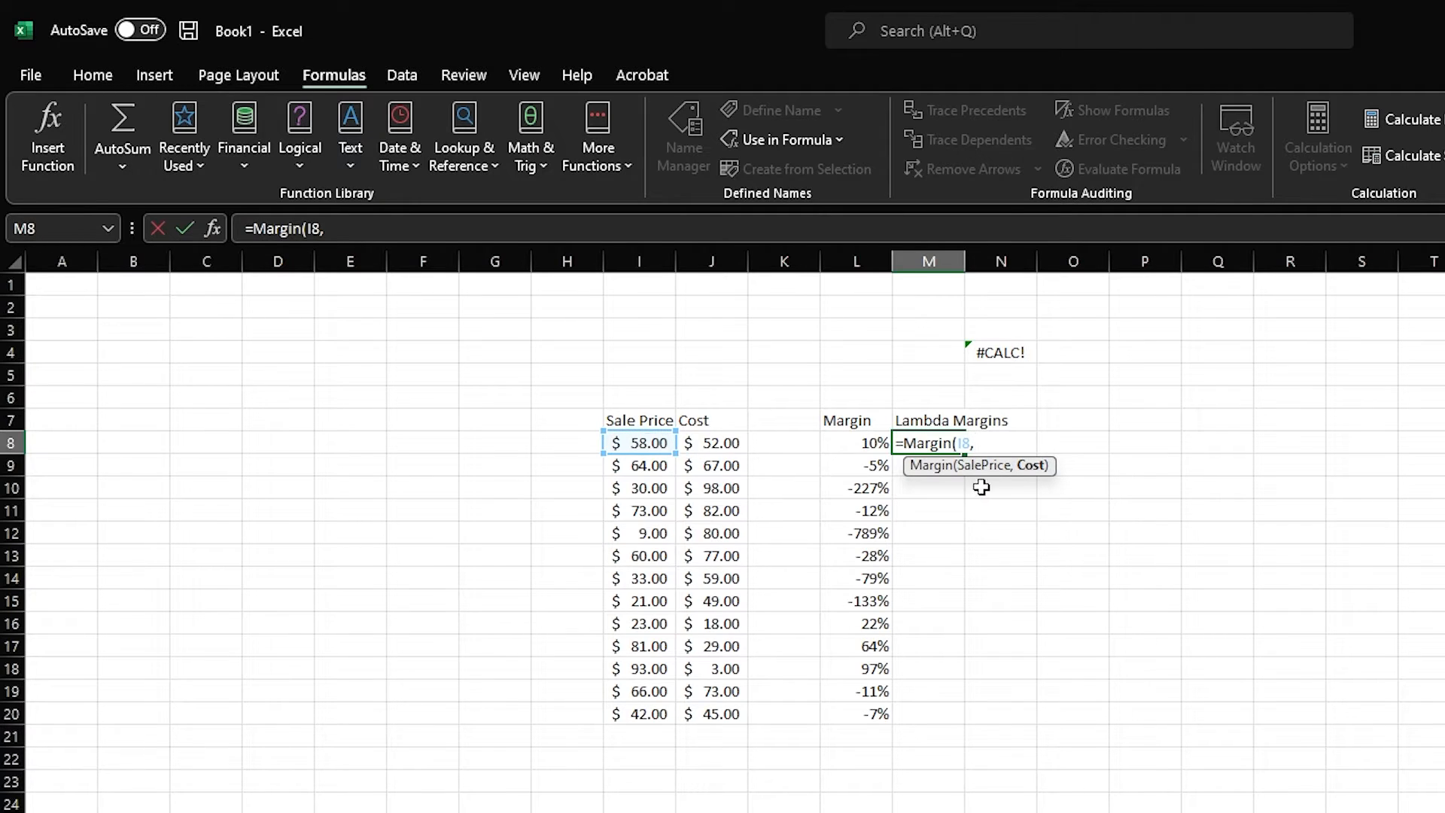
left_click(718, 442)
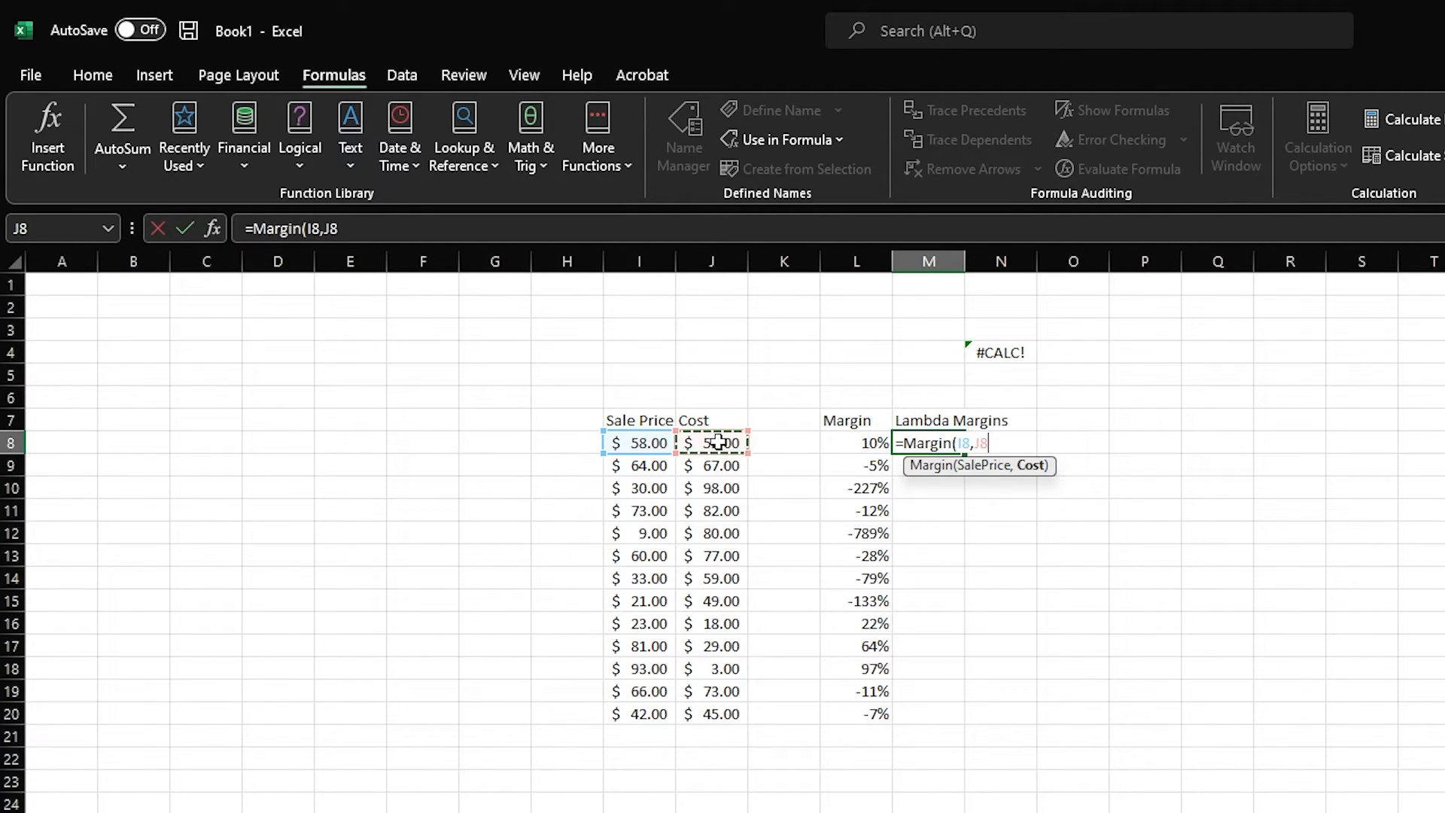
type(")")
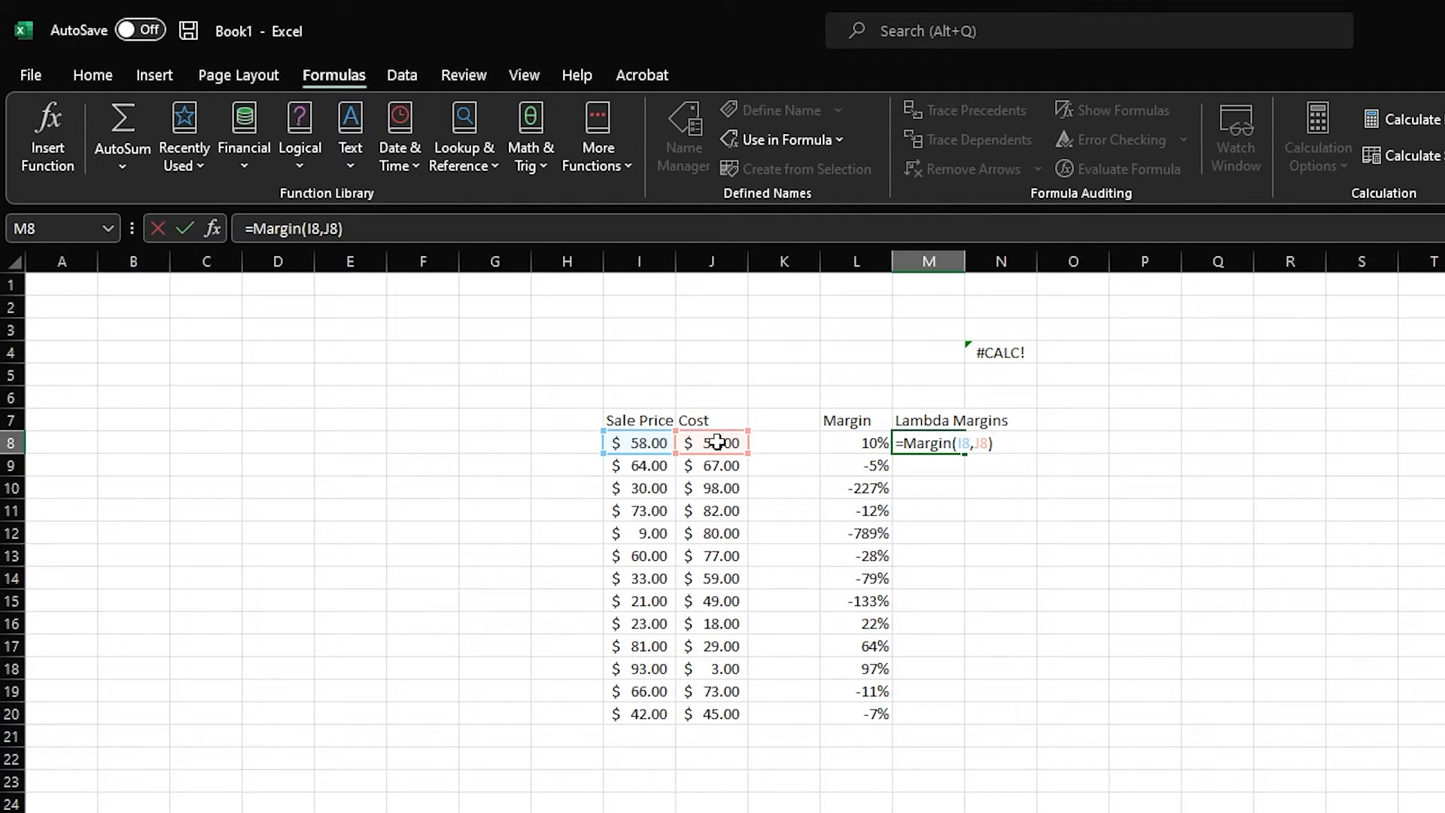
key("Return")
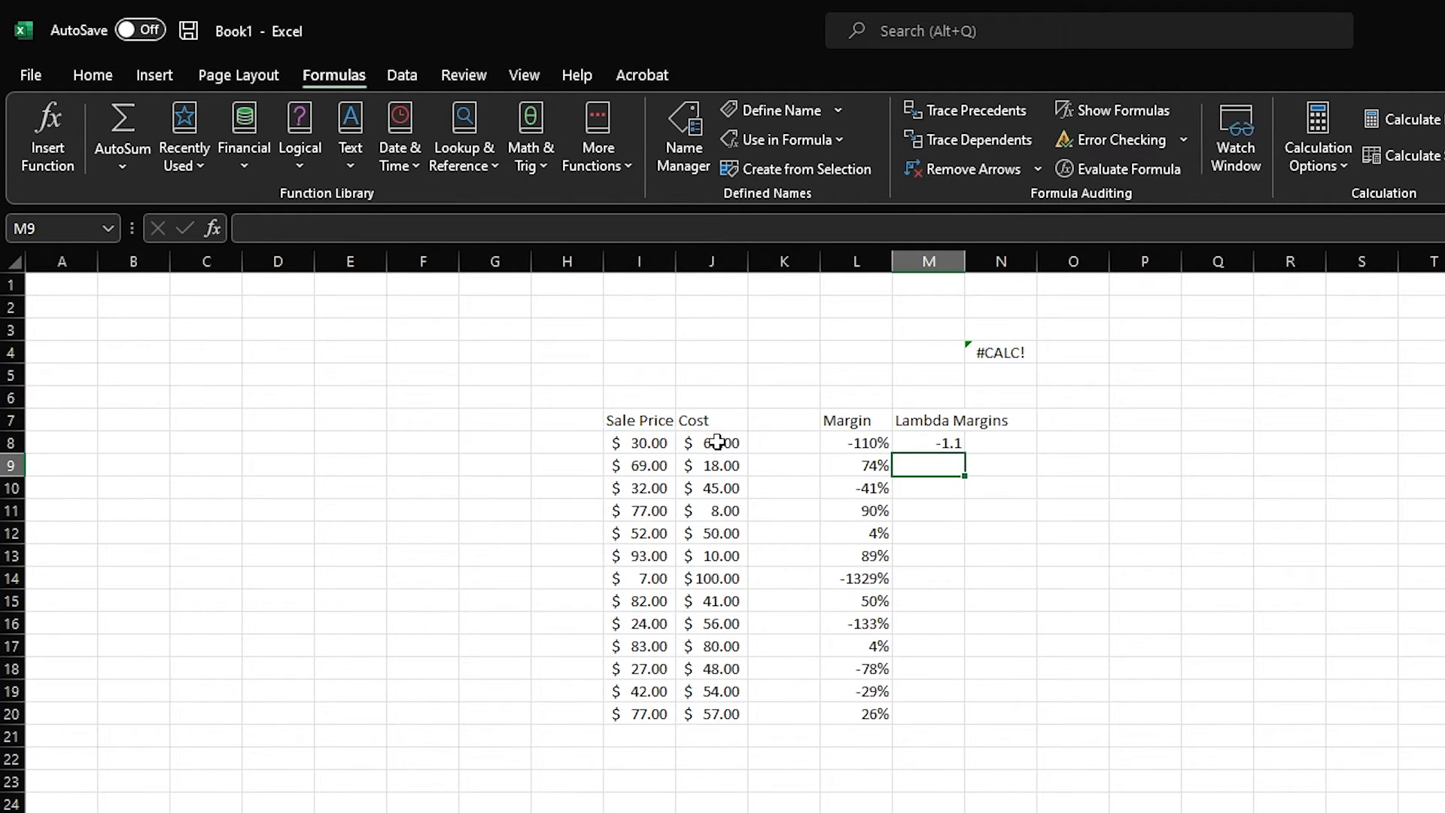
Step: Fill the Margin function formula from M8 down to M20 and format the range as percentages
left_click(949, 444)
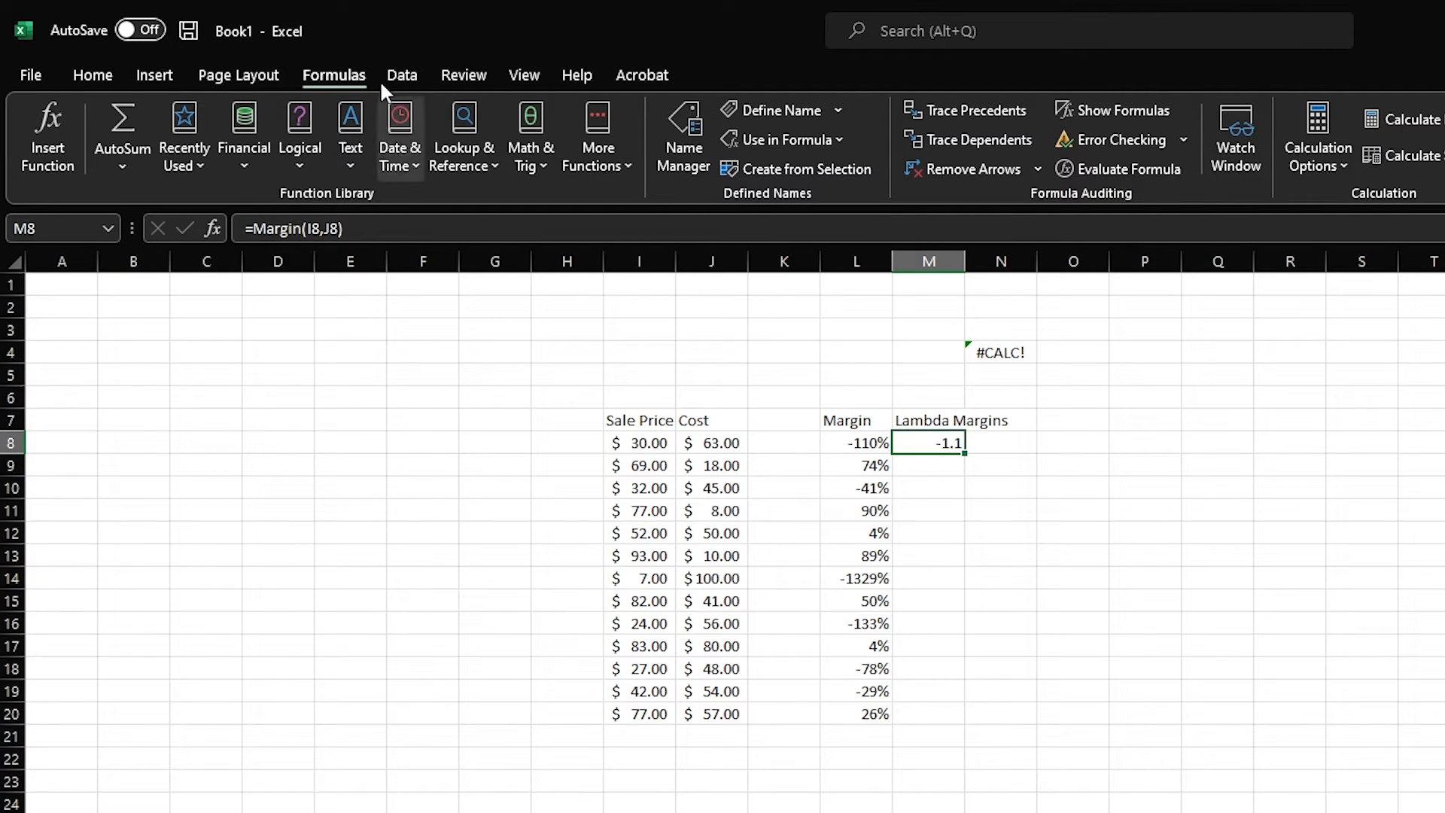
left_click(91, 74)
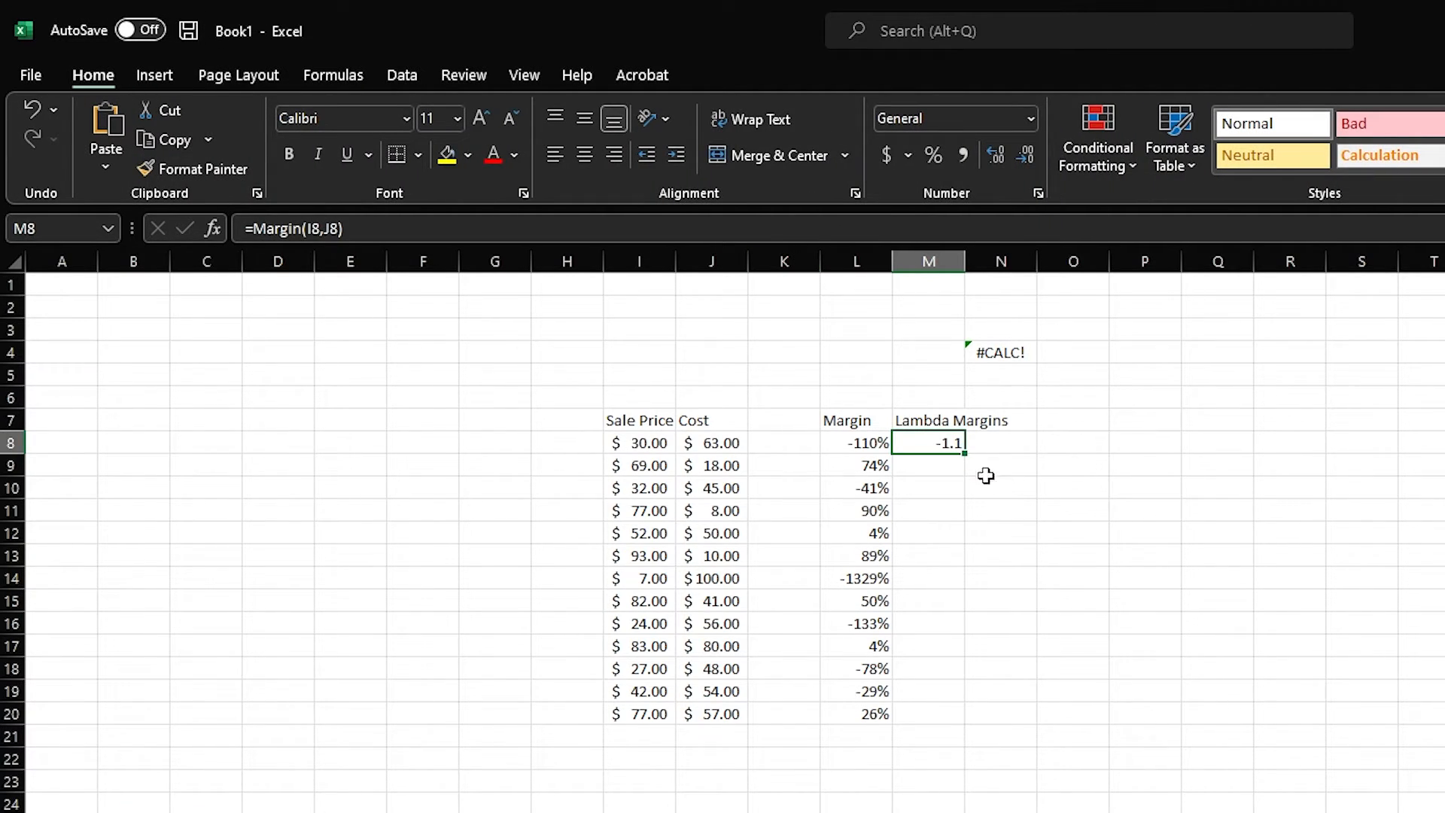
left_click_drag(964, 455, 940, 729)
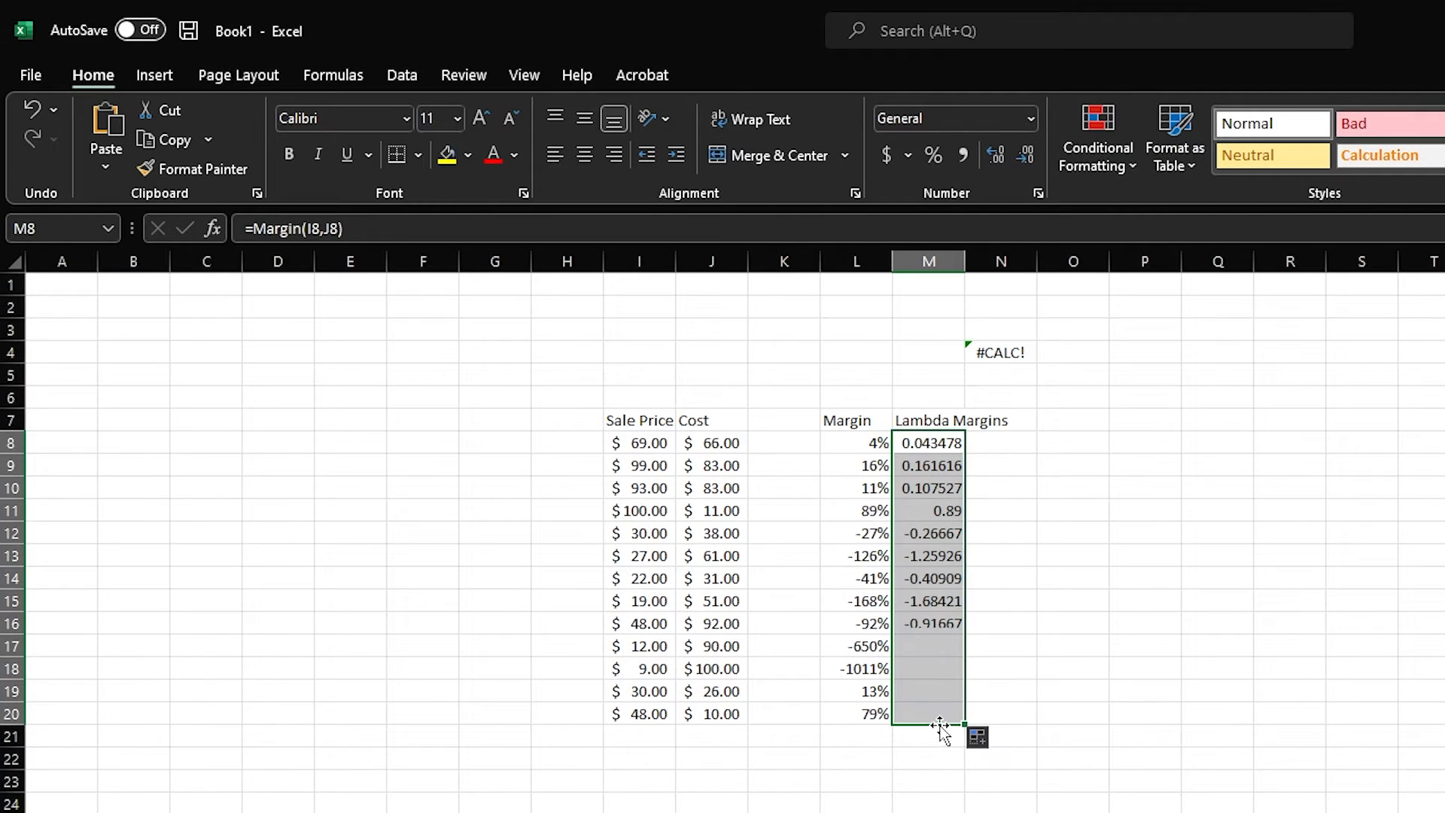
left_click(932, 155)
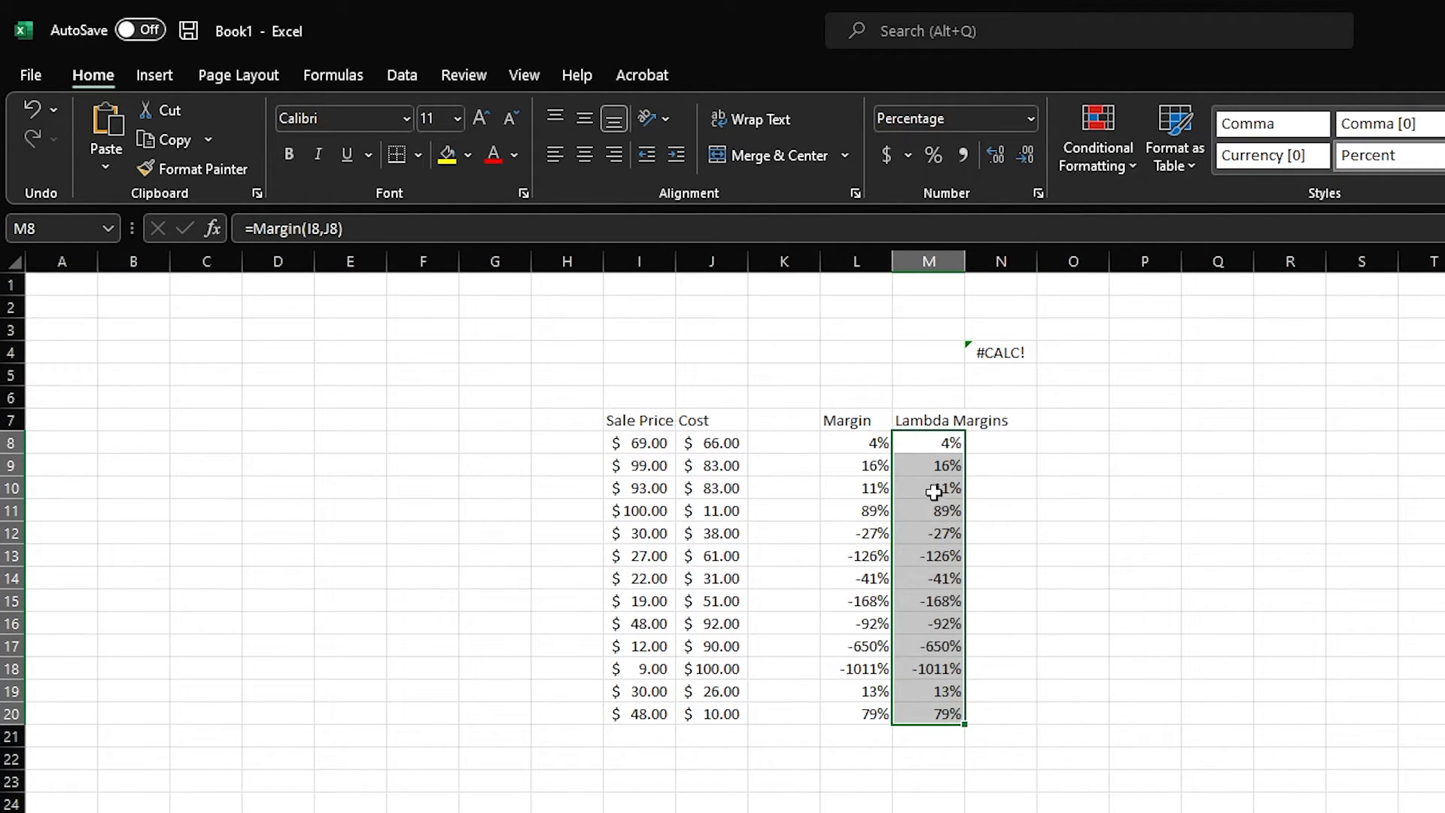
left_click(1158, 598)
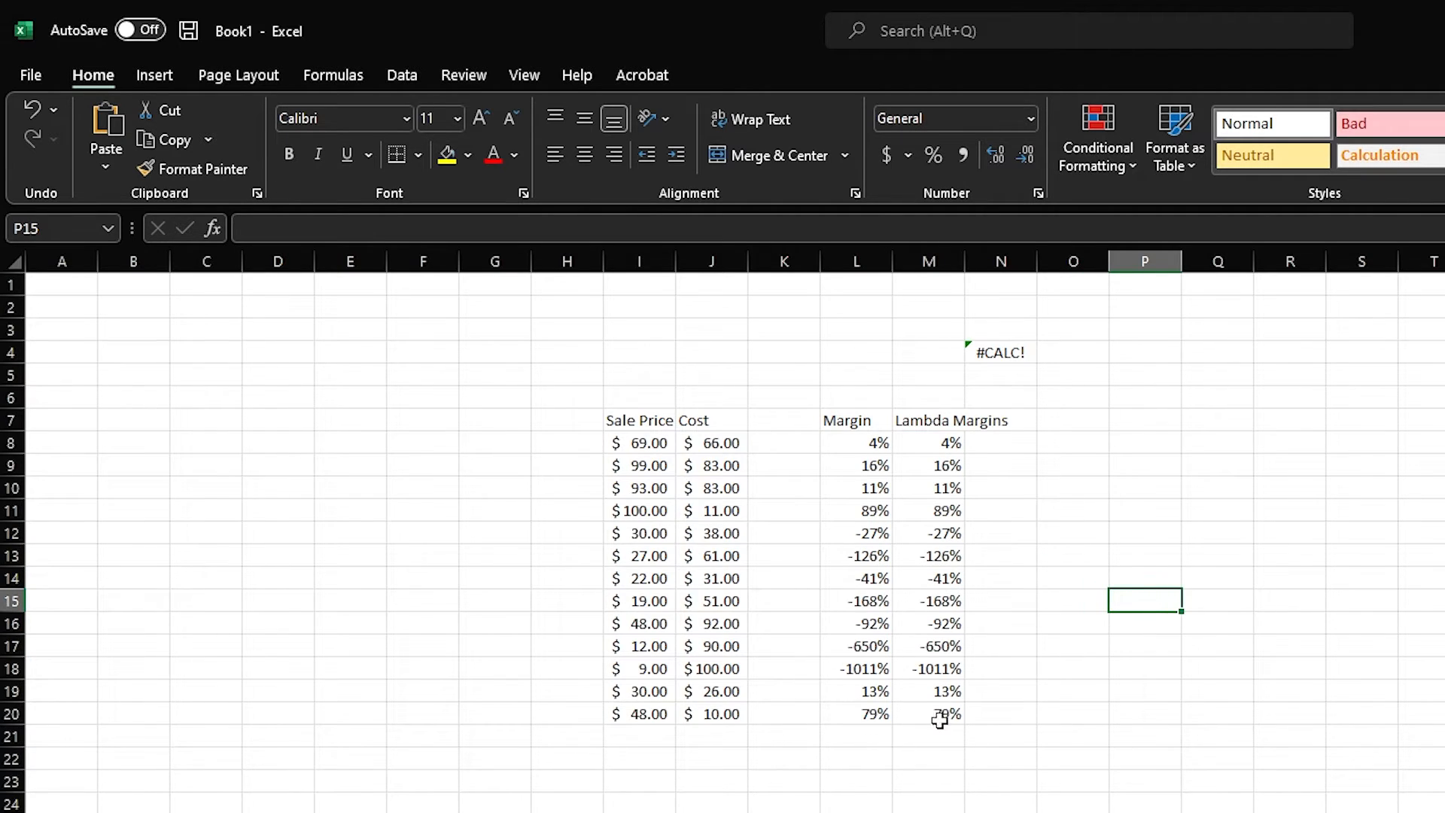
Step: Delete the standalone LAMBDA formula from N4
left_click(1013, 709)
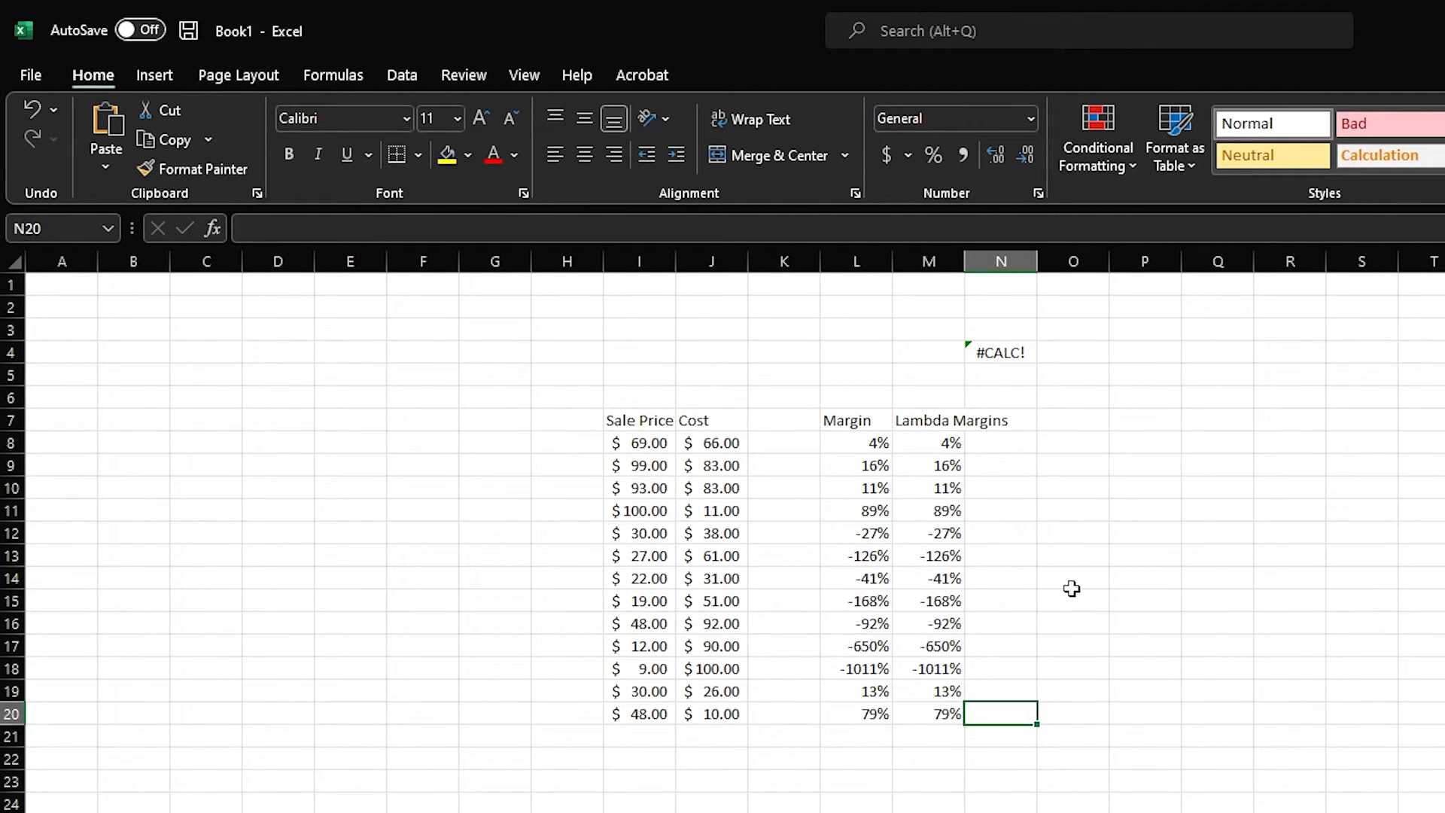
left_click(1023, 353)
key("Delete")
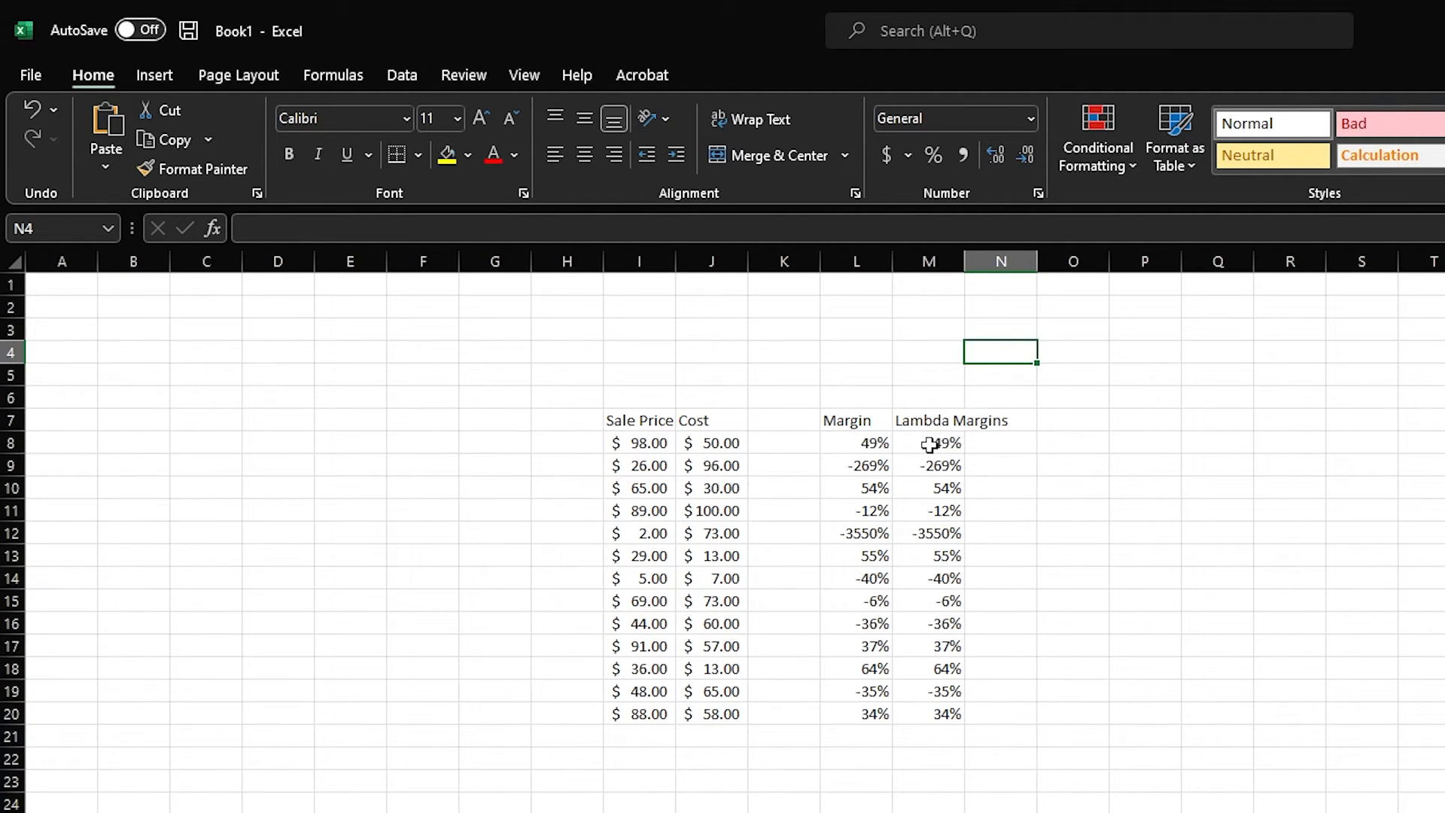
left_click(1138, 698)
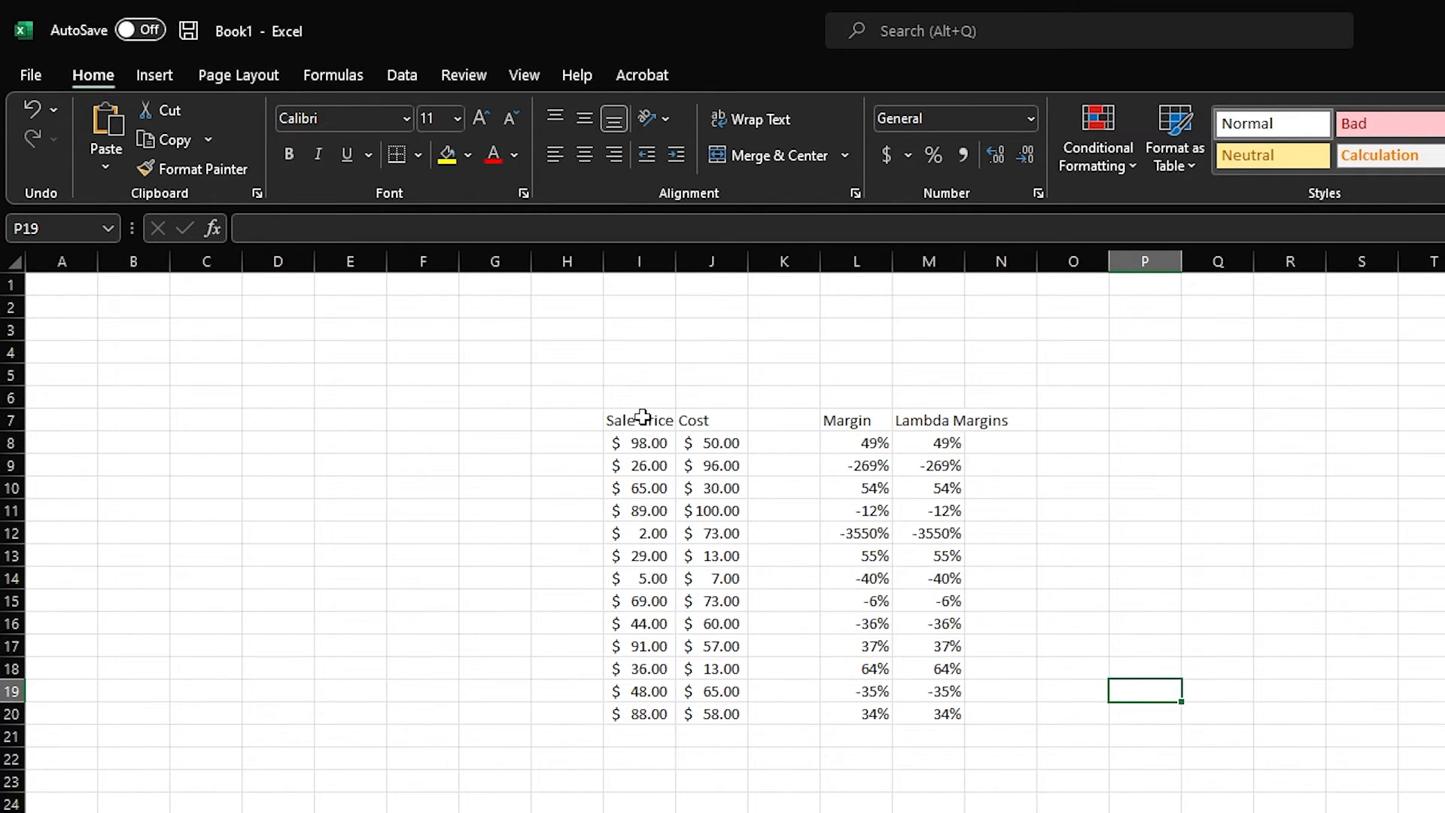
Step: Copy the Sale Price and Cost columns from I7:J20 into a second table starting at P7
left_click_drag(640, 420, 680, 712)
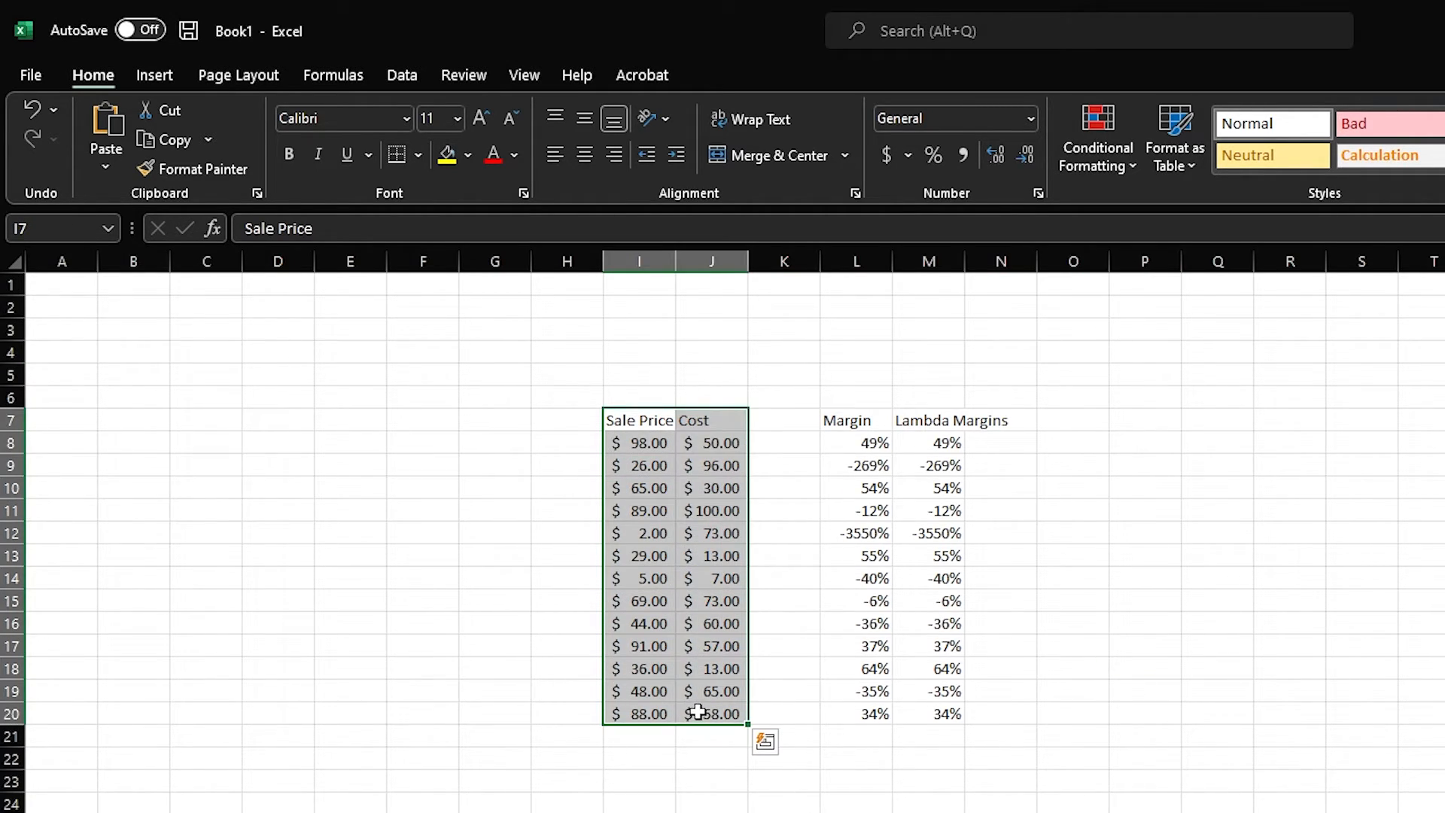
key("ctrl+c")
left_click(1141, 423)
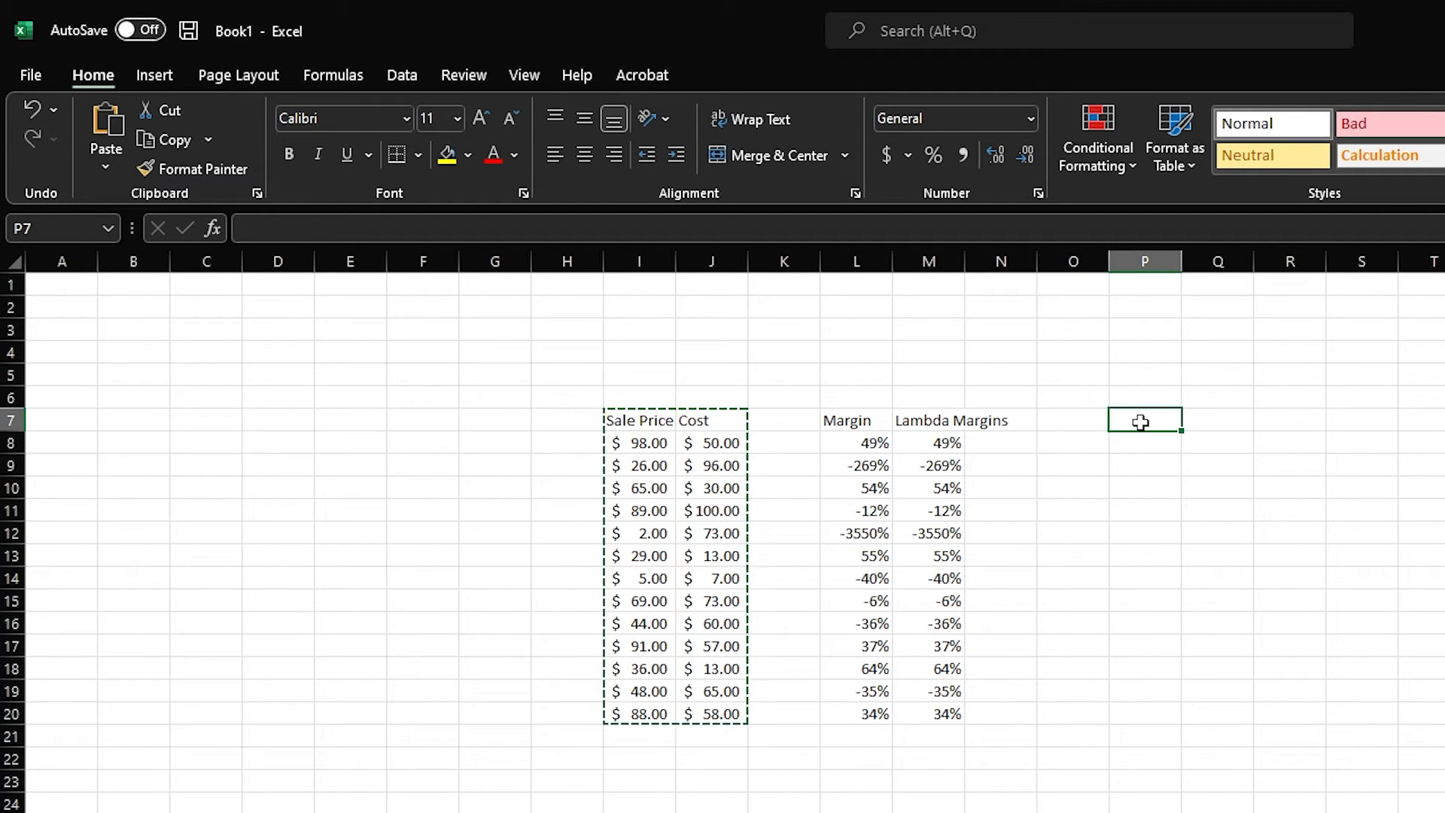
key("ctrl+v")
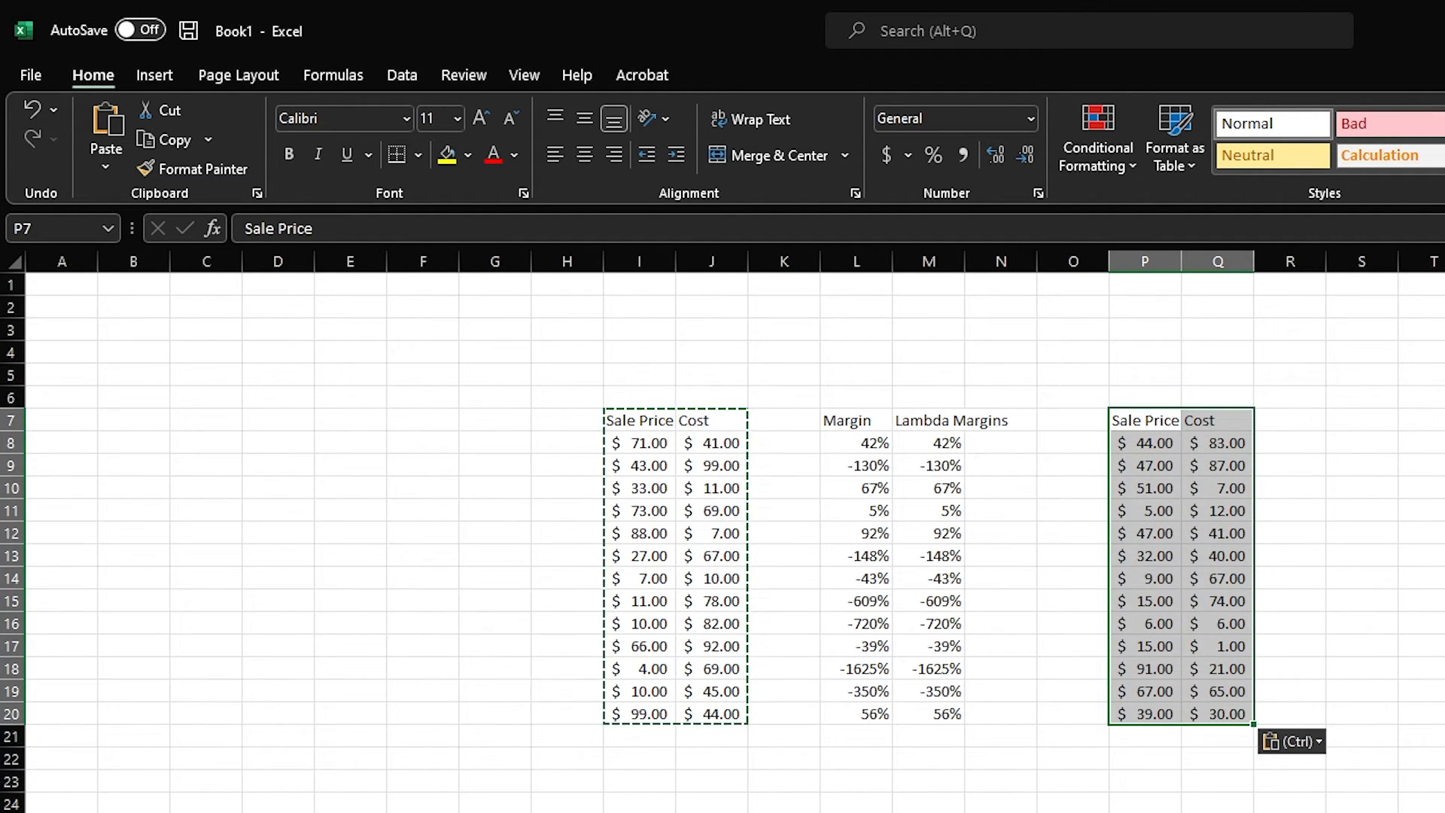
Step: Copy the Lambda Margins header from M7 to R7, beside the second table's Cost column
left_click(1370, 419)
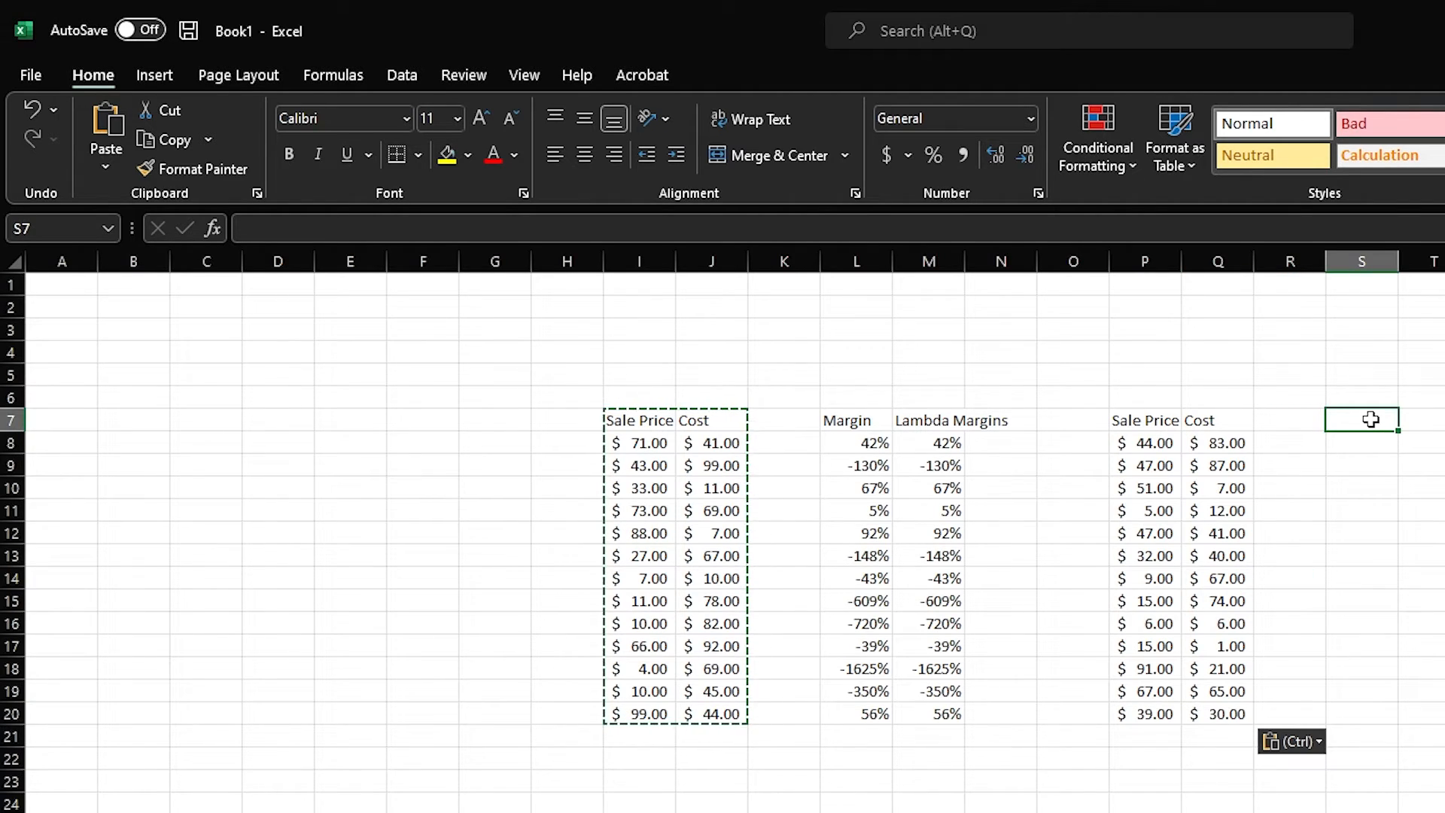
left_click(937, 416)
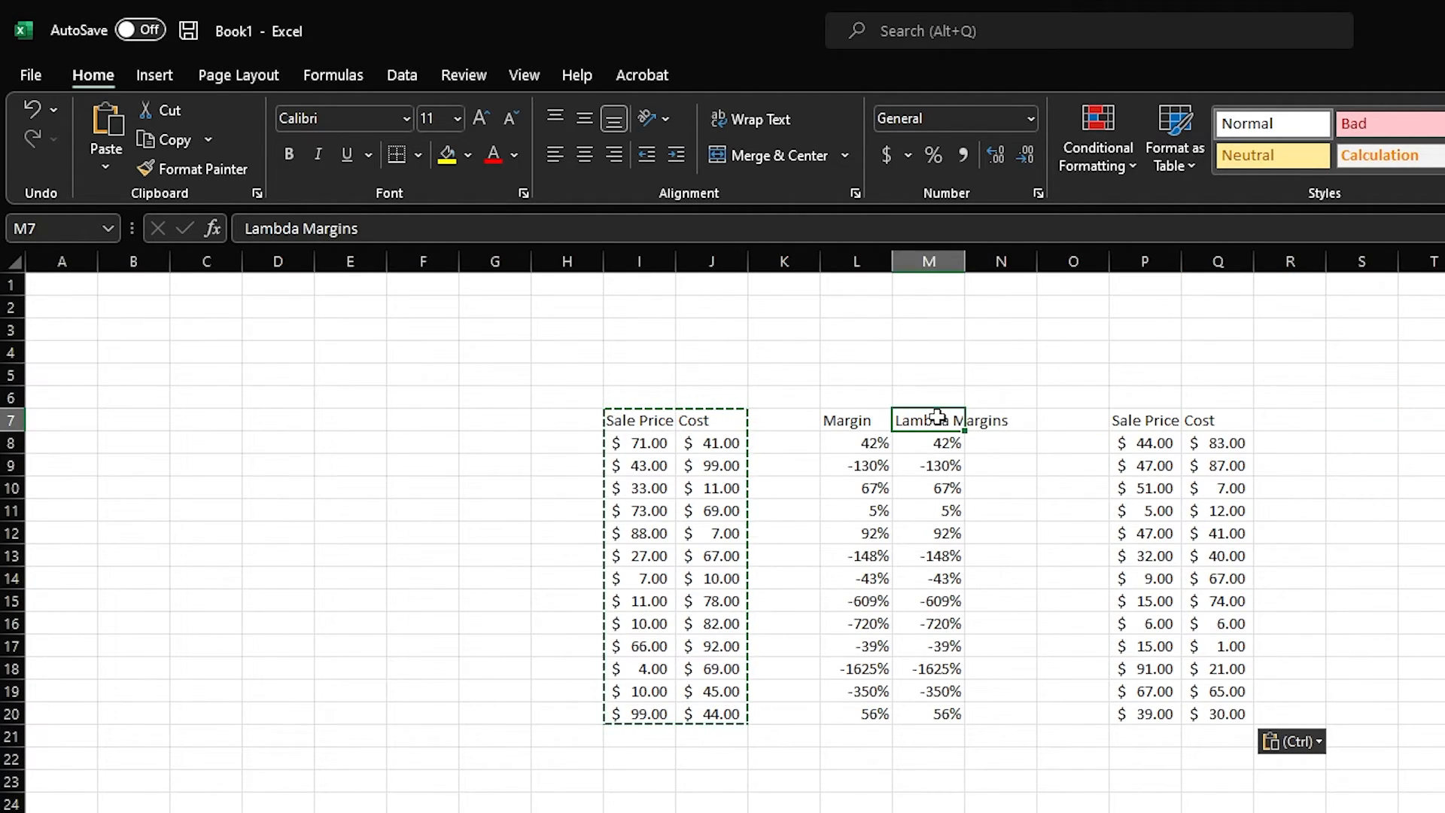
key("ctrl+c")
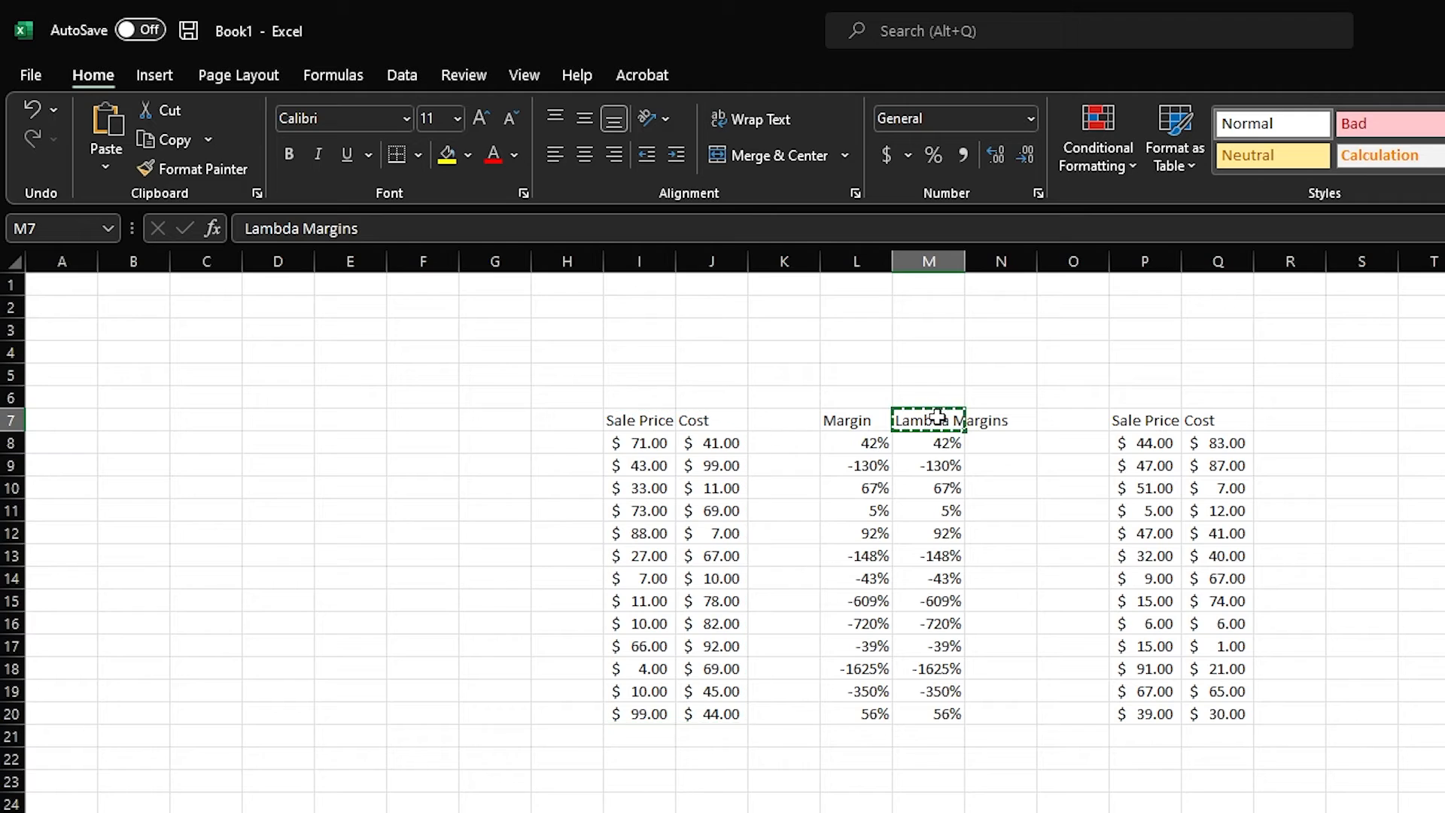
left_click(1289, 423)
key("ctrl+v")
Step: Enter the formula =Margin(P8,Q8) in R8 to calculate the second table's first margin
left_click(1288, 444)
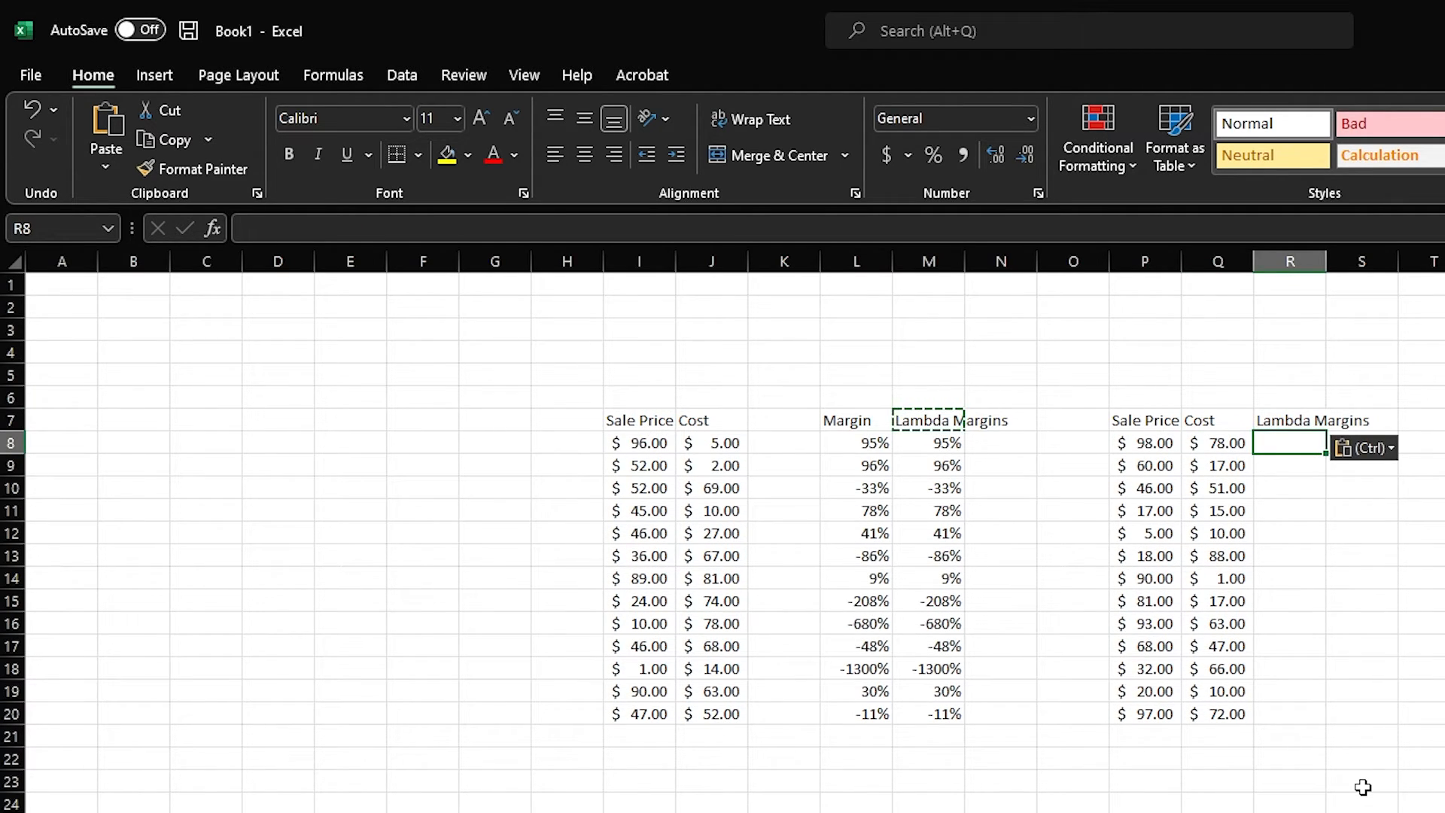
type("=marg")
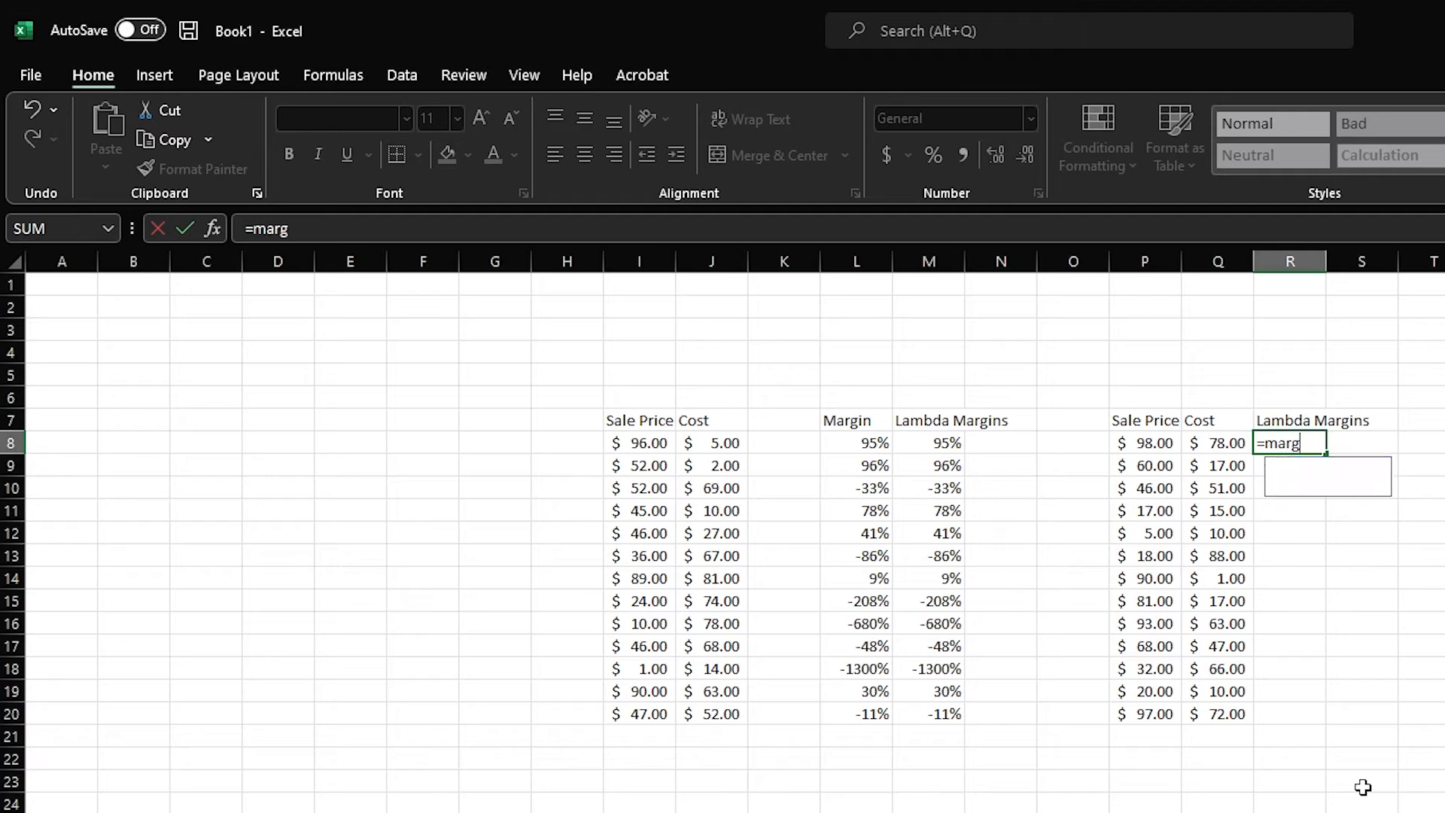
key("Tab")
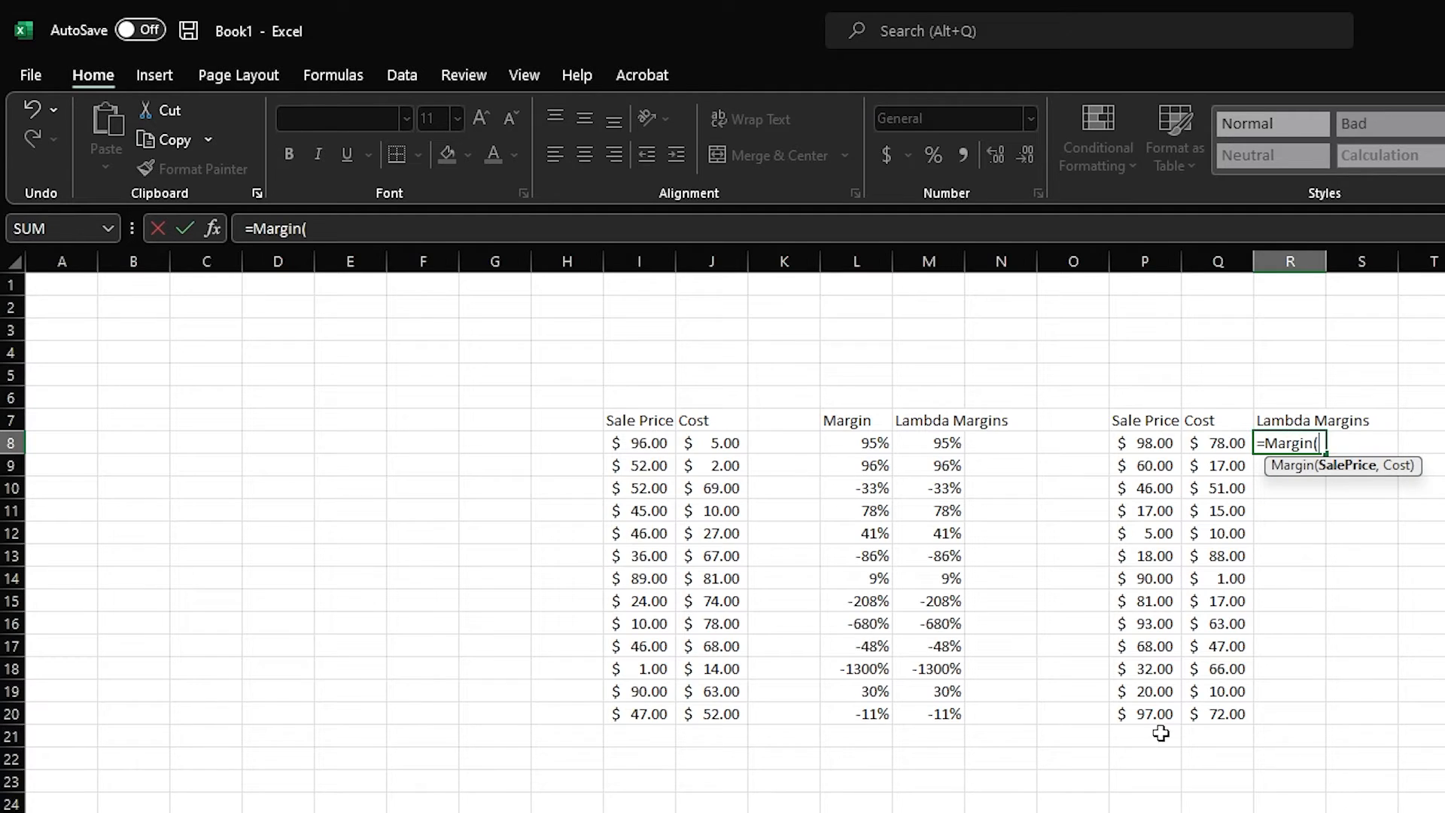
left_click(1157, 442)
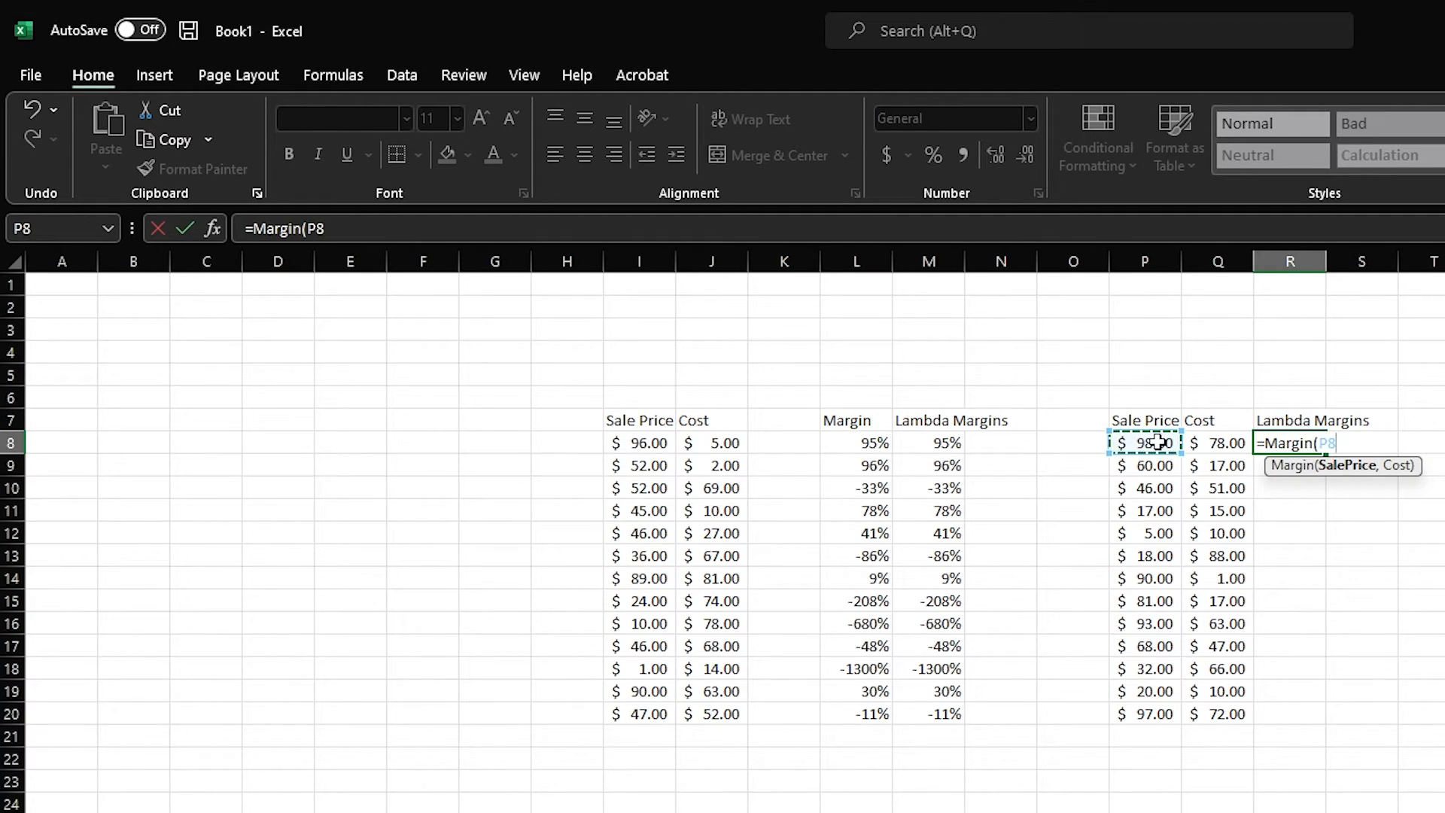
type(",")
left_click(1211, 438)
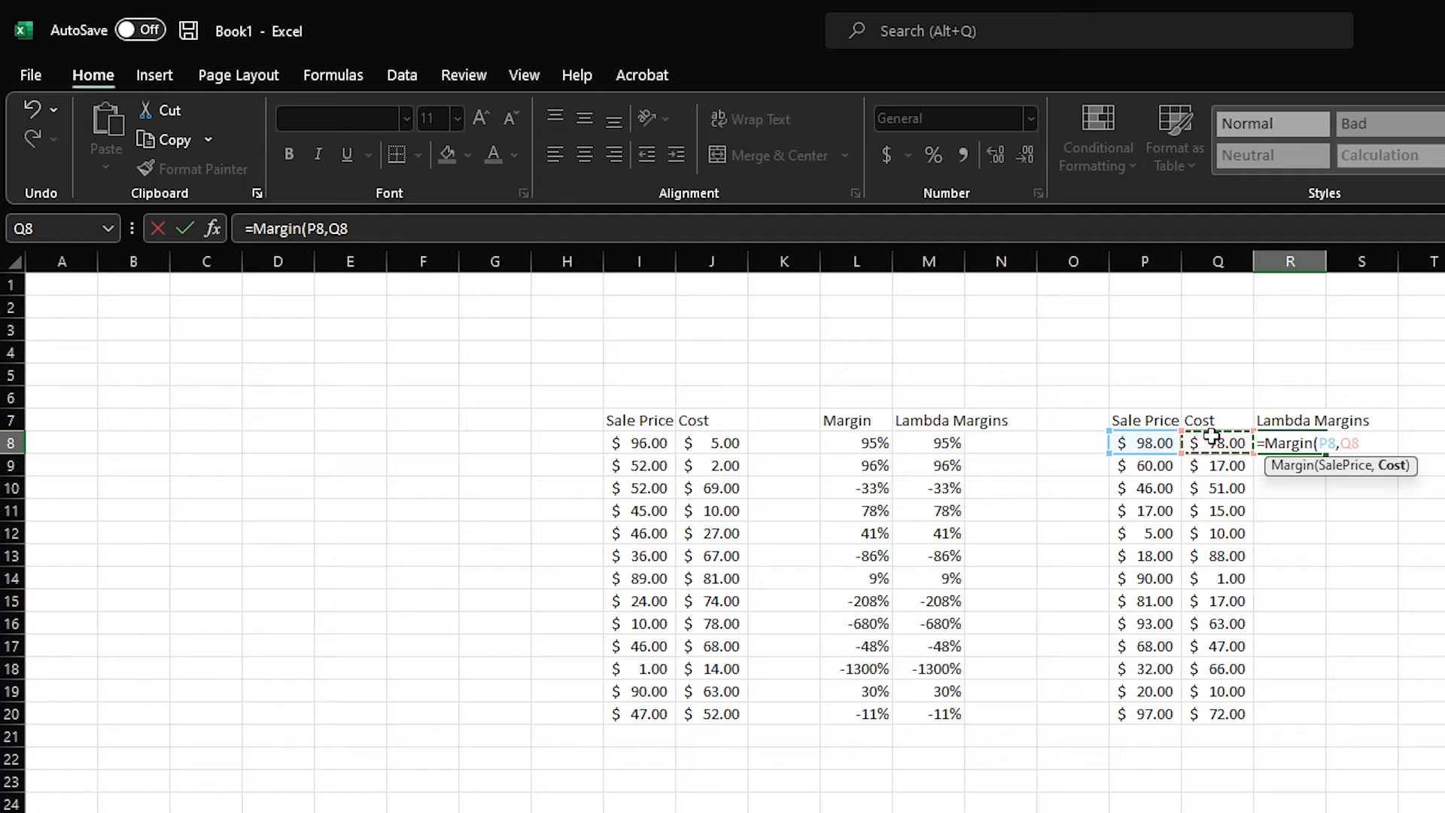
type(")")
key("Return")
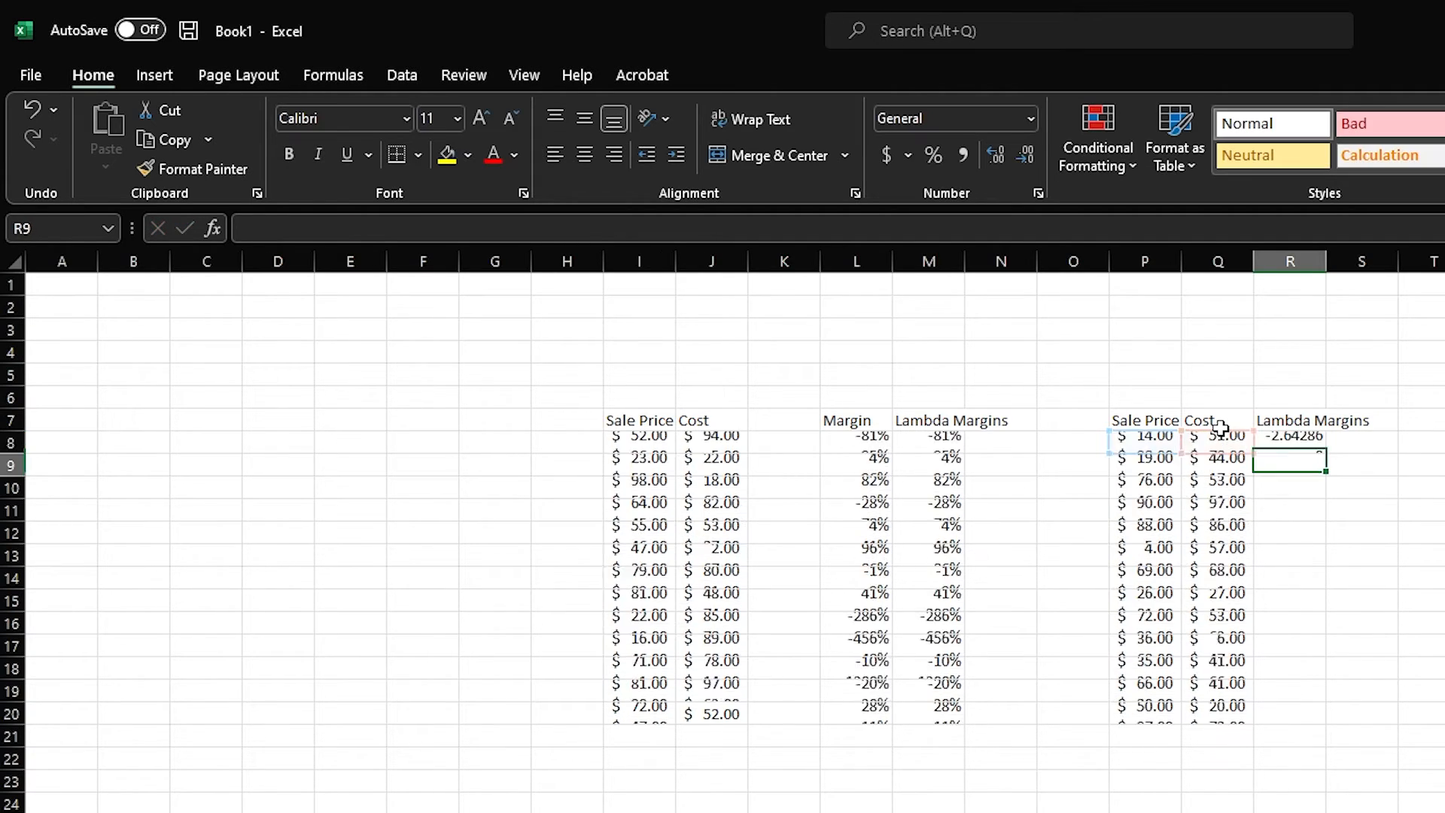
Step: Format R8 as a percentage and fill its Margin formula down to R20
left_click(1287, 449)
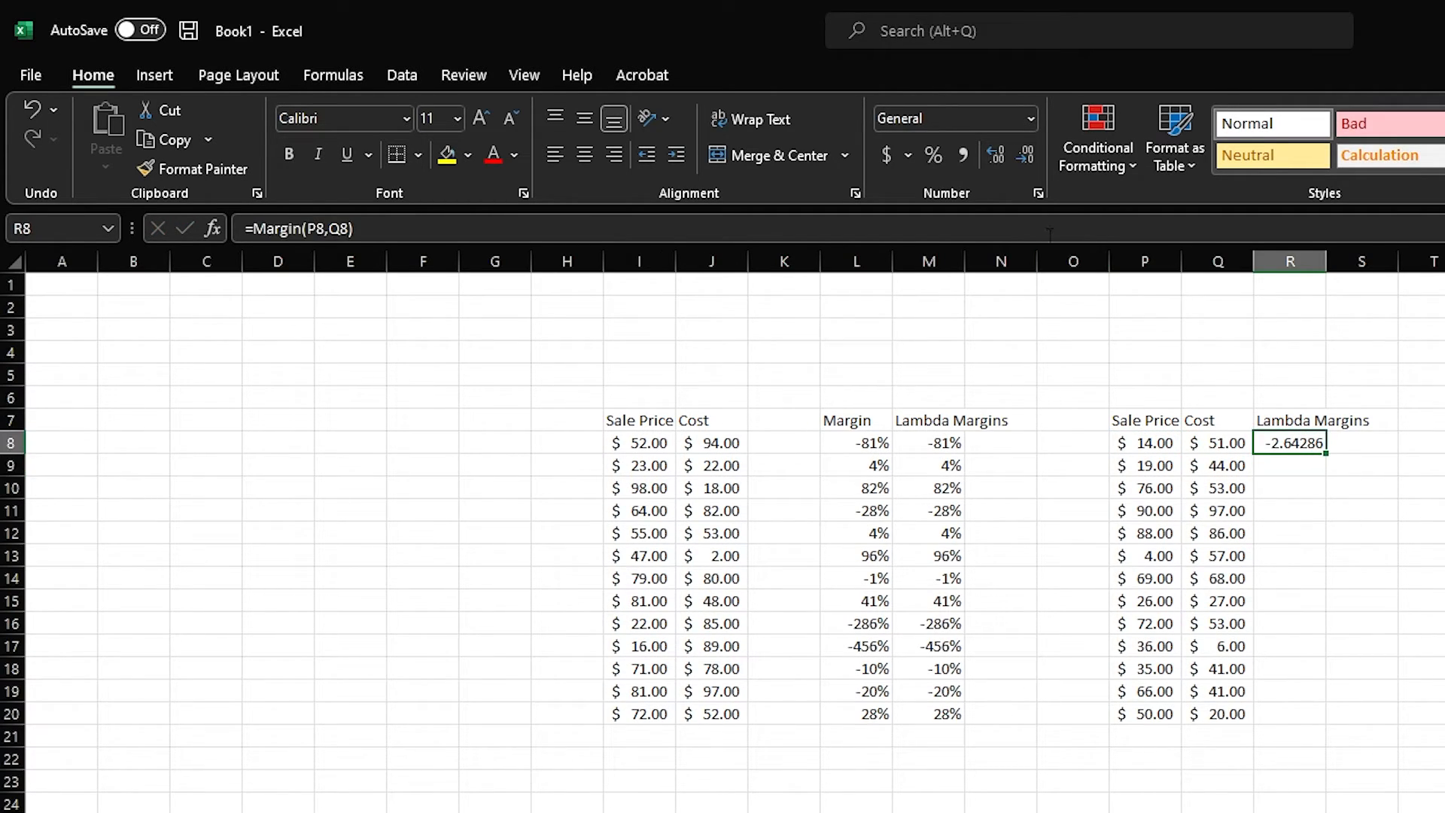
left_click(931, 154)
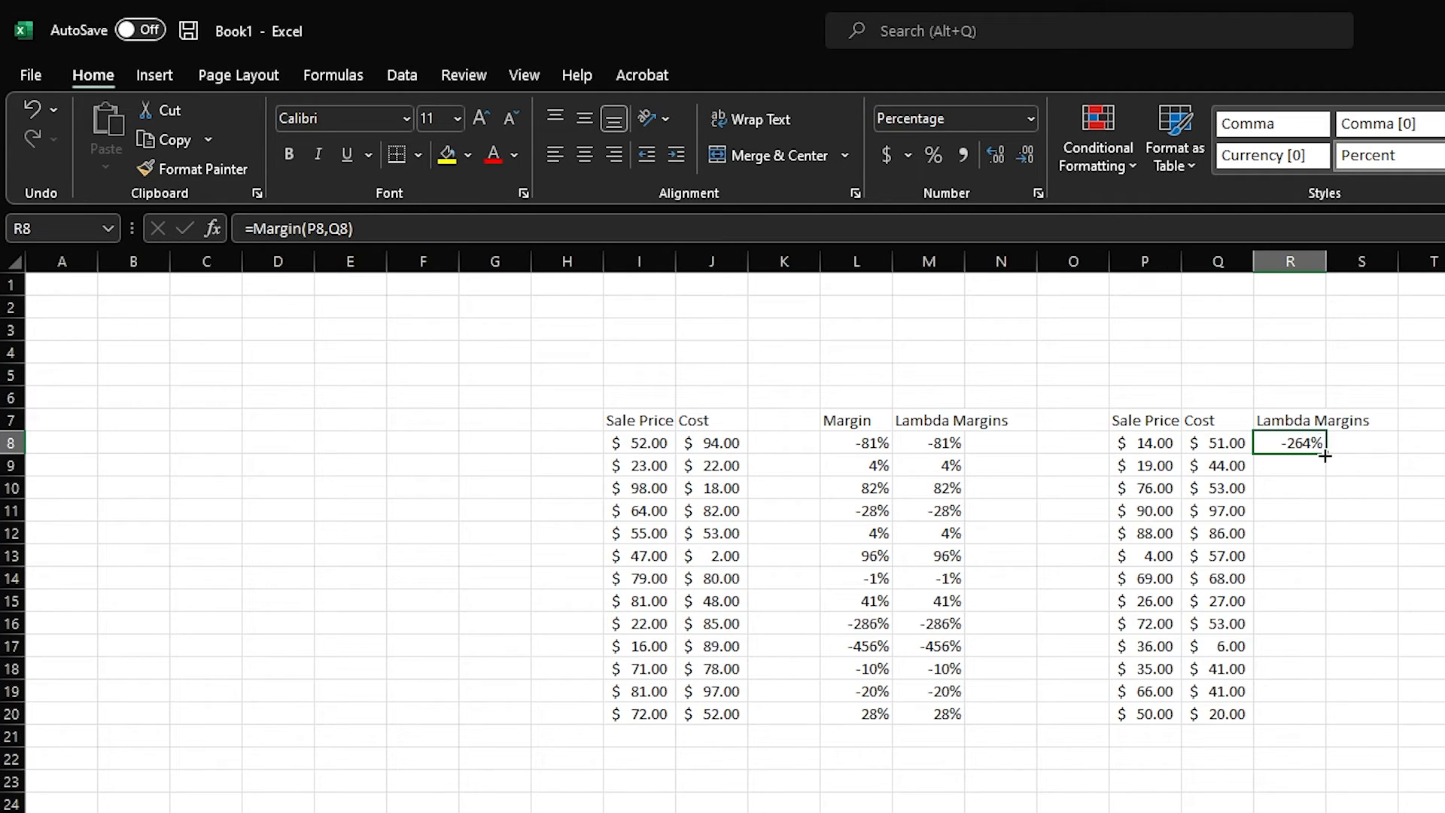
left_click_drag(1324, 452, 1300, 722)
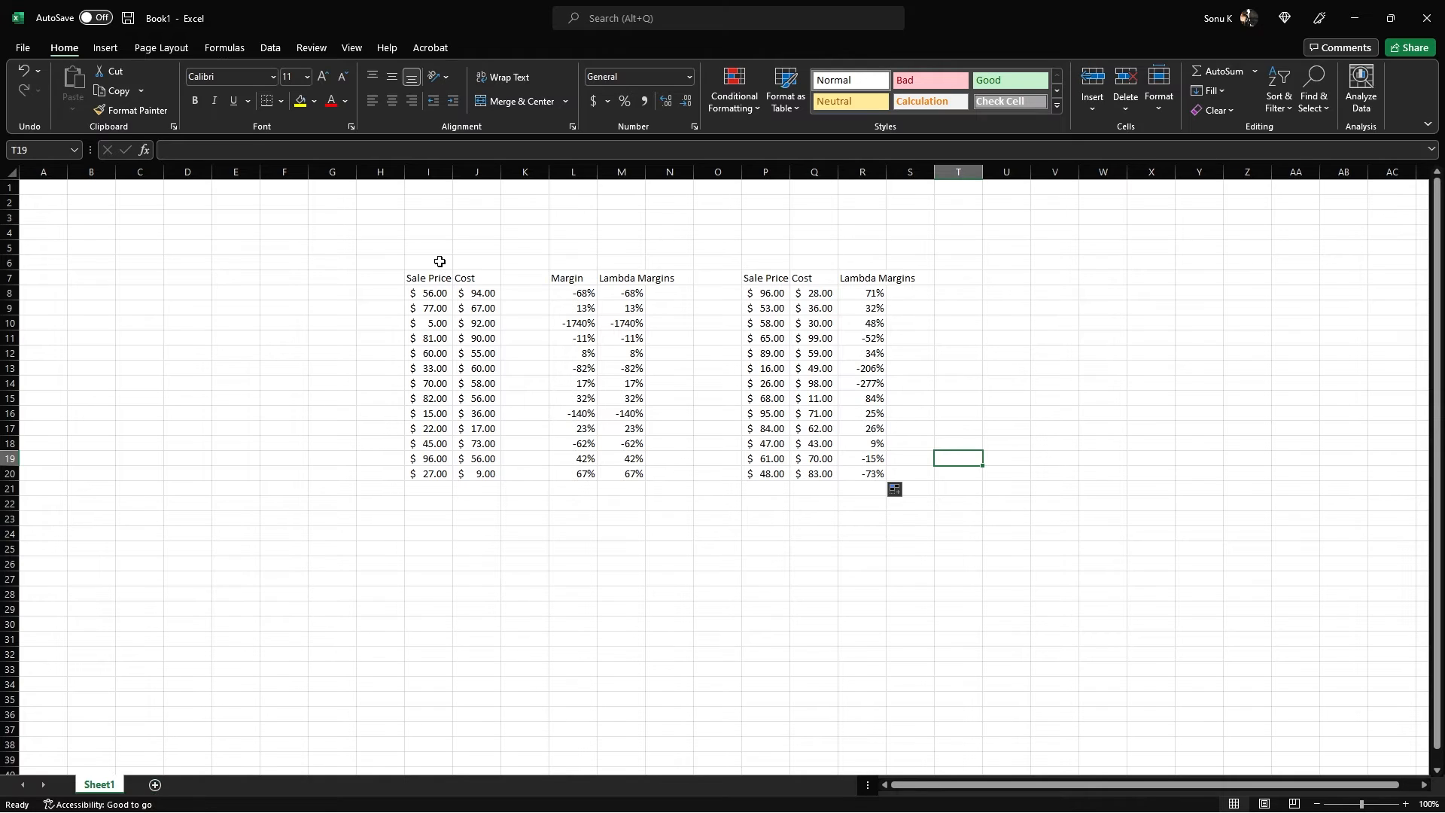
Step: Add a new worksheet and copy the Sale Price and Cost range P7:Q20 from Sheet1 into it, starting at G7
left_click(156, 785)
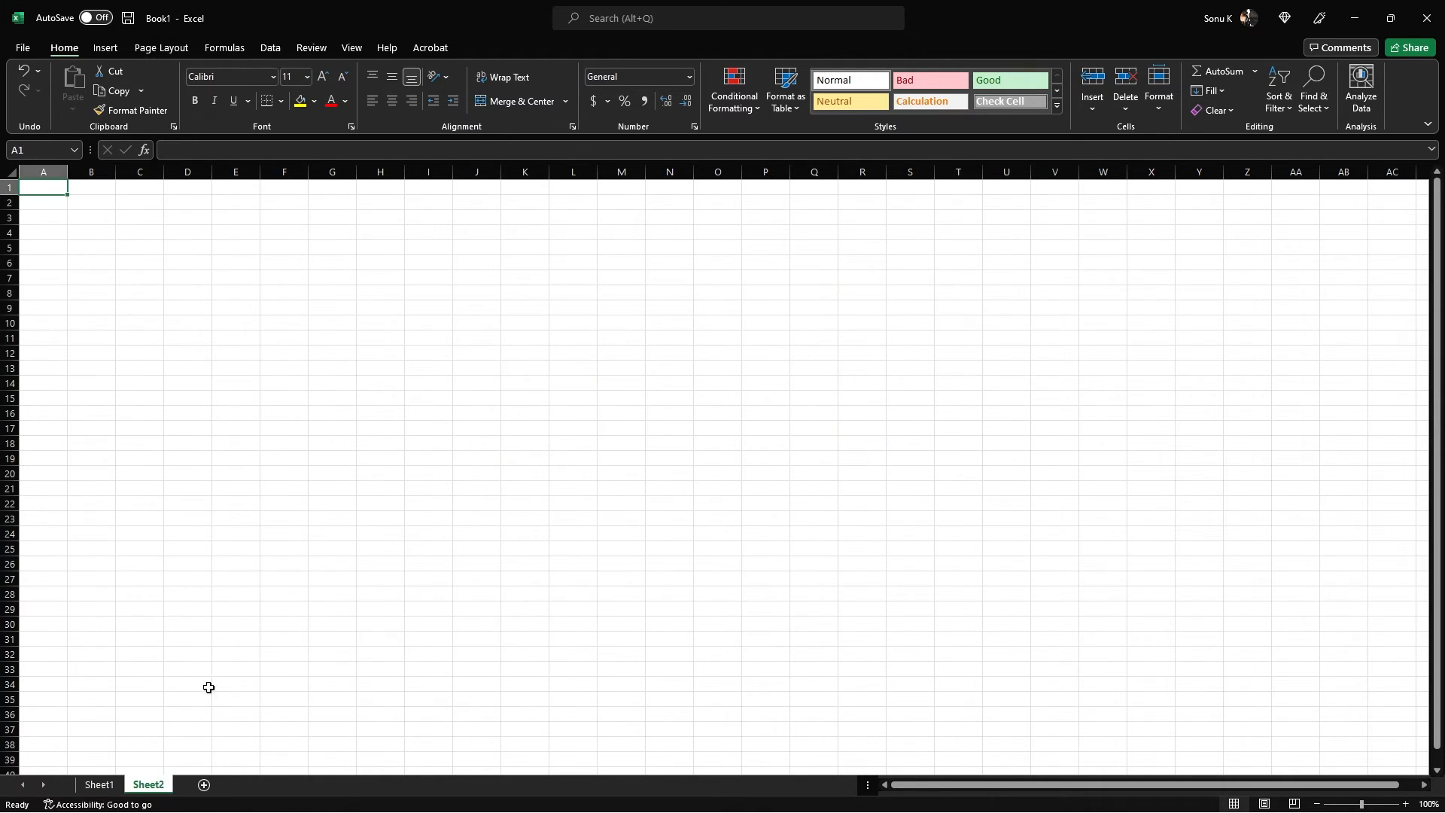
left_click(349, 277)
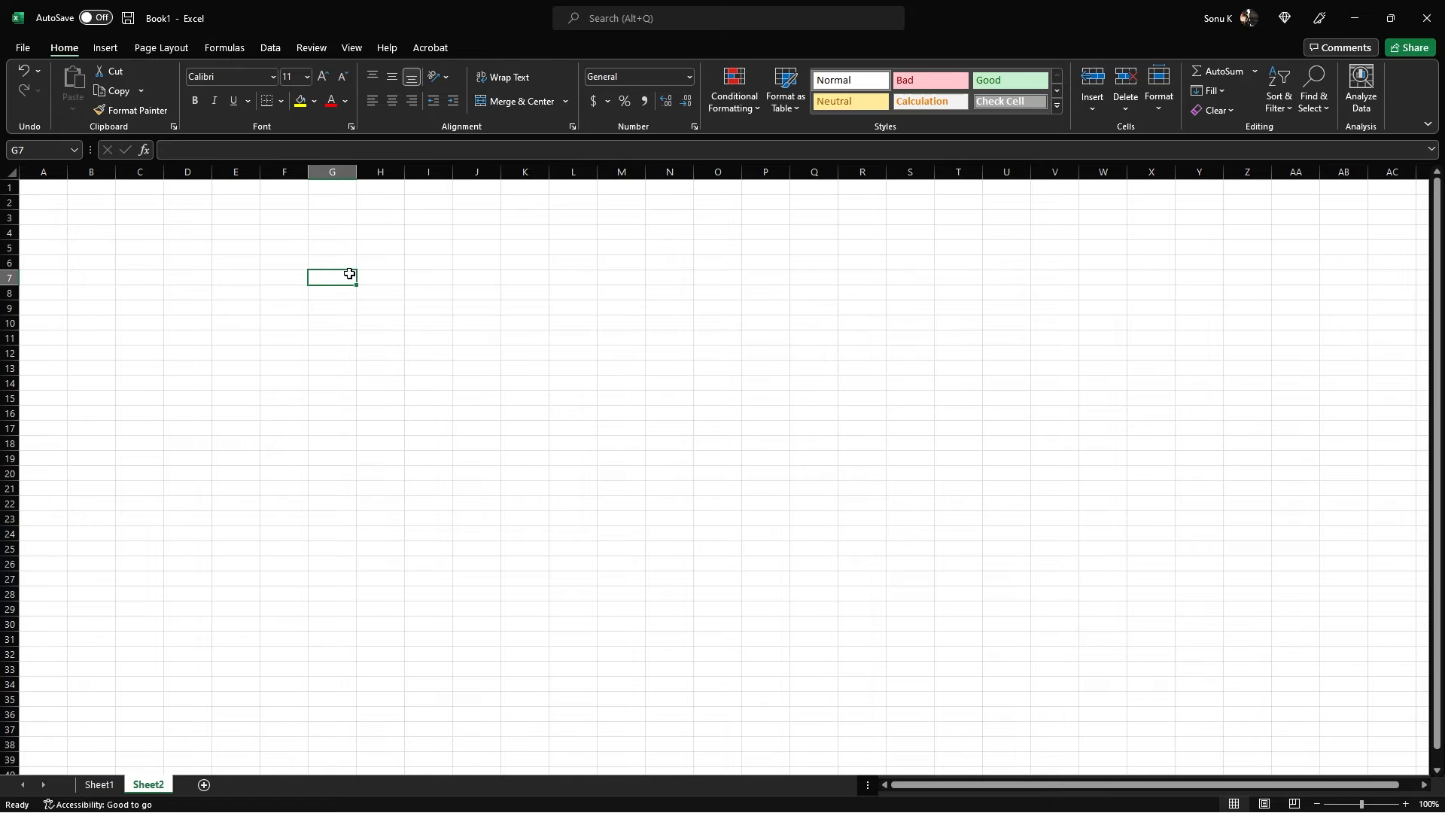
left_click(99, 786)
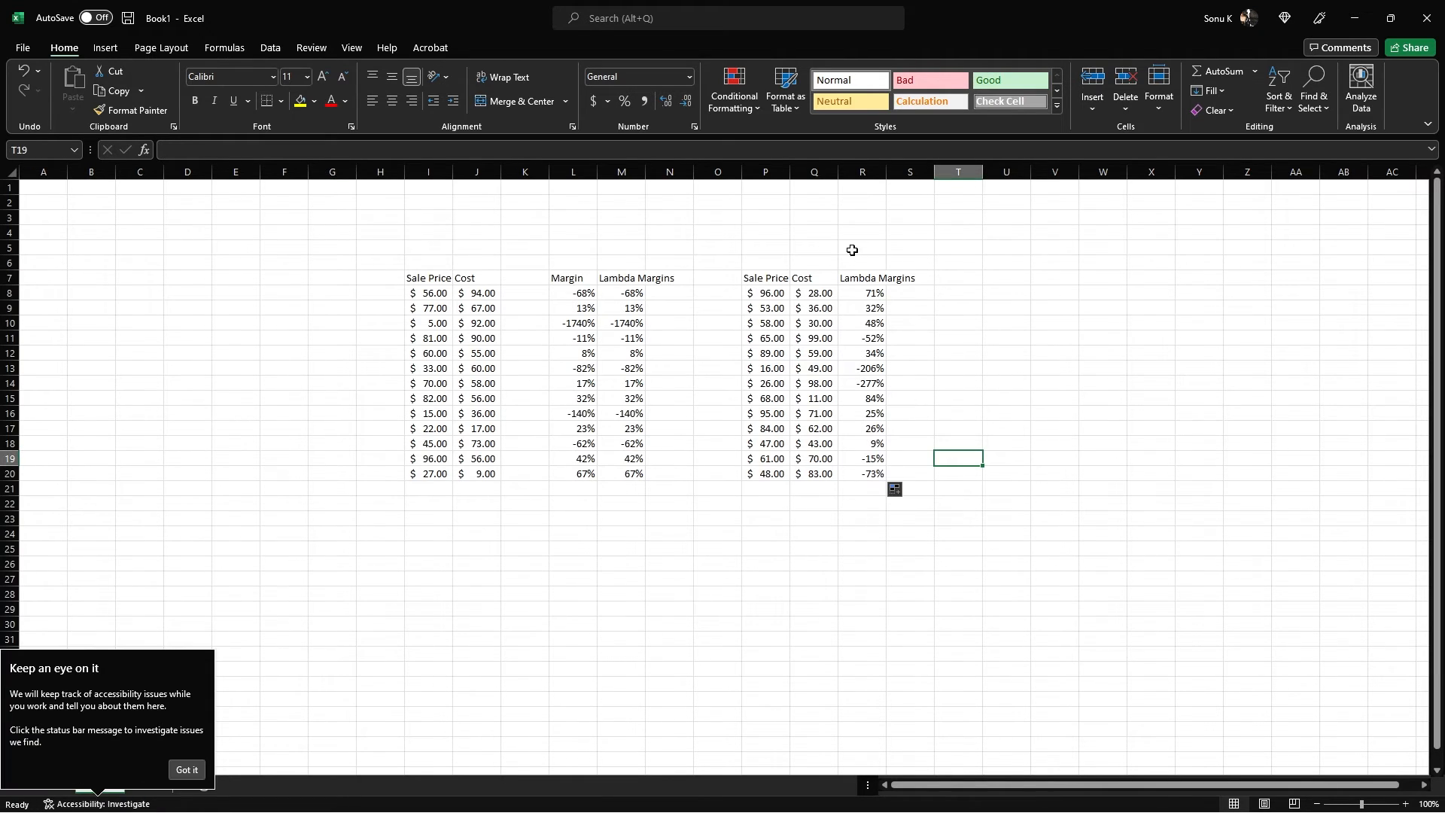
left_click_drag(756, 279, 805, 474)
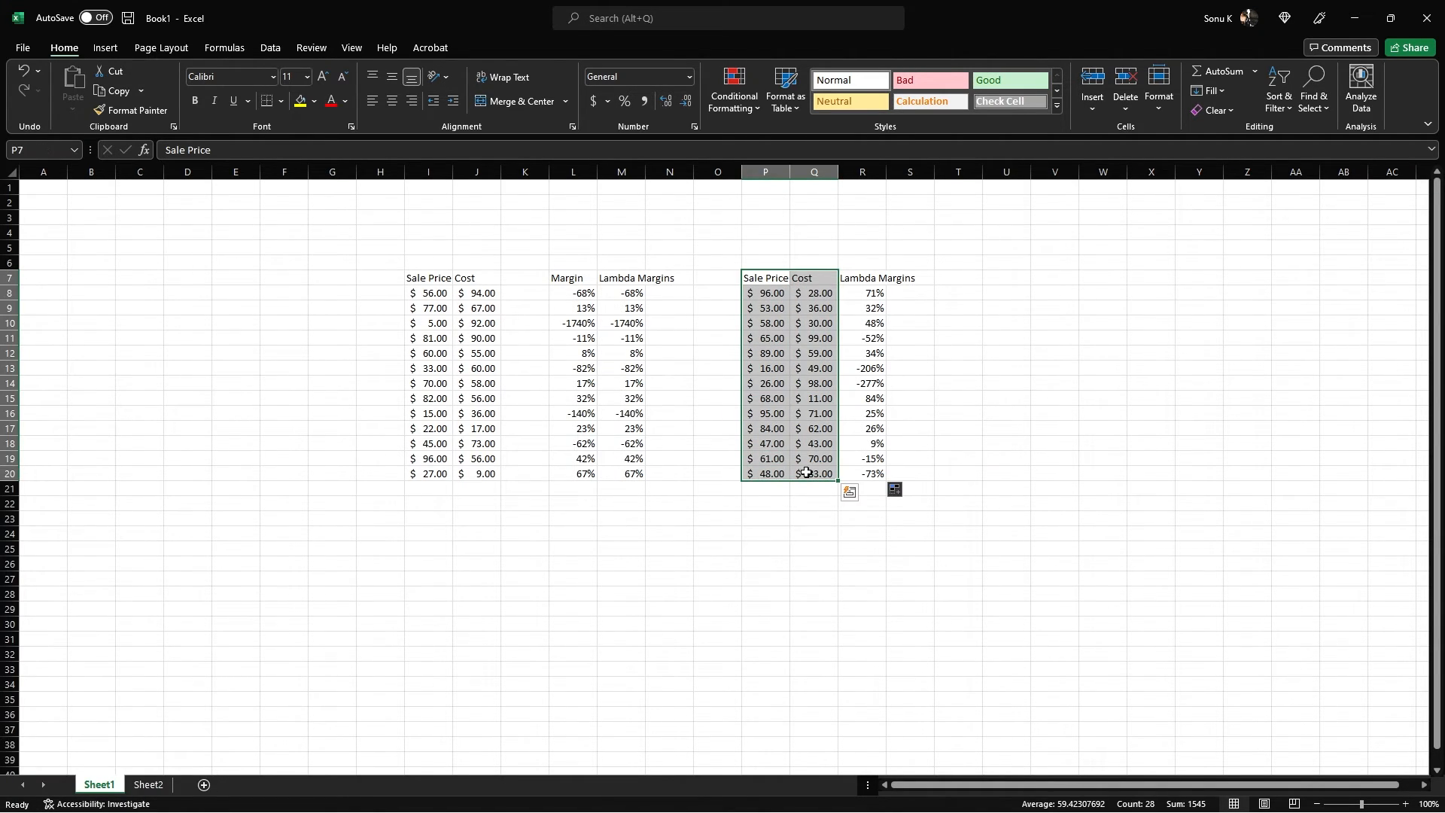
key("ctrl+c")
left_click(148, 785)
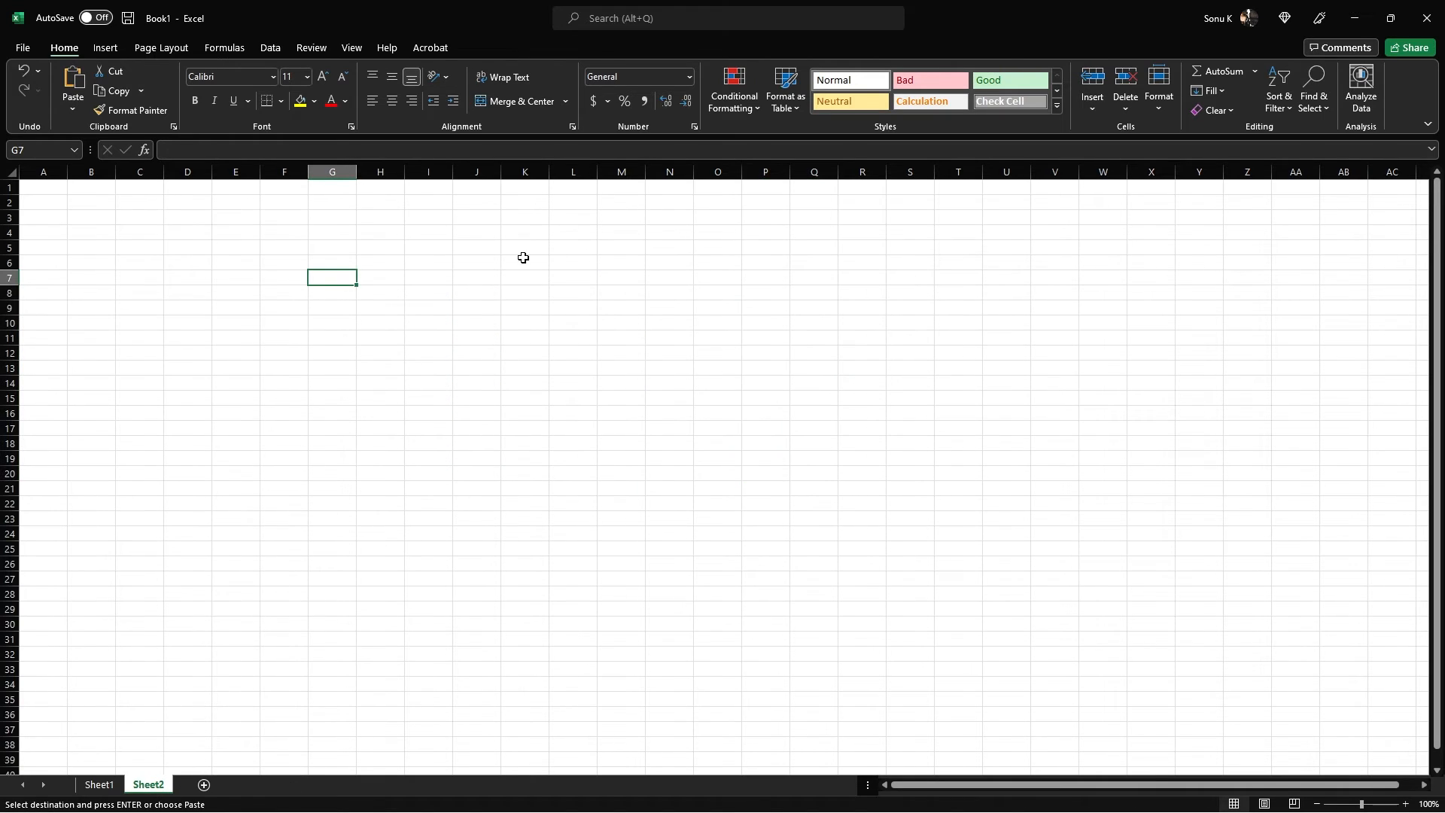
key("ctrl+v")
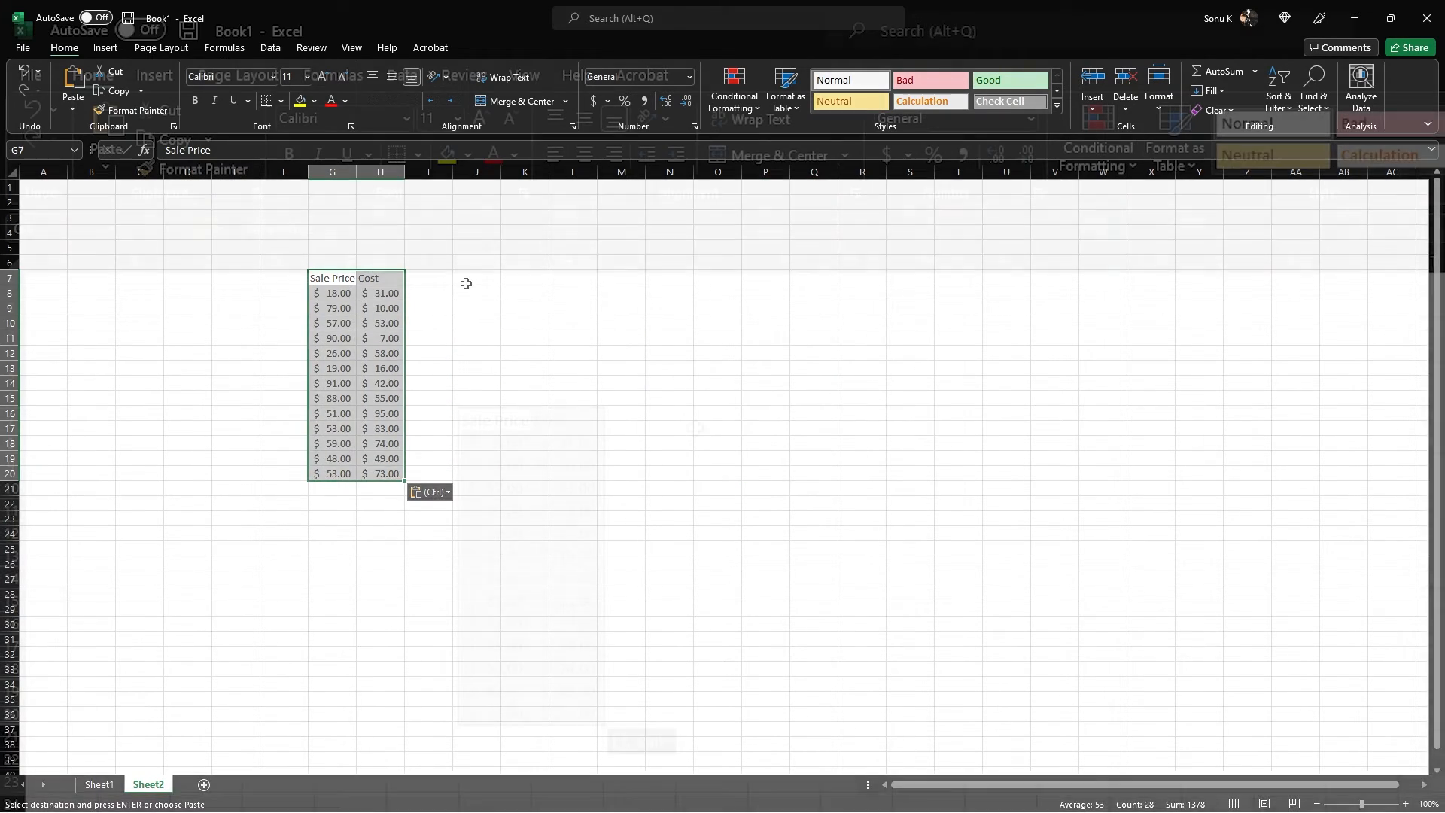
Step: Try to enter a Margin function formula in J8 on the new sheet
left_click(468, 281)
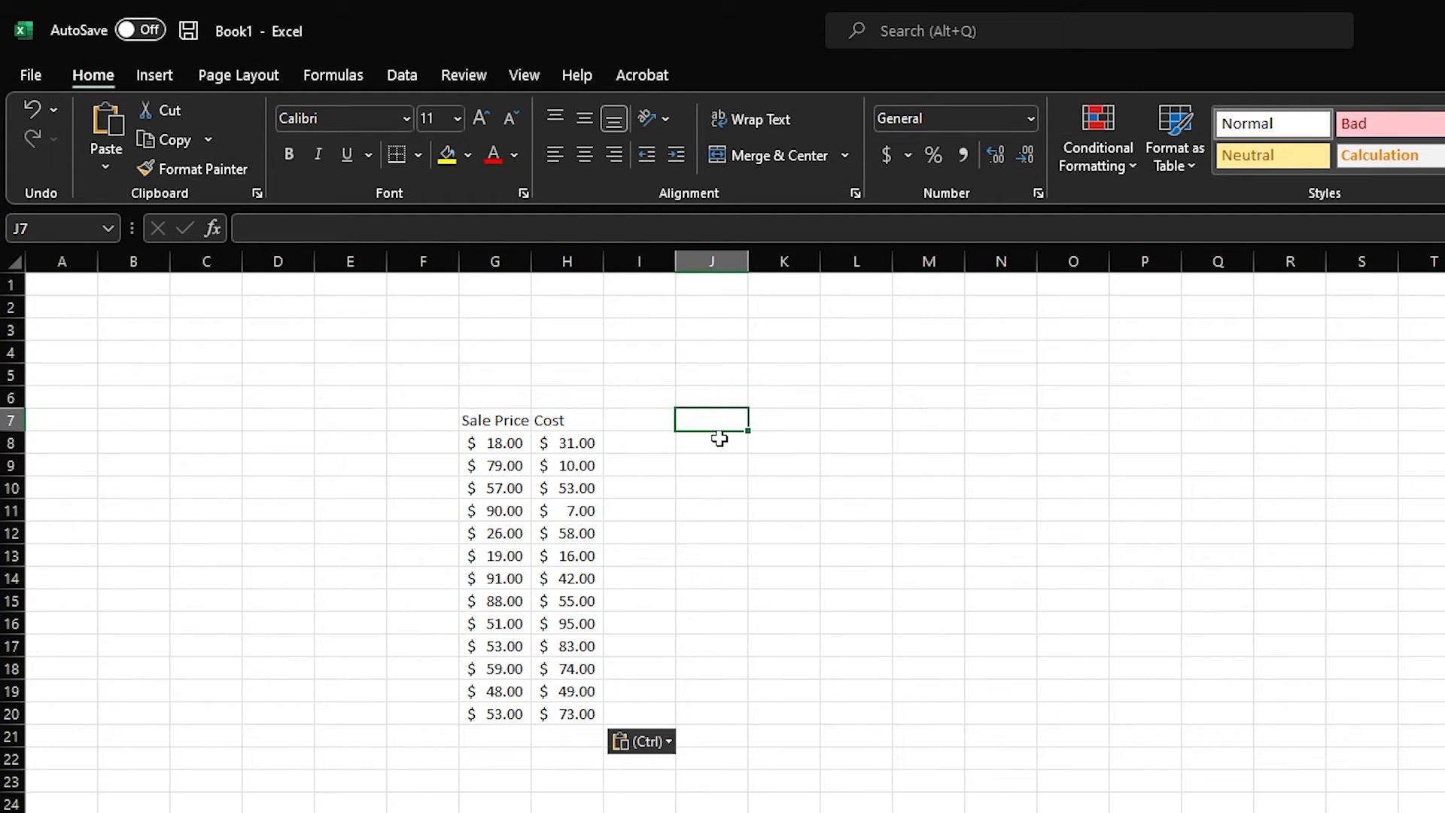
left_click(721, 438)
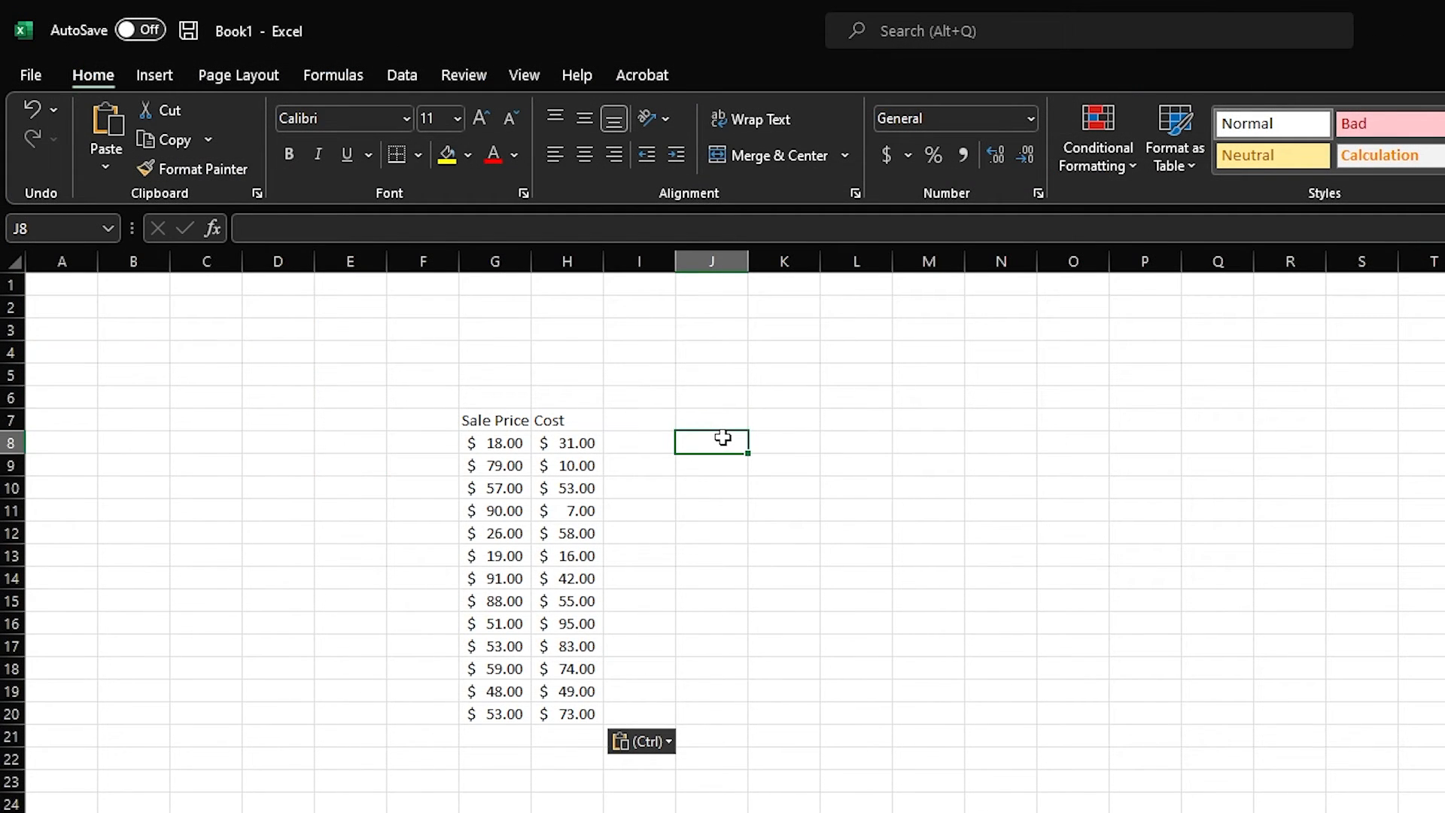
type("mar")
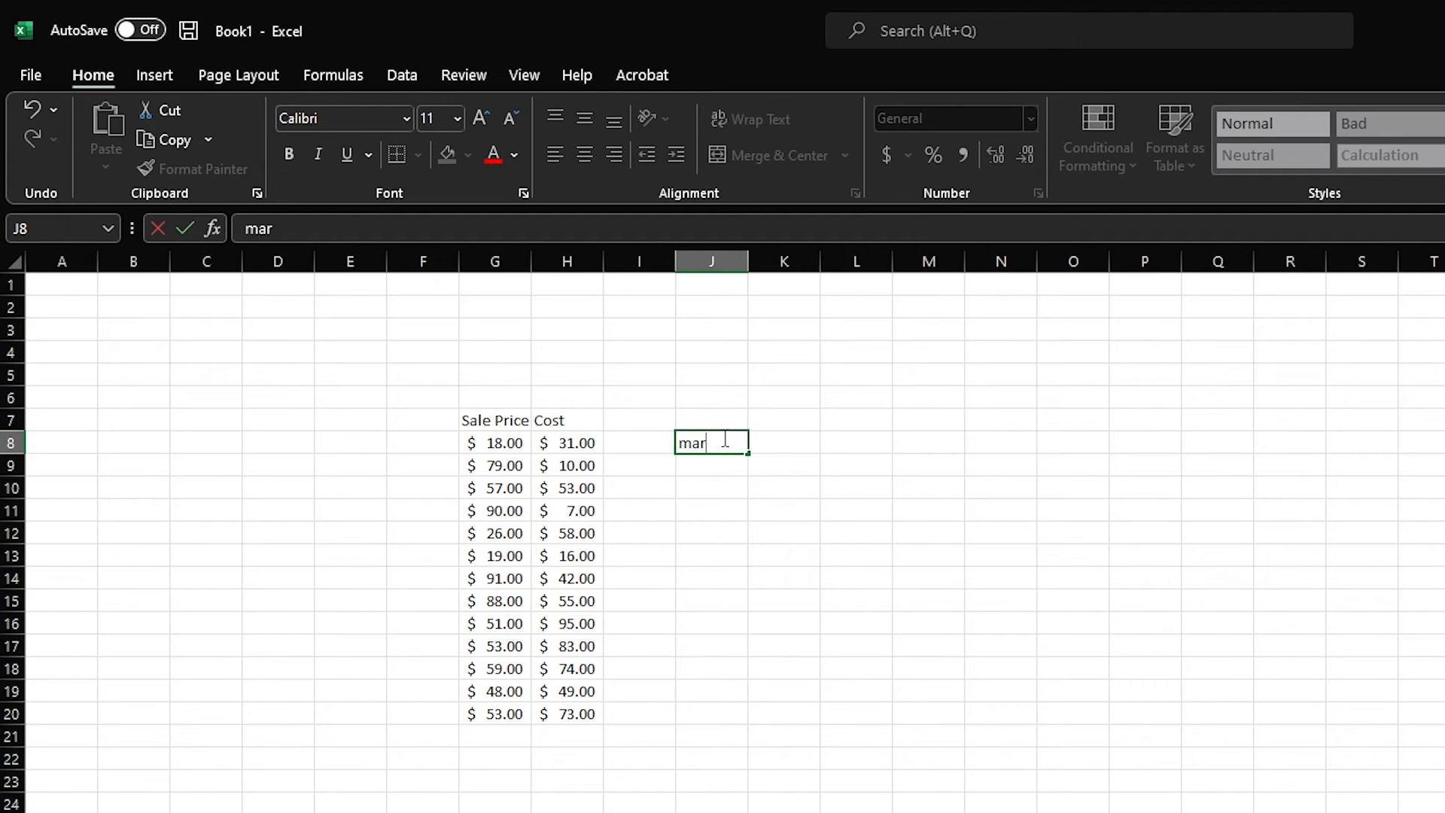
key("BackSpace")
key("BackSpace")
key("BackSpace")
type("=mar")
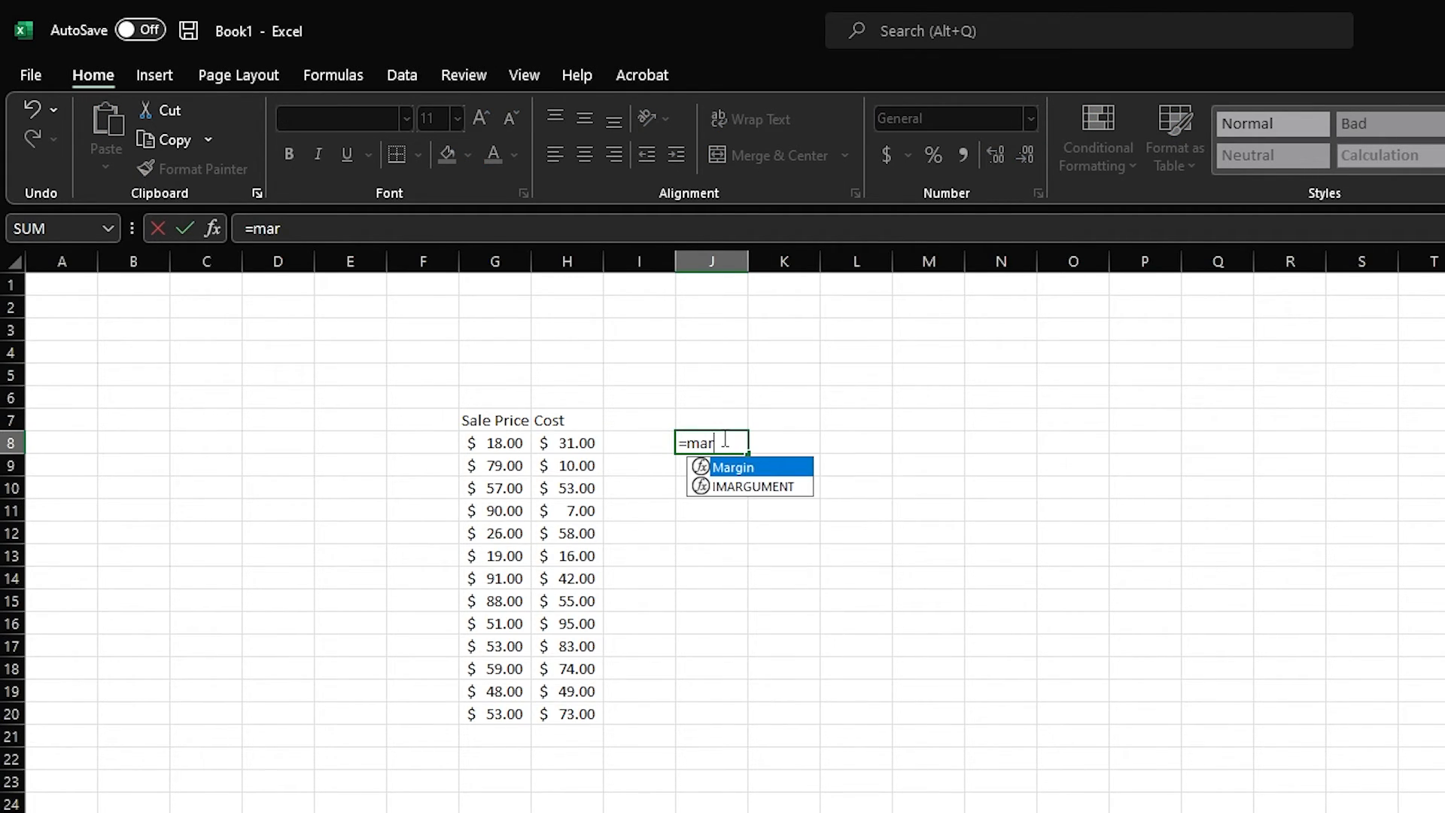
key("Return")
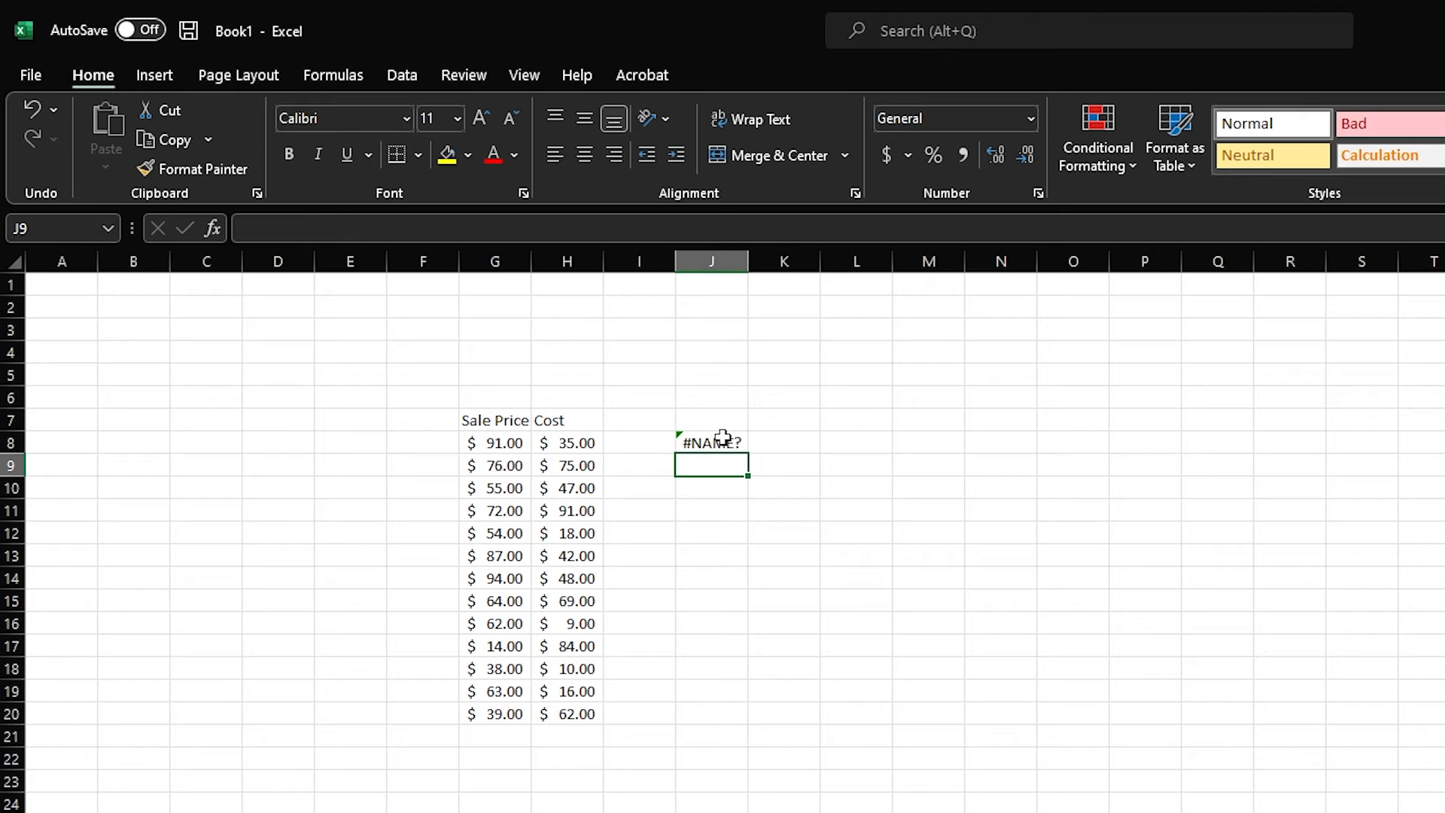
Step: Correct the formula in J8 to =Margin(G8,H8), using the first sale price and cost on the new sheet
left_click(719, 442)
left_click(359, 230)
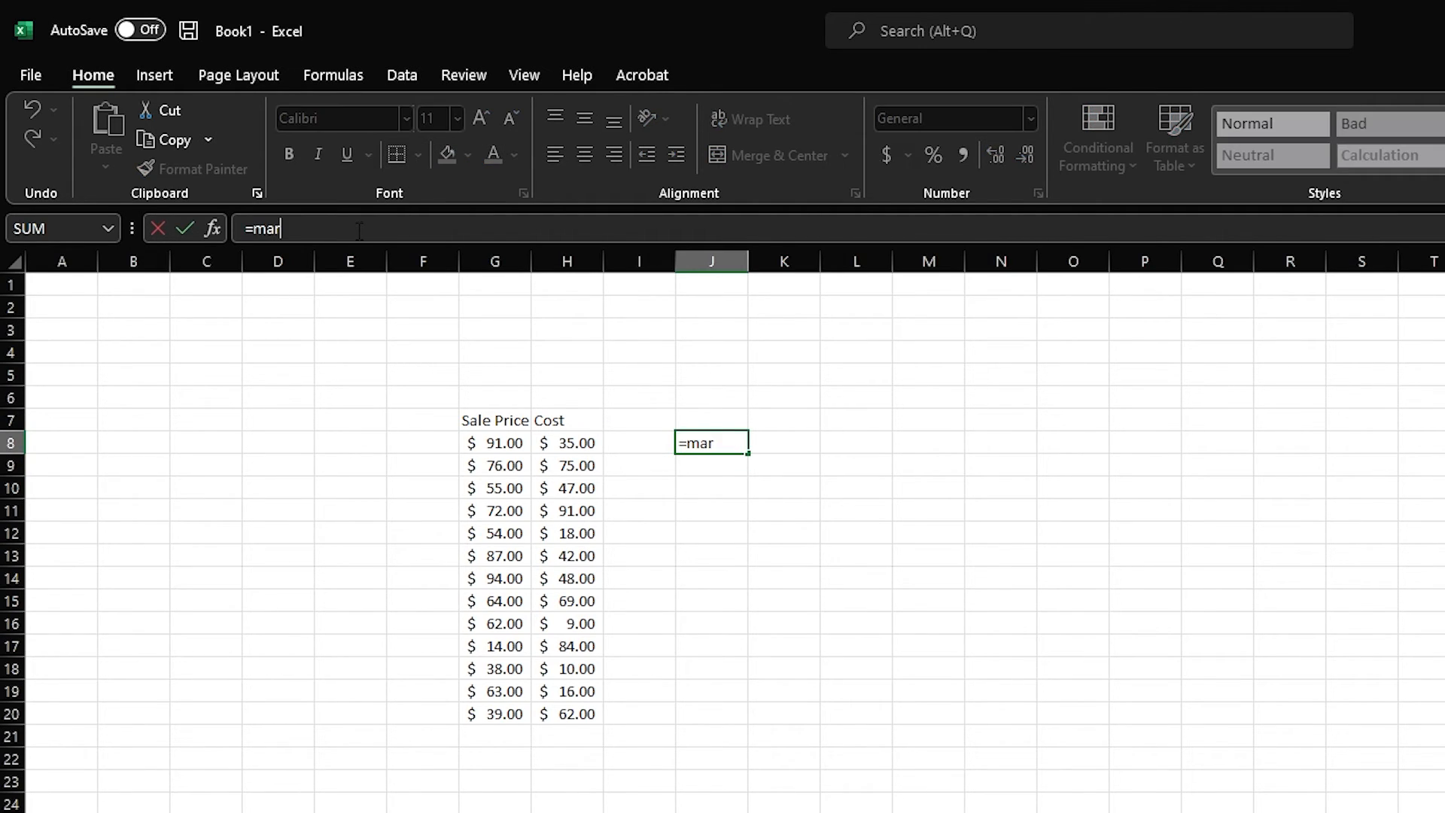
type("g")
key("Tab")
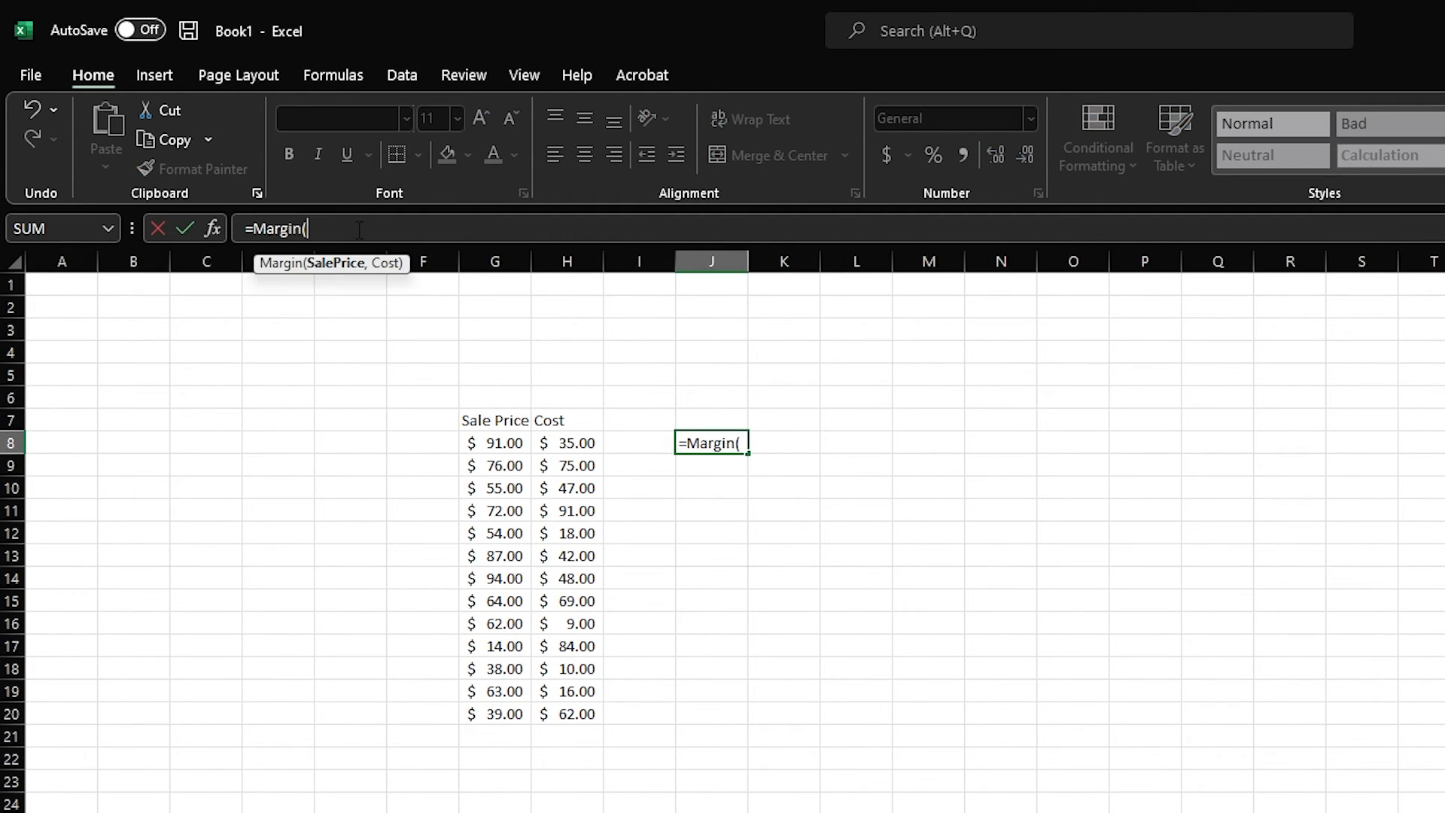
left_click(513, 442)
type(",")
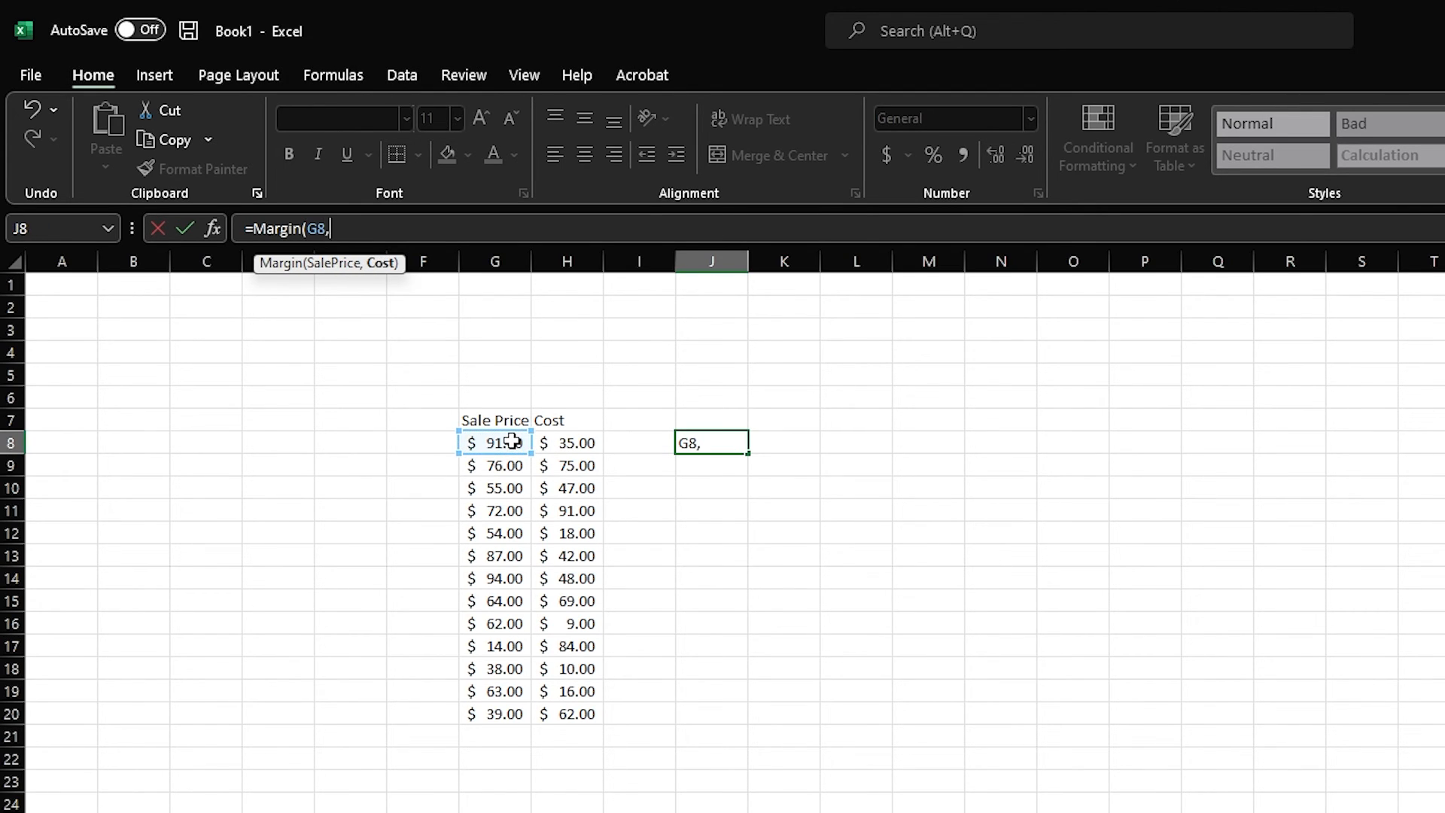
left_click(579, 440)
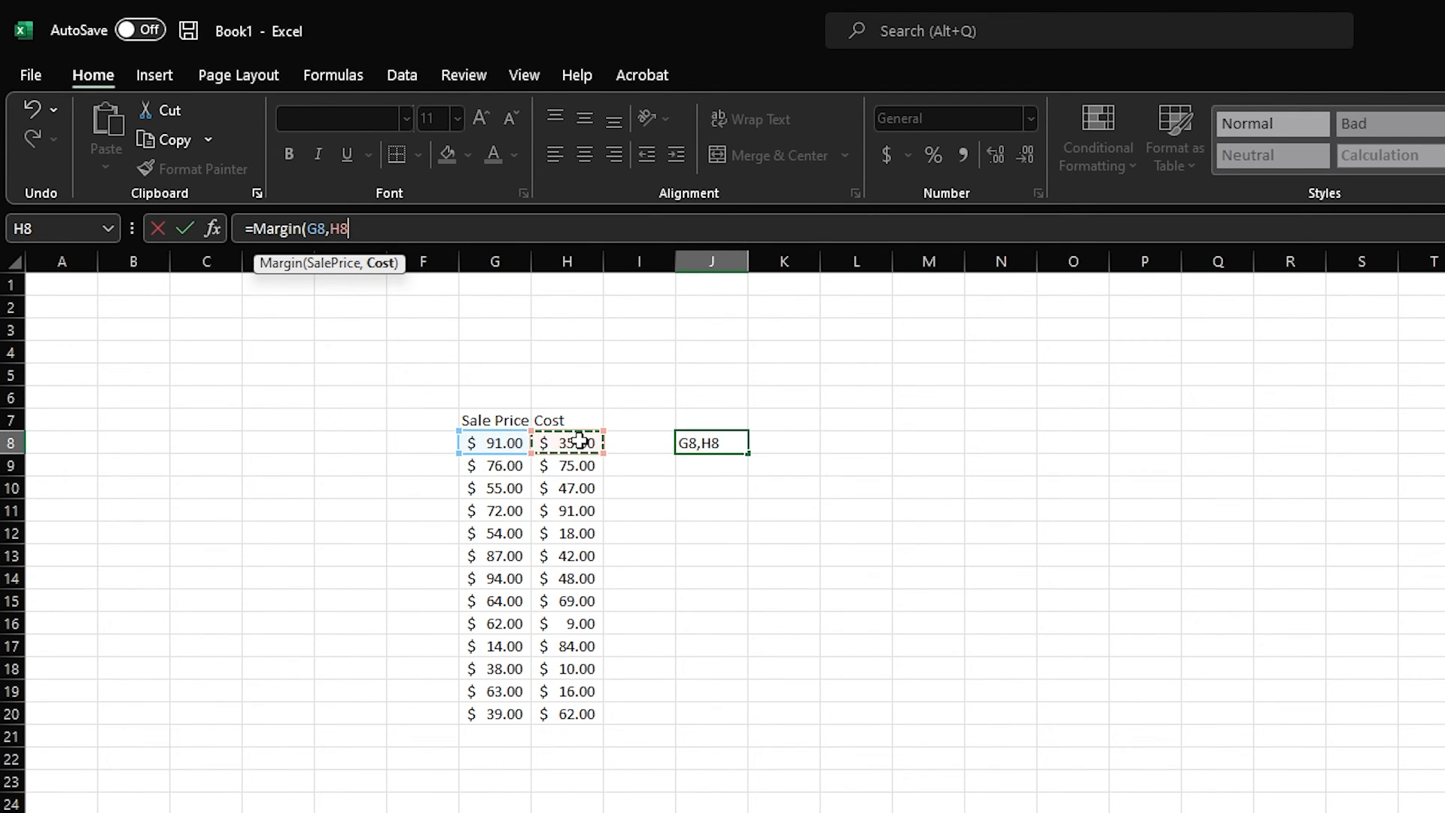
type(")")
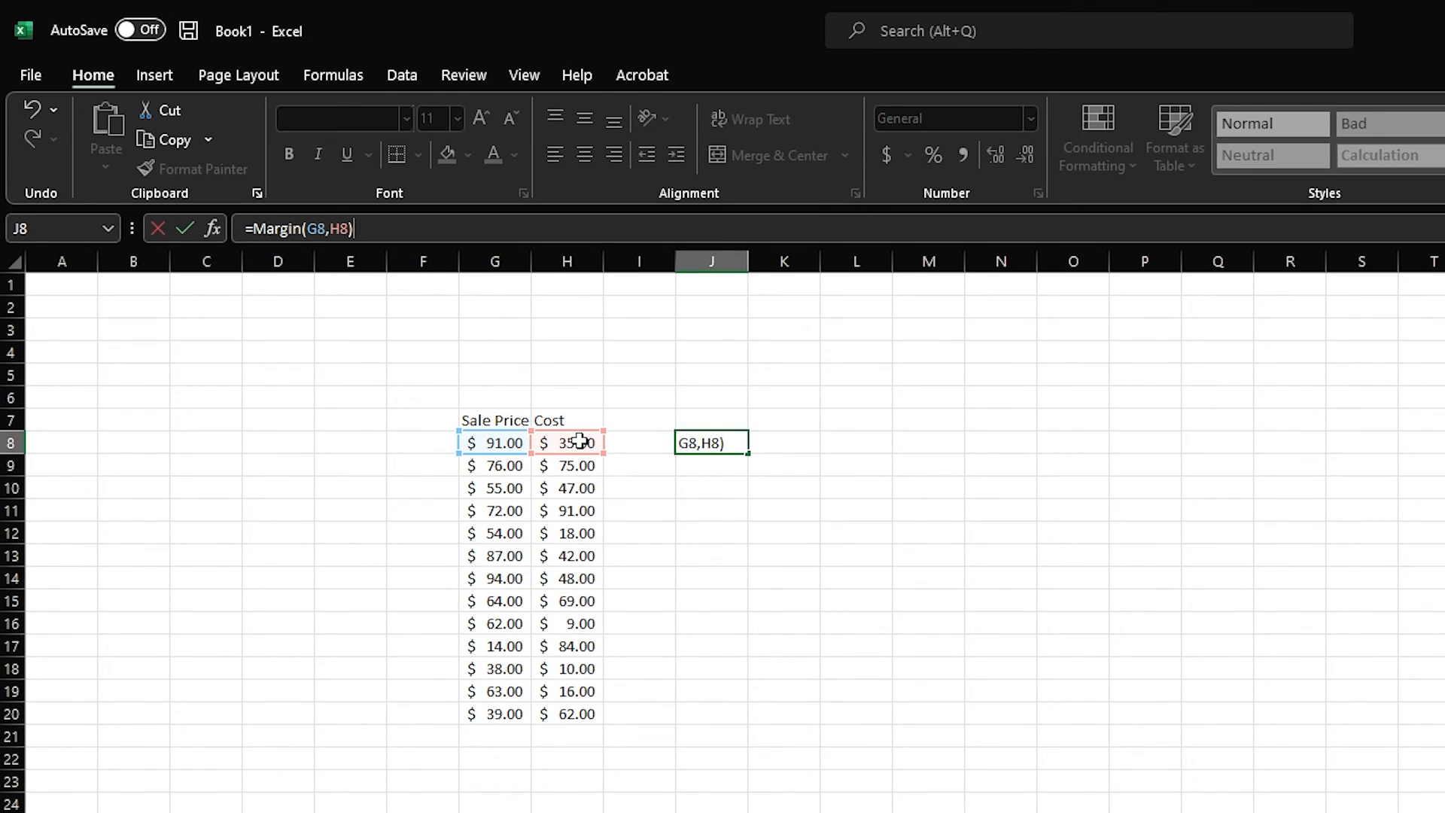
key("Return")
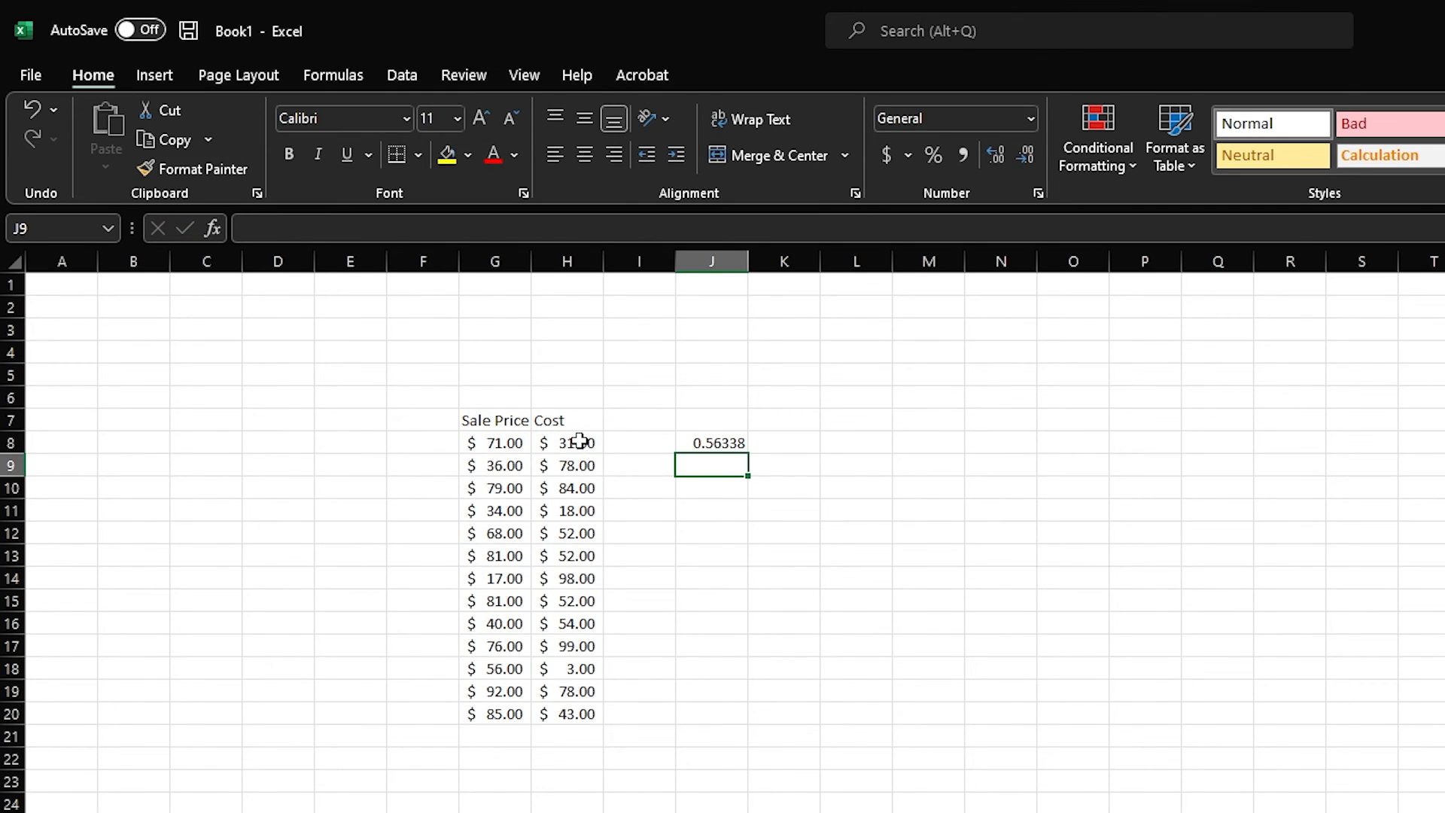
Step: Fill the Margin formula from J8 down to J20 and format the range as percentages
left_click(724, 442)
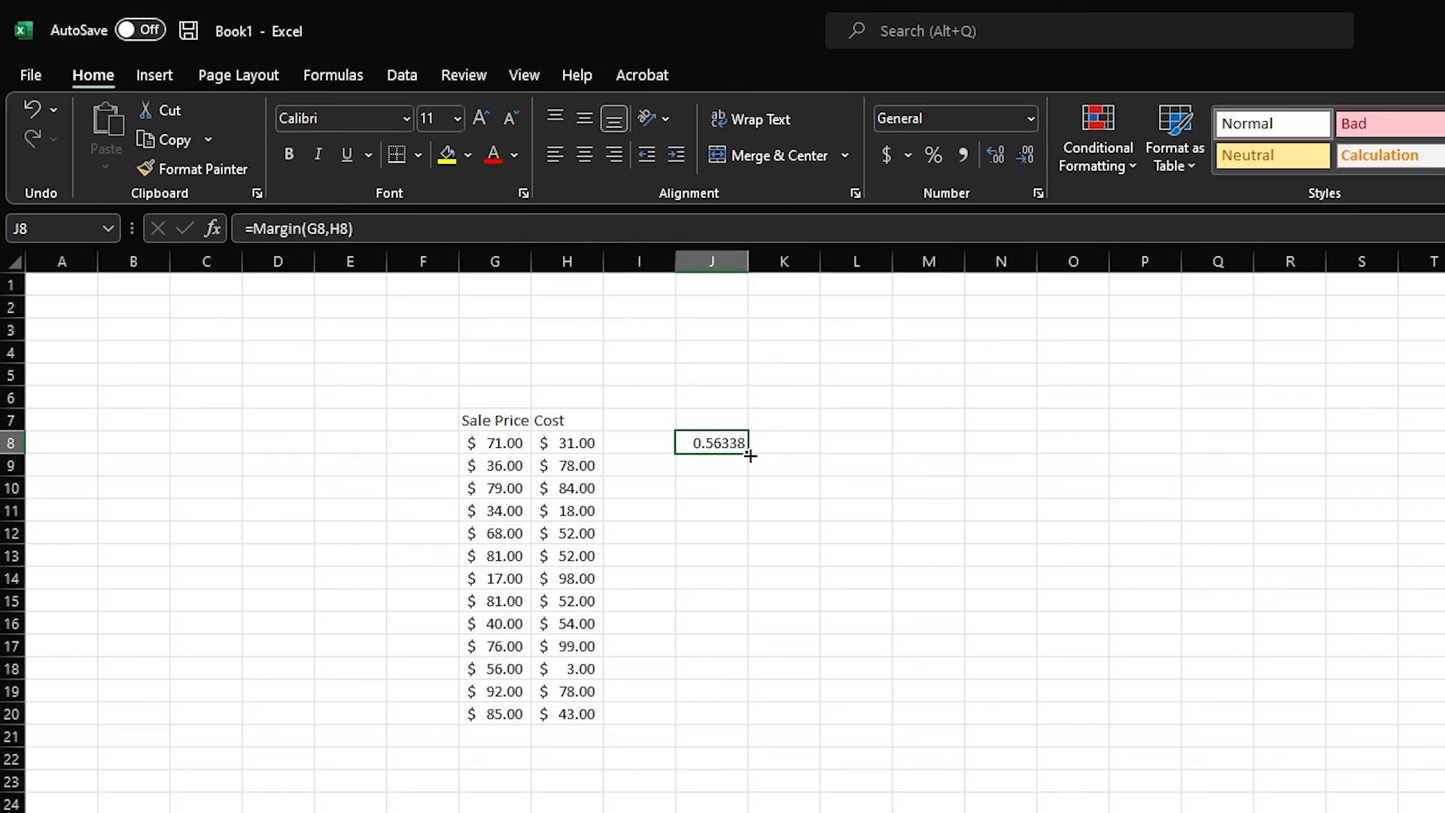
left_click_drag(750, 456, 728, 711)
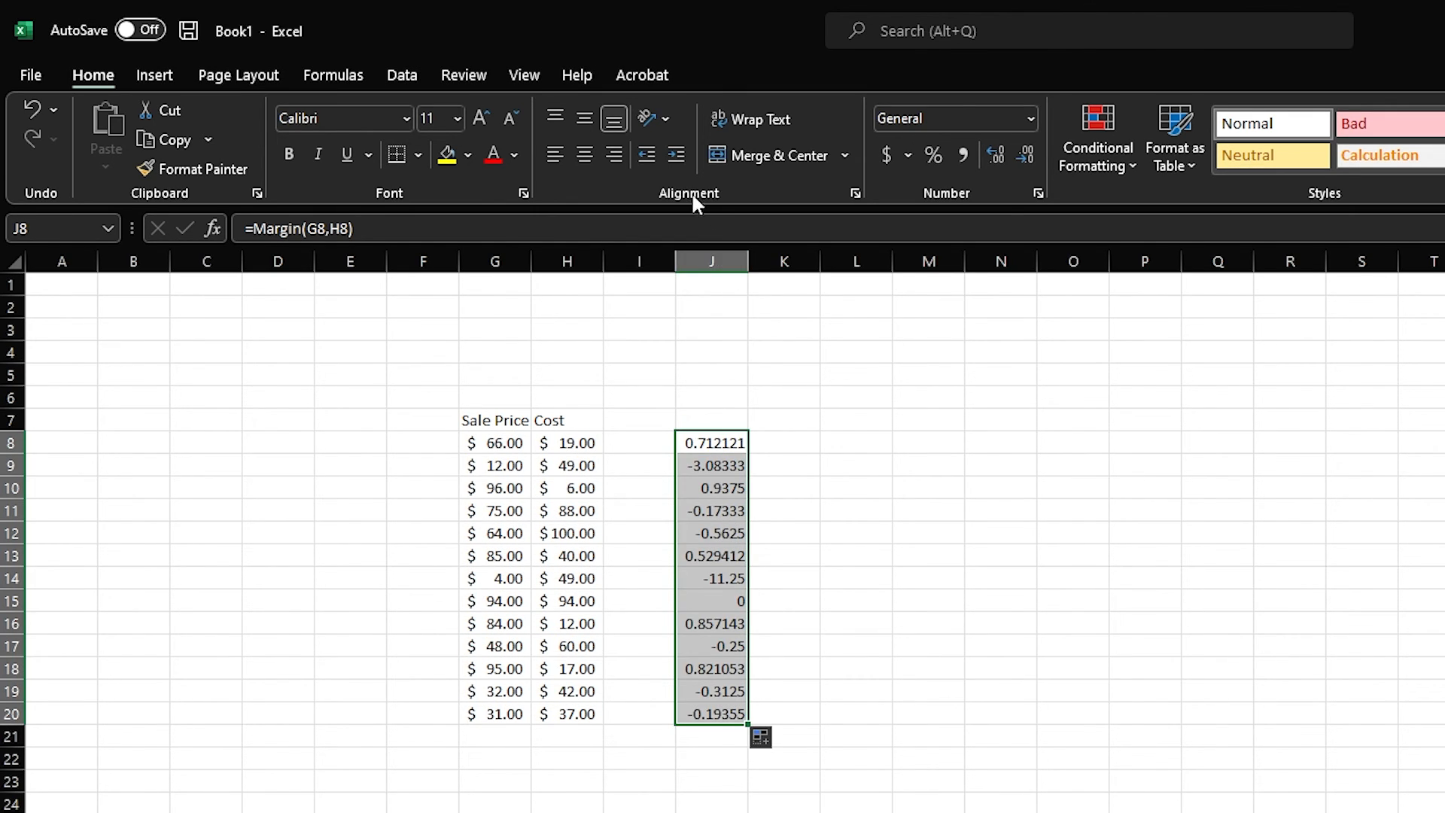
left_click(933, 154)
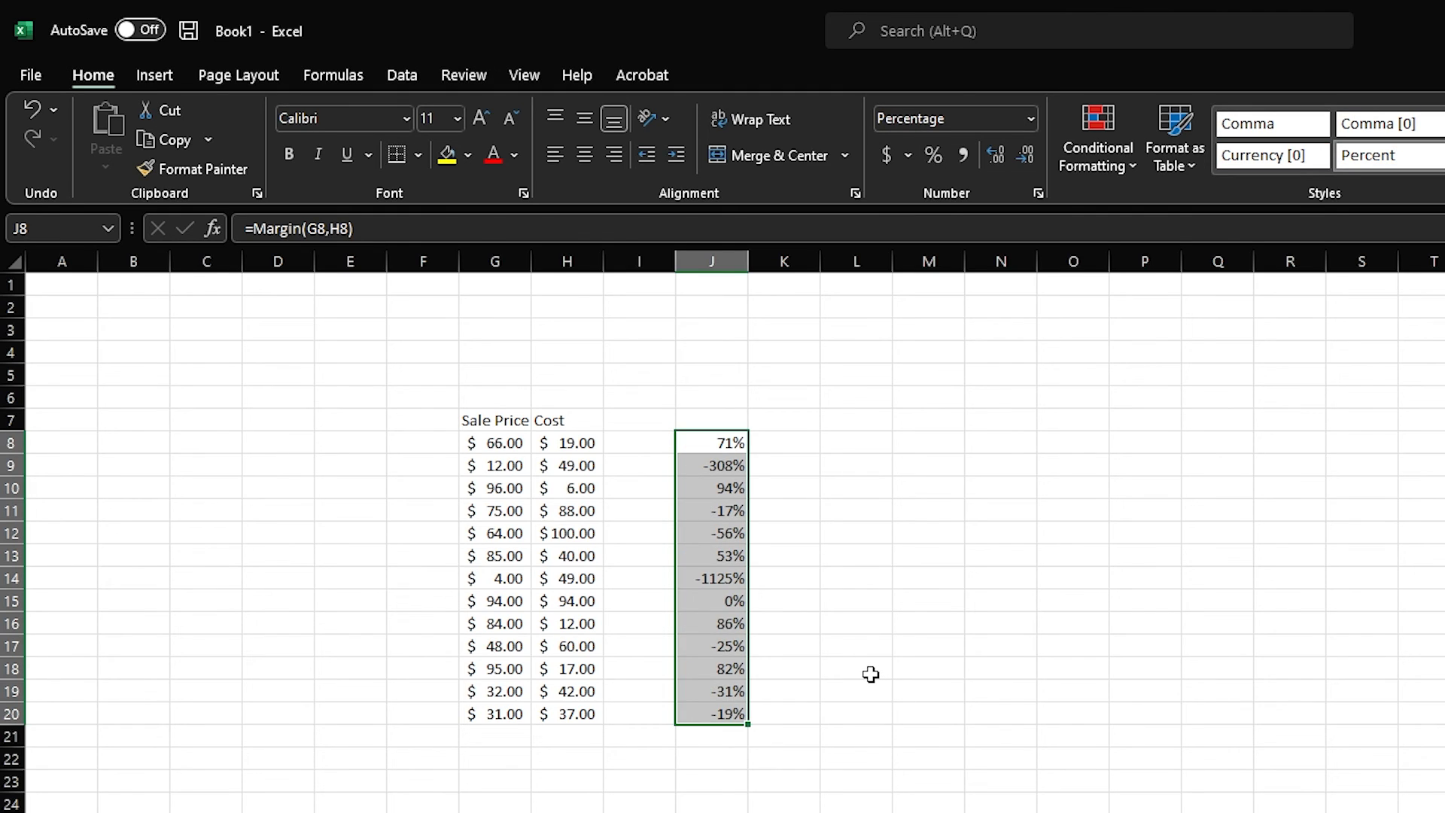
Step: Enter the column header Margin in J7, above the calculated percentages
left_click(714, 419)
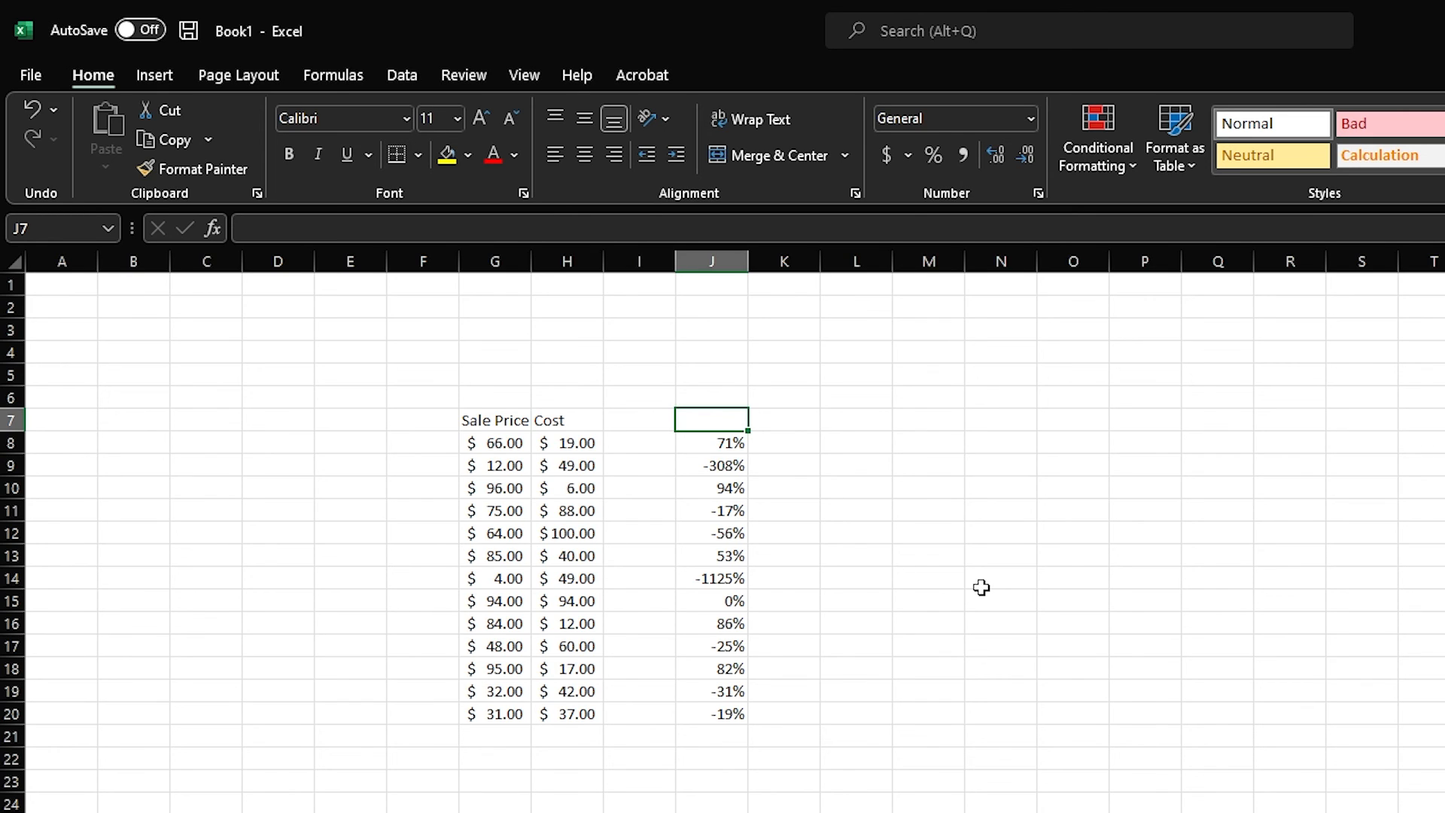
type("Margin")
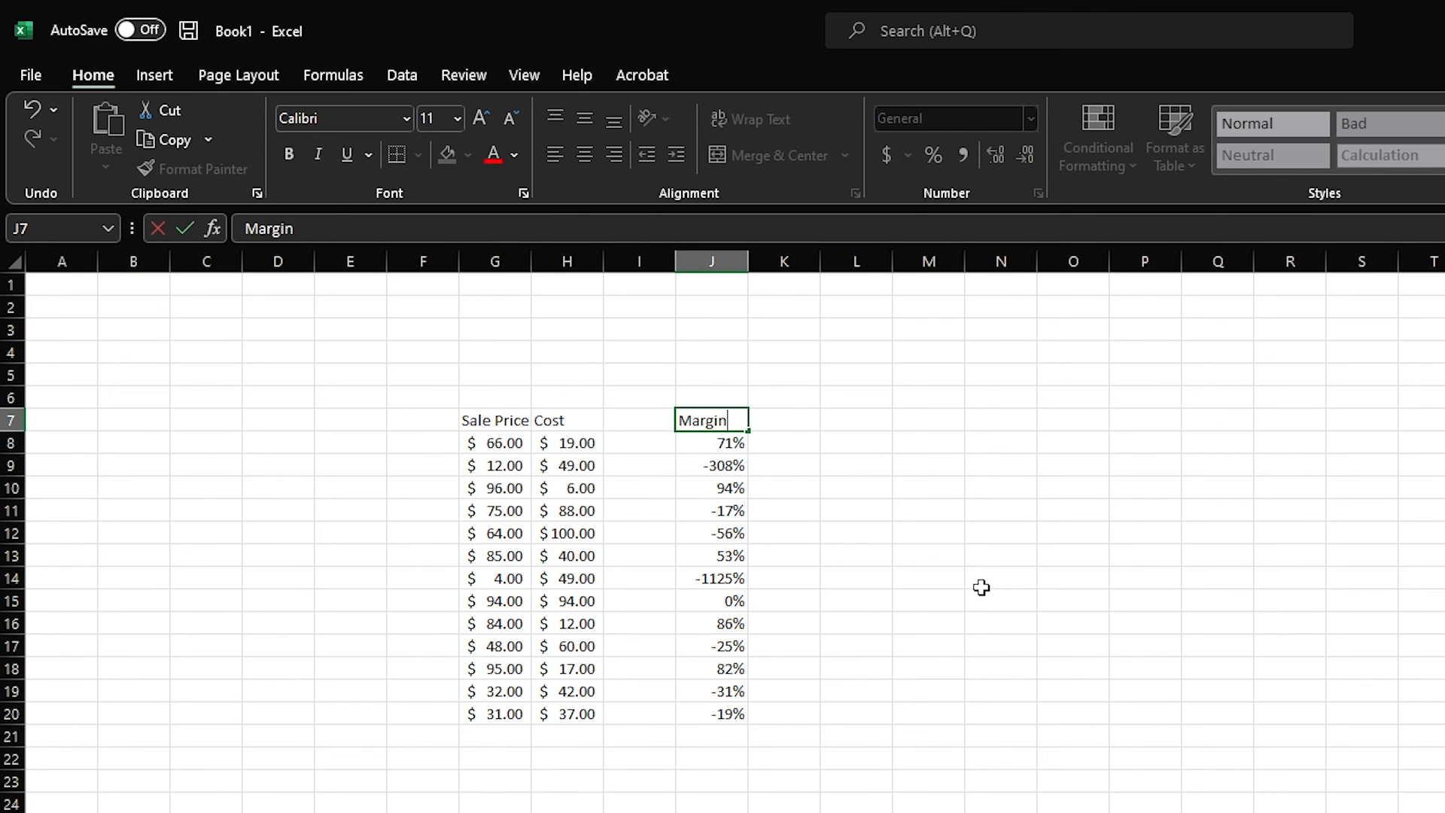
key("Return")
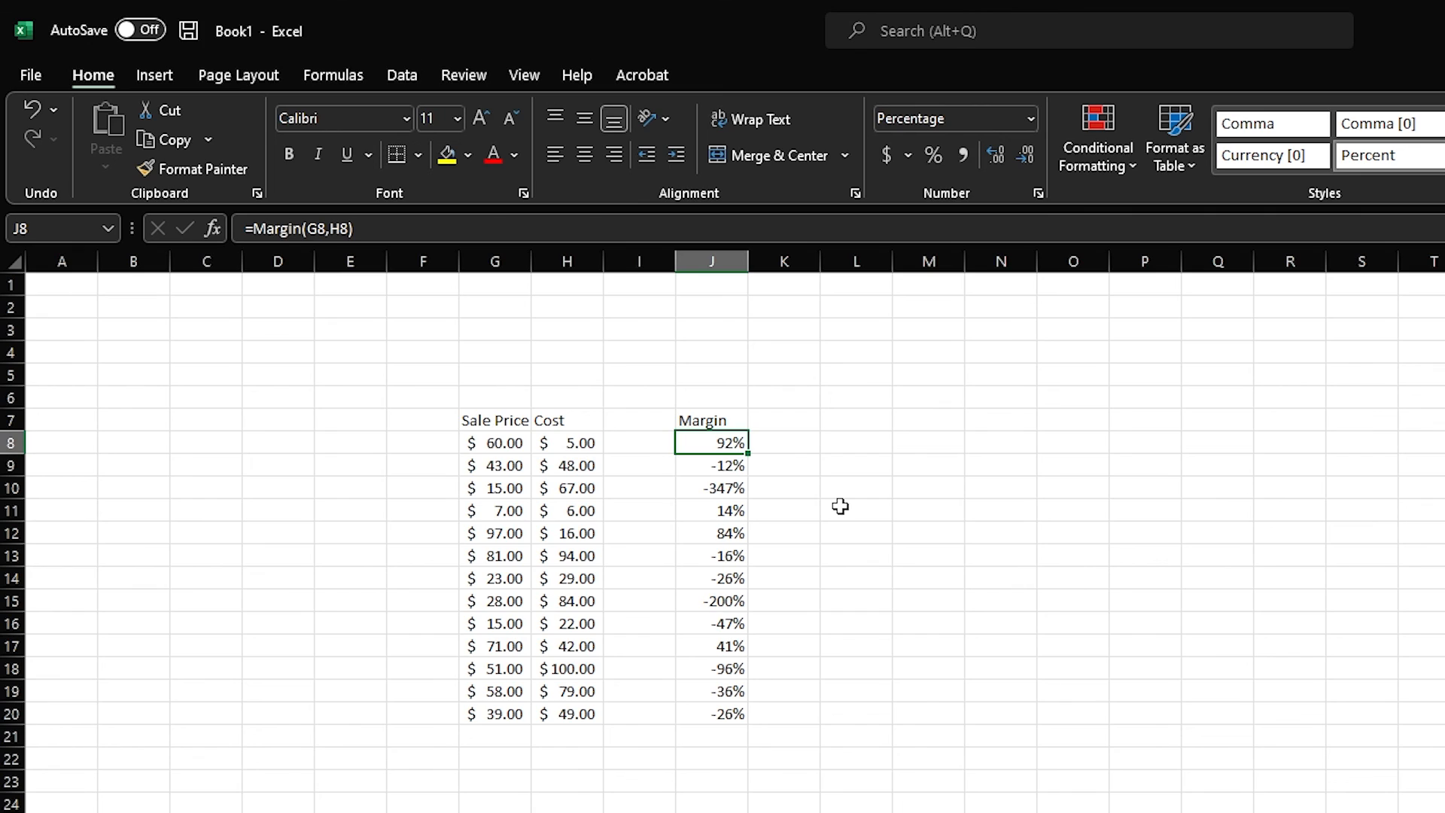